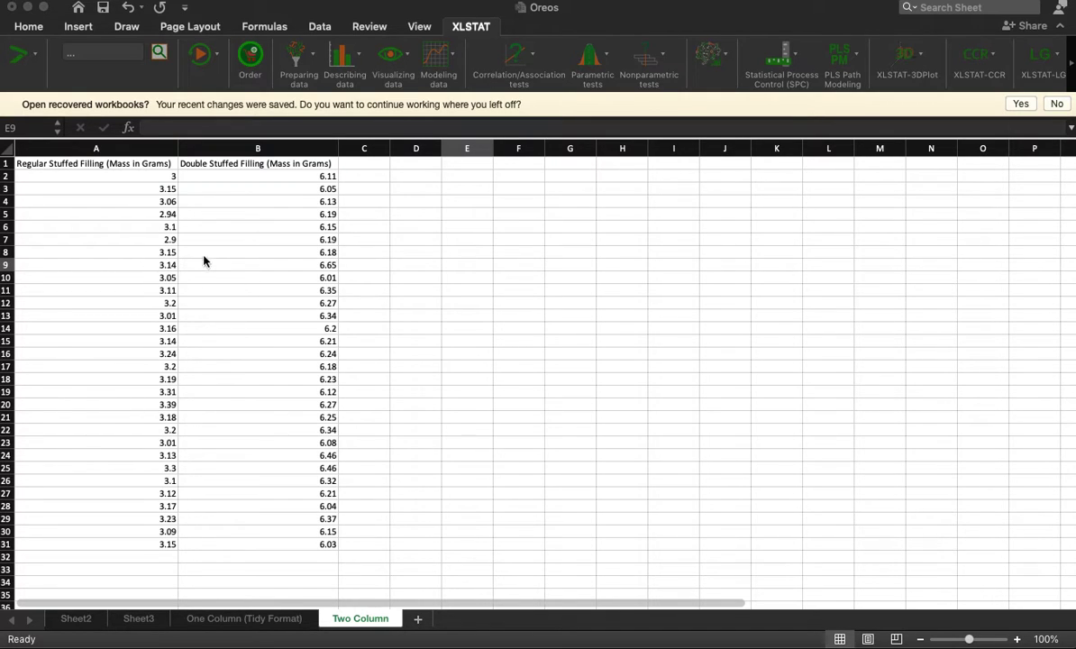
# Examine the regular and double stuffed filling mass columns on the Two Column sheet
pyautogui.click(131, 148)
pyautogui.moveTo(142, 175); pyautogui.dragTo(111, 542)
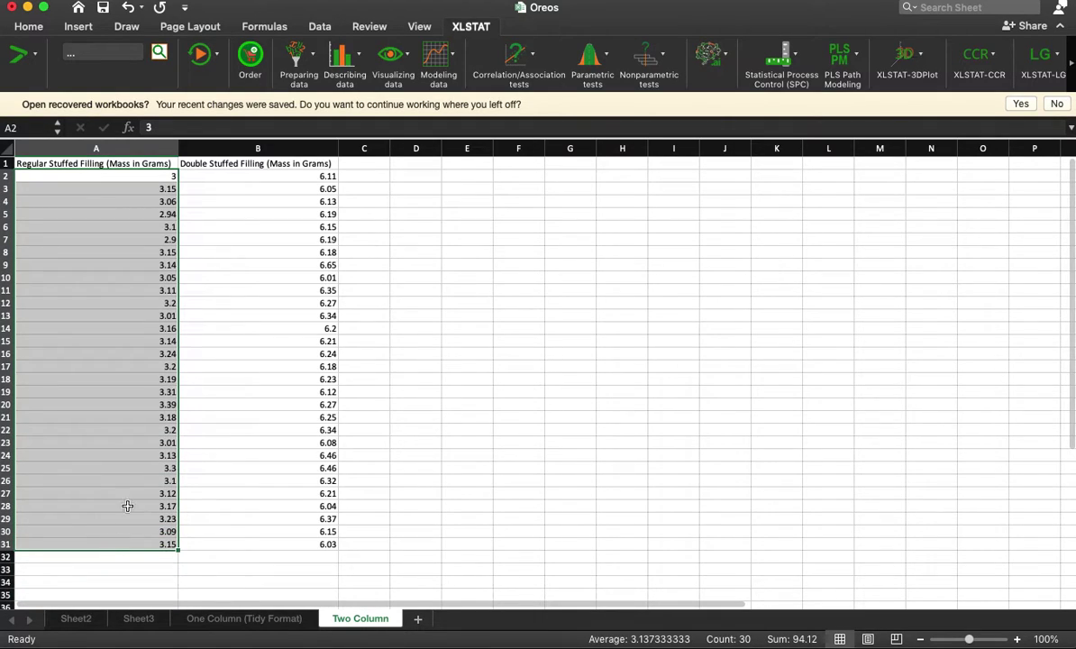
pyautogui.click(113, 185)
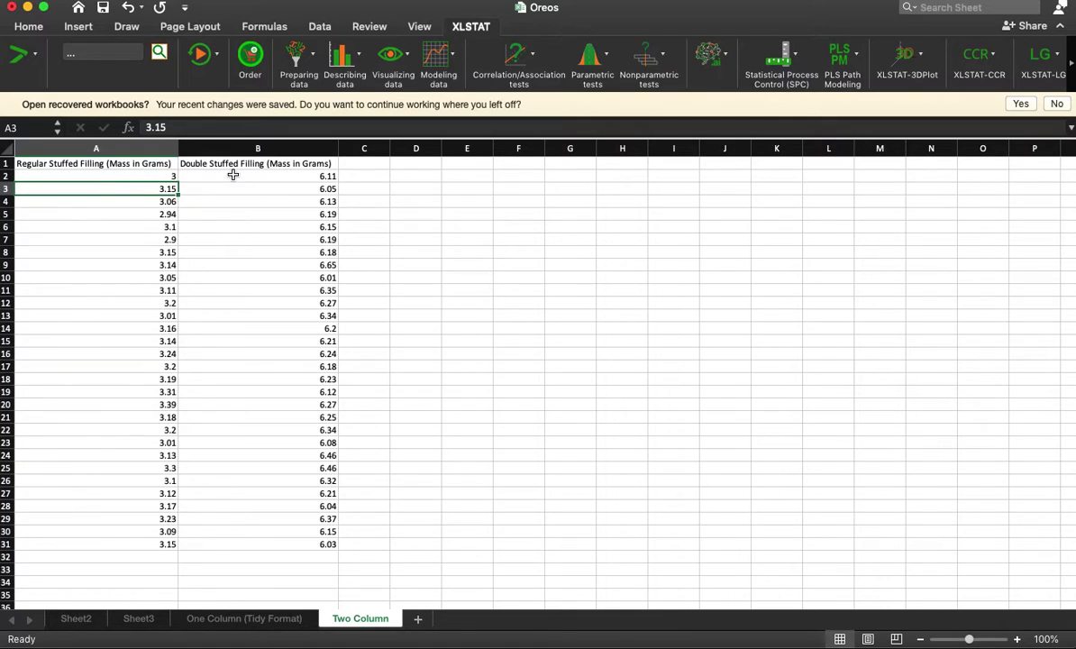
pyautogui.moveTo(243, 175); pyautogui.dragTo(260, 538)
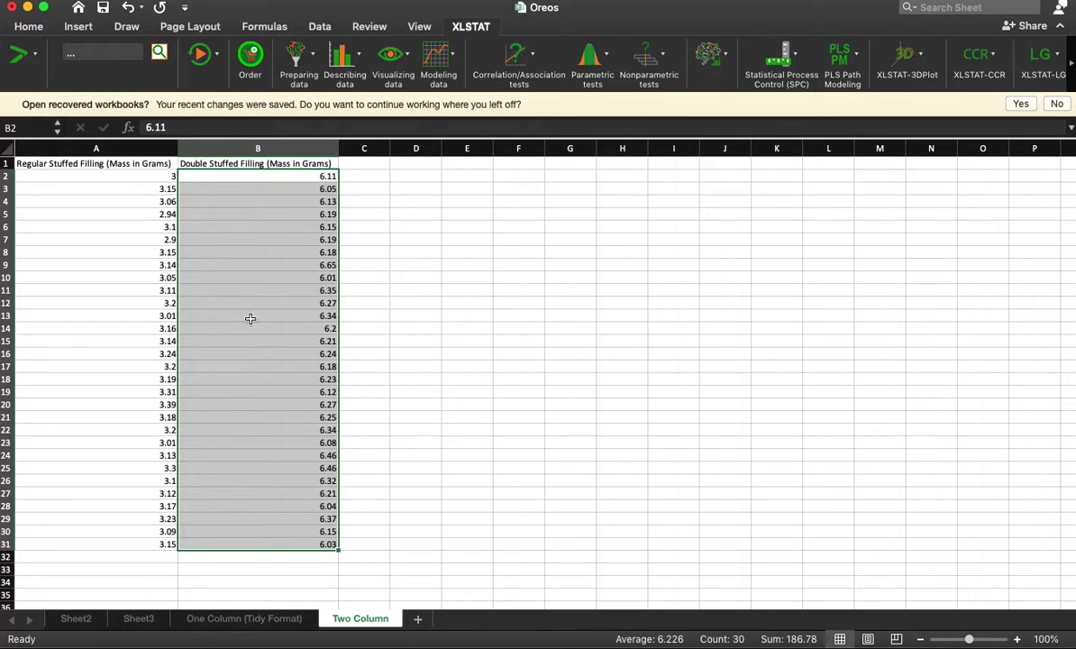
pyautogui.click(264, 229)
pyautogui.click(145, 266)
pyautogui.click(289, 239)
pyautogui.moveTo(148, 201); pyautogui.dragTo(266, 190)
pyautogui.click(162, 186)
pyautogui.click(213, 197)
pyautogui.click(158, 190)
pyautogui.click(208, 197)
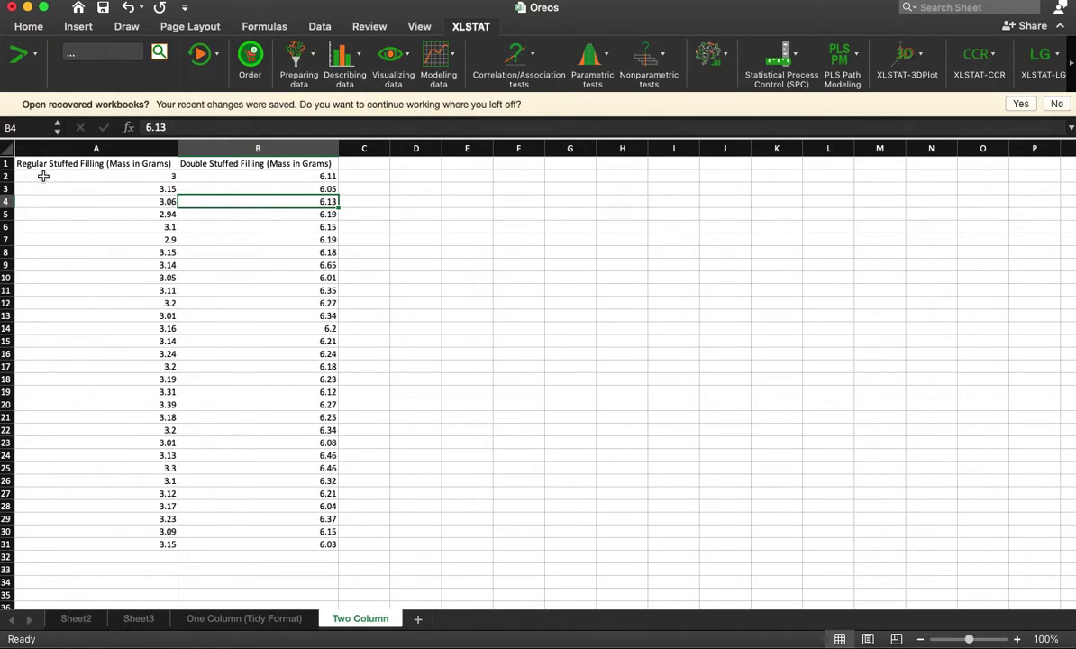
# Examine how the rows of the two-column layout pair regular with double stuffed masses, from row 2 through row 31
pyautogui.moveTo(45, 176); pyautogui.dragTo(107, 177)
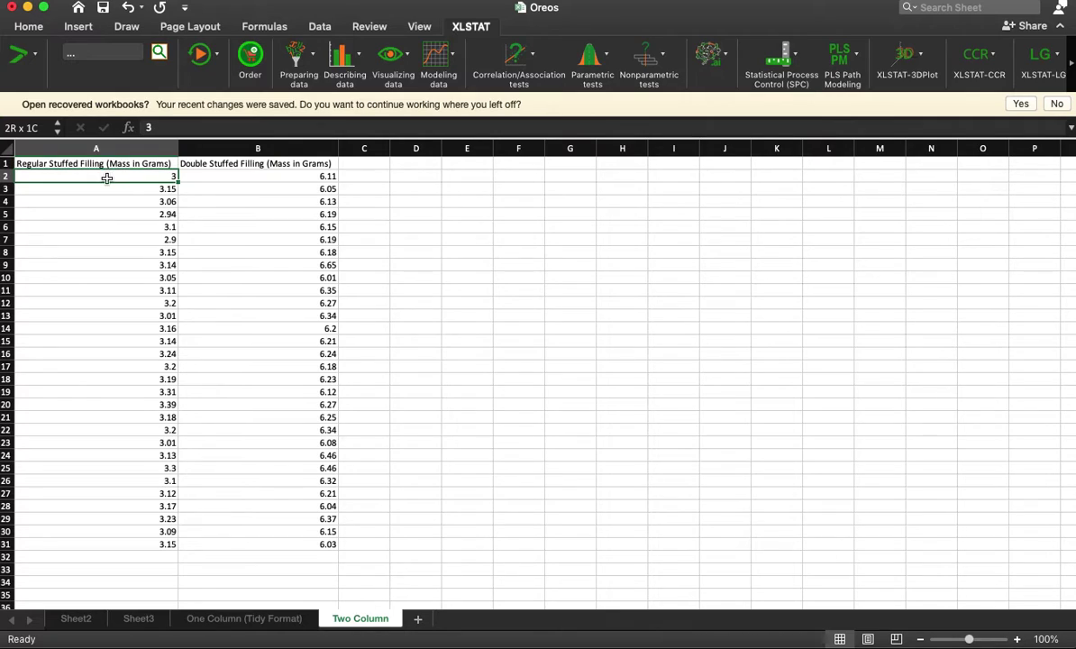
pyautogui.click(4, 177)
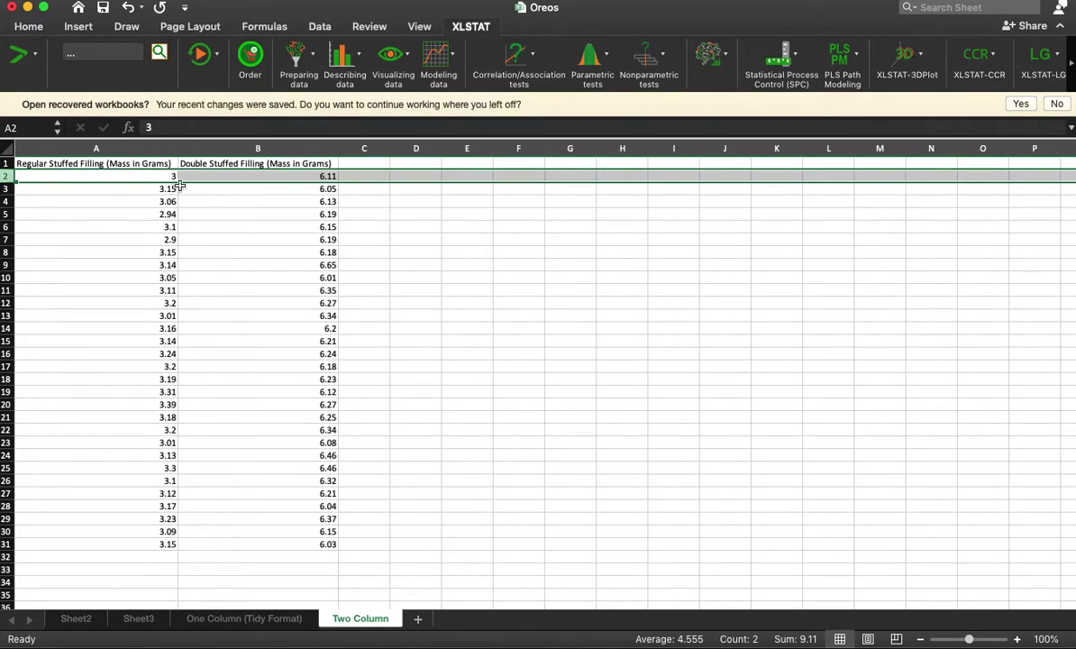
pyautogui.click(151, 180)
pyautogui.moveTo(151, 179); pyautogui.dragTo(276, 175)
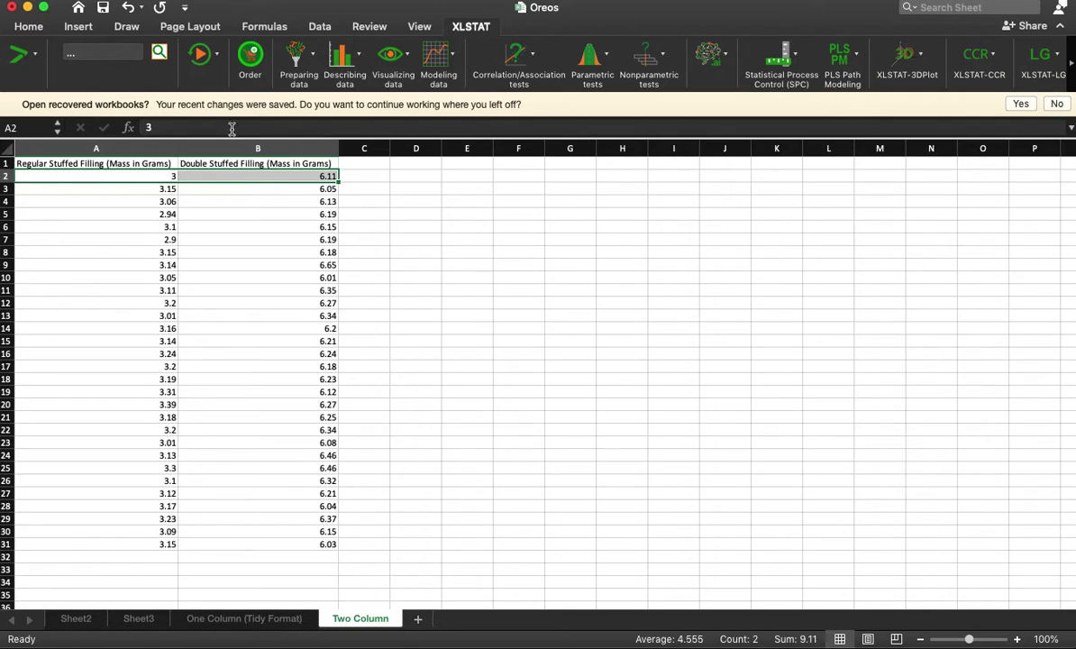
pyautogui.click(232, 264)
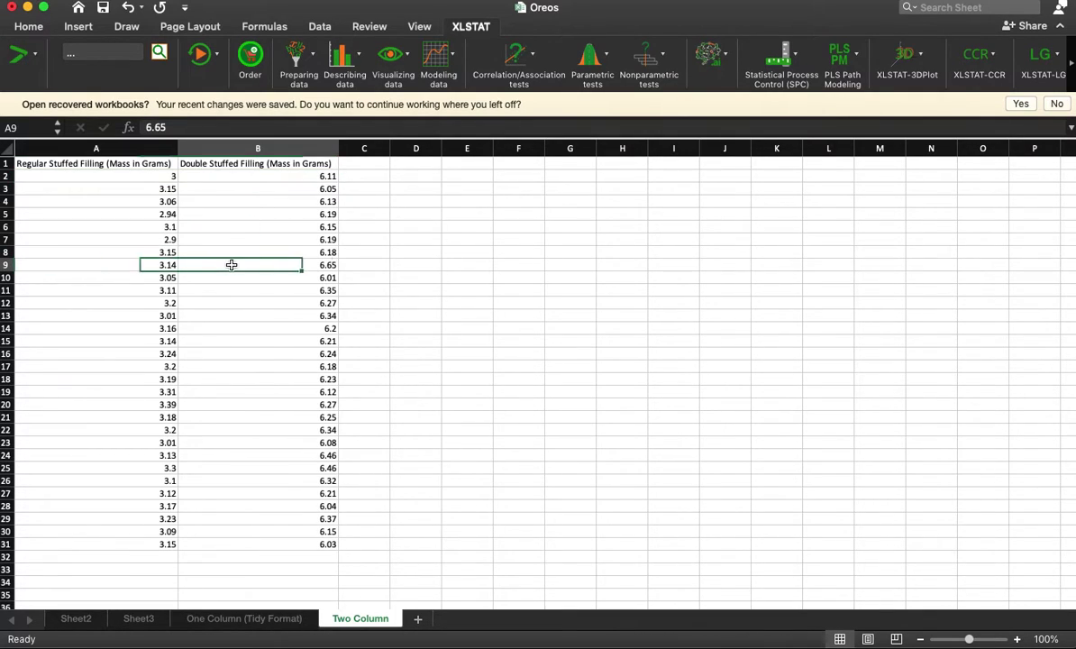
pyautogui.moveTo(212, 190); pyautogui.dragTo(270, 544)
pyautogui.click(160, 223)
pyautogui.click(157, 187)
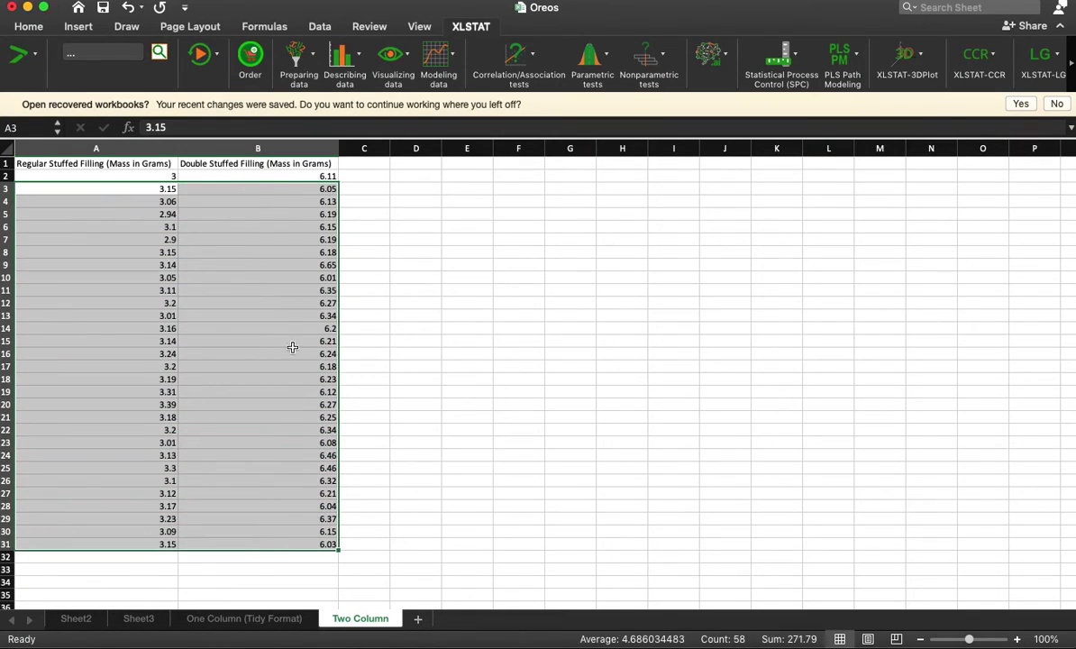
pyautogui.click(279, 301)
pyautogui.moveTo(150, 182); pyautogui.dragTo(281, 534)
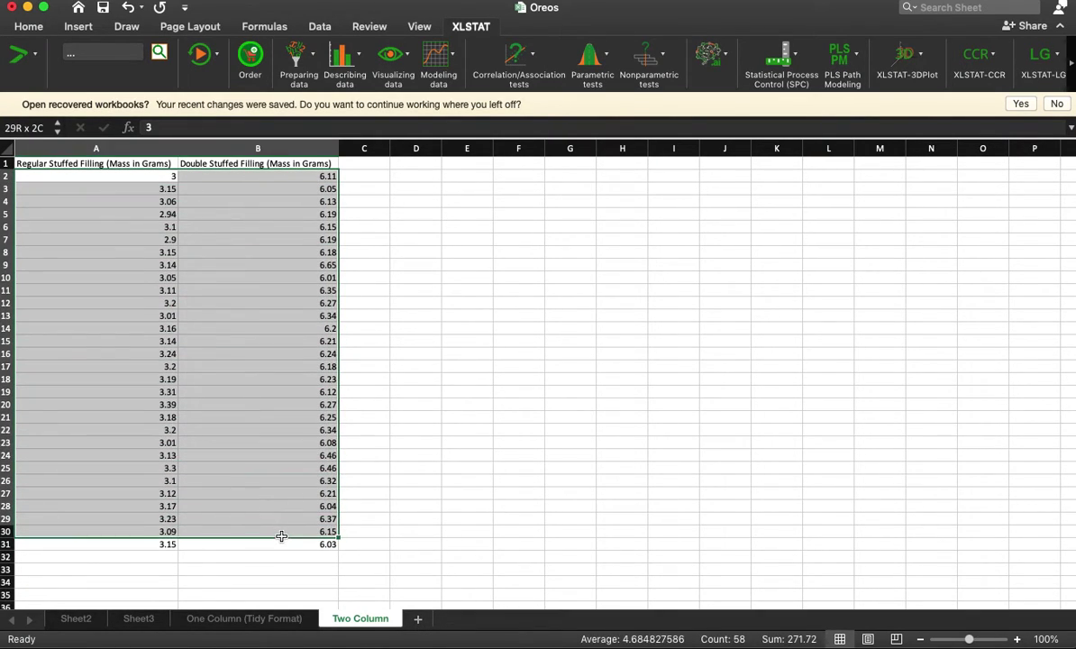
pyautogui.click(281, 545)
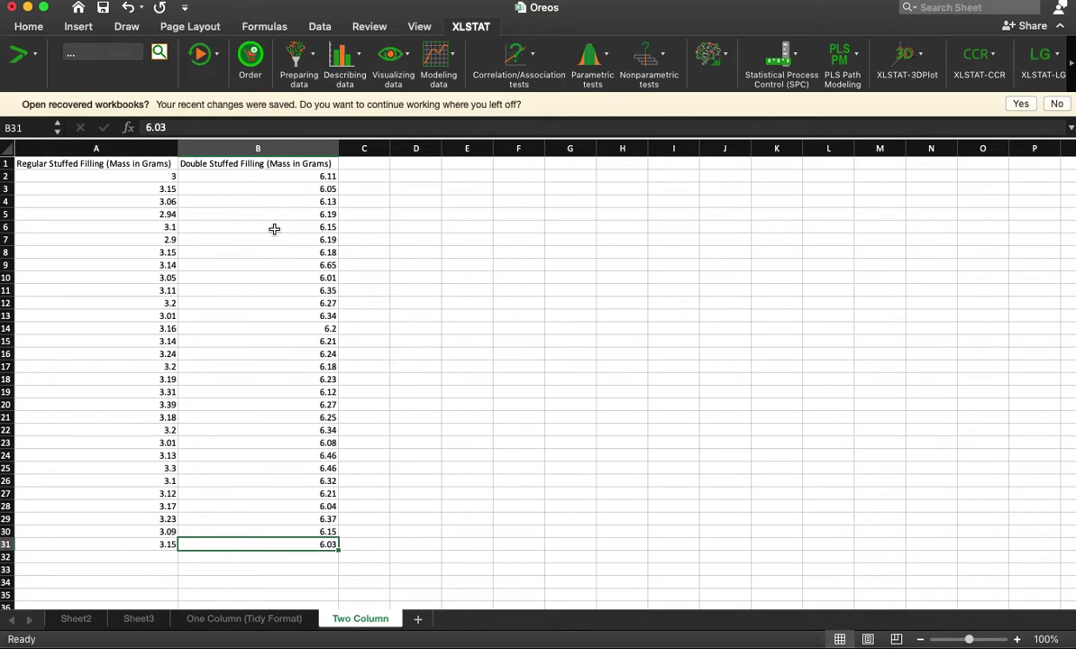
# Switch to the One Column (Tidy Format) sheet and examine its Mass and Kind columns through the last data row
pyautogui.click(278, 620)
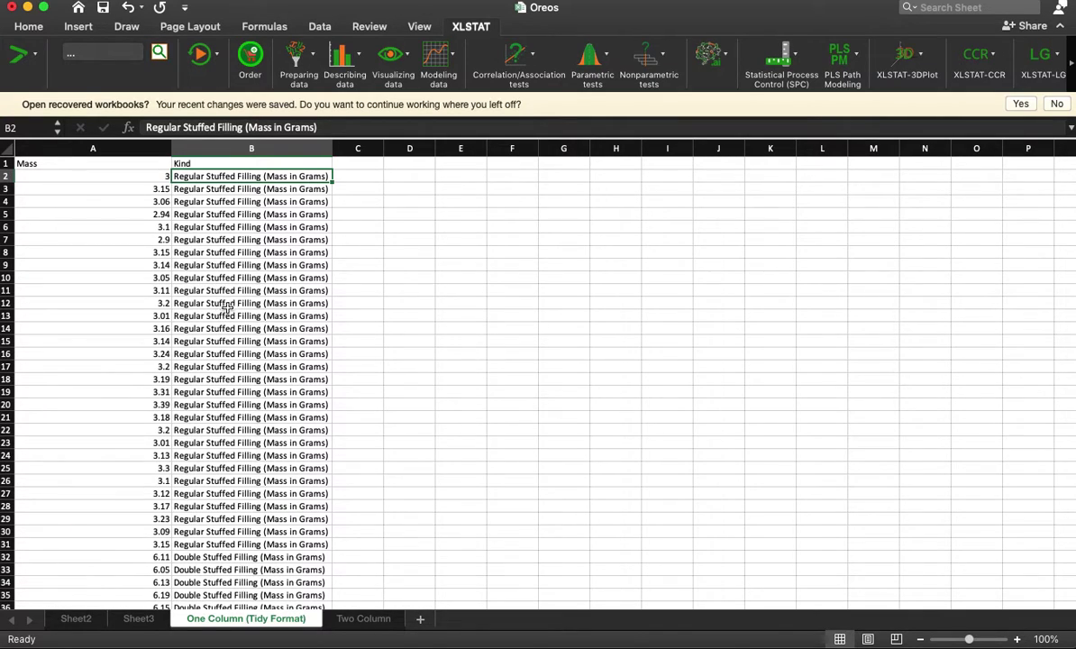
pyautogui.click(81, 172)
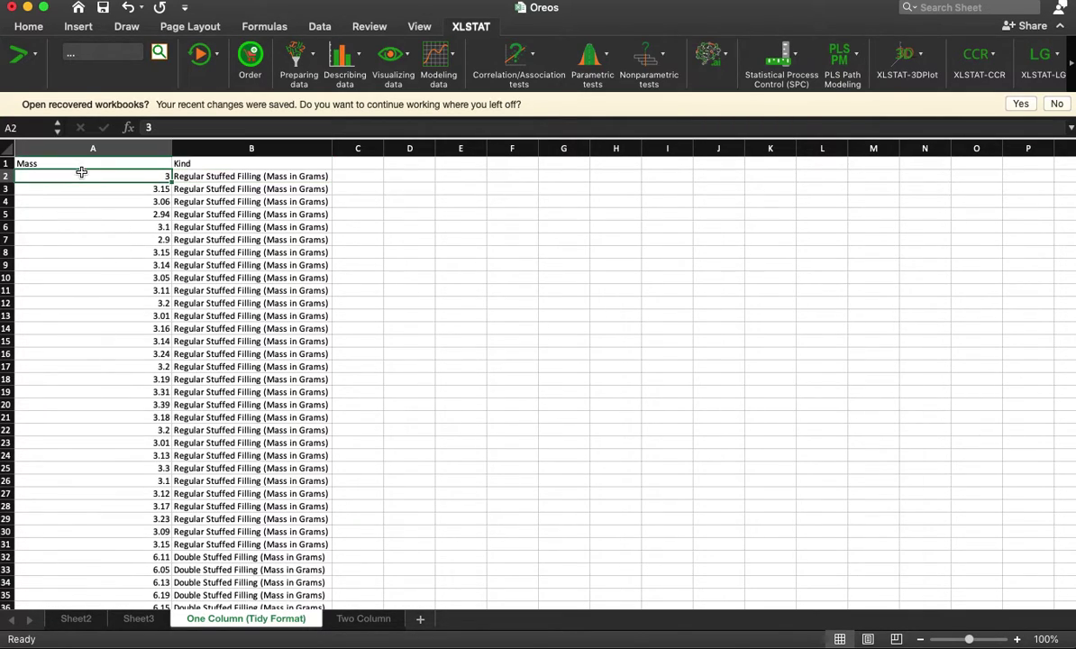
pyautogui.click(81, 149)
pyautogui.moveTo(81, 177); pyautogui.dragTo(81, 187)
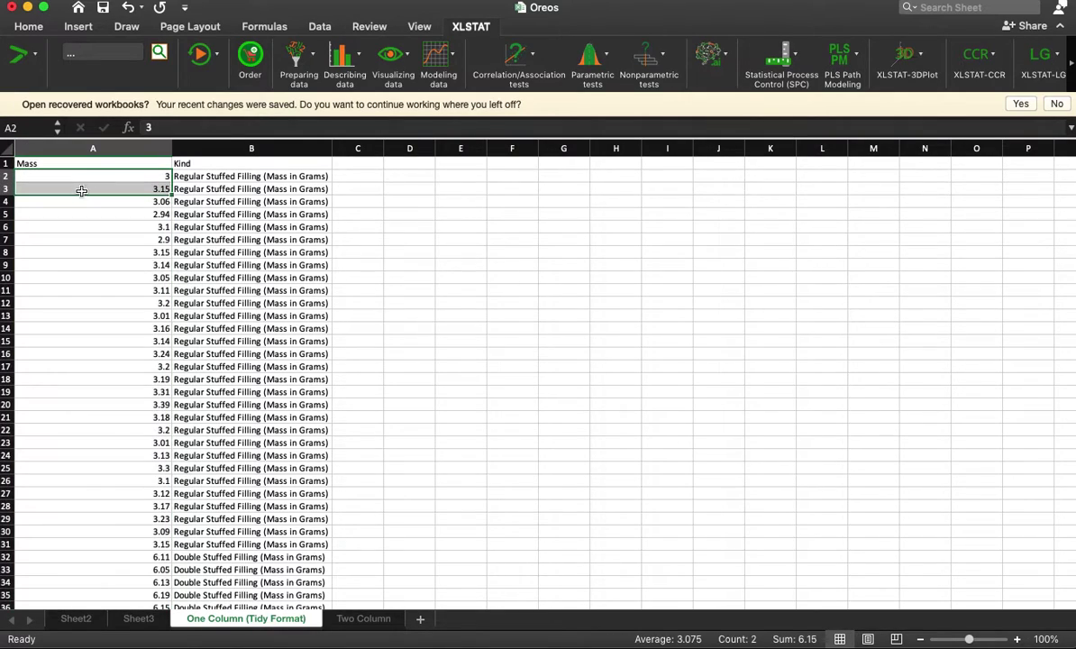
pyautogui.click(98, 252)
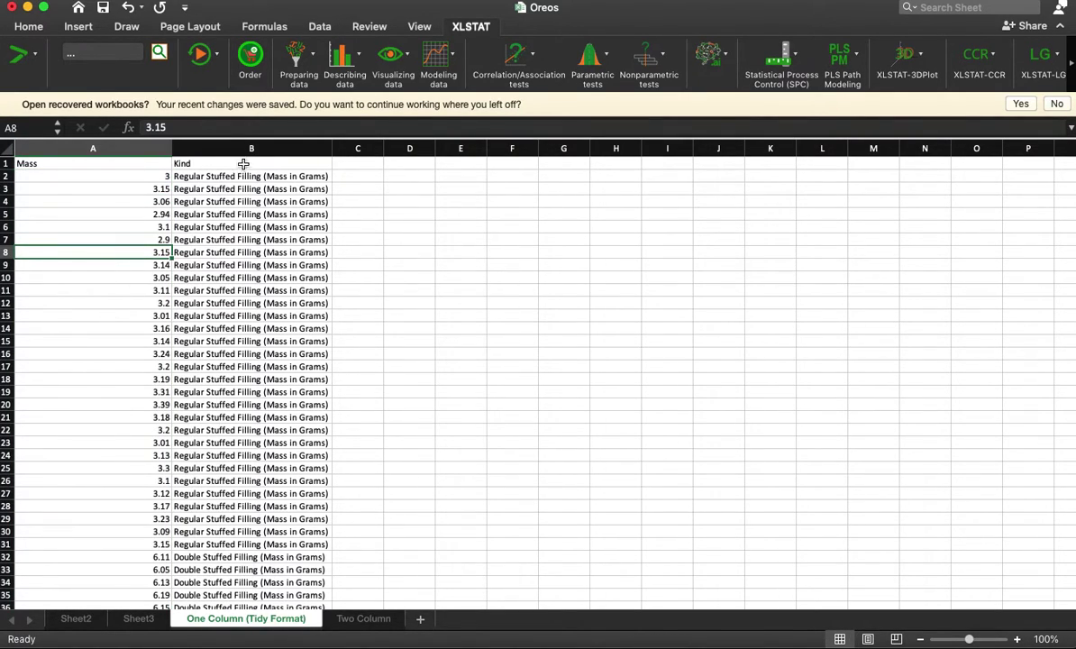
pyautogui.click(201, 175)
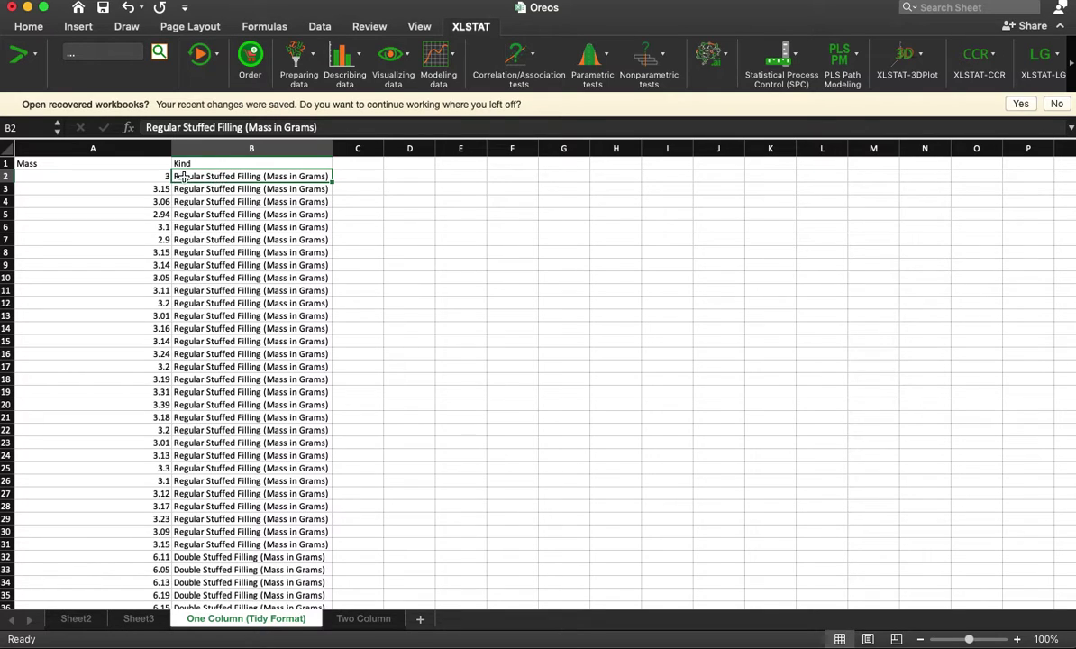
pyautogui.click(147, 176)
pyautogui.scroll(-8, 230, 342)
pyautogui.scroll(-2, 230, 342)
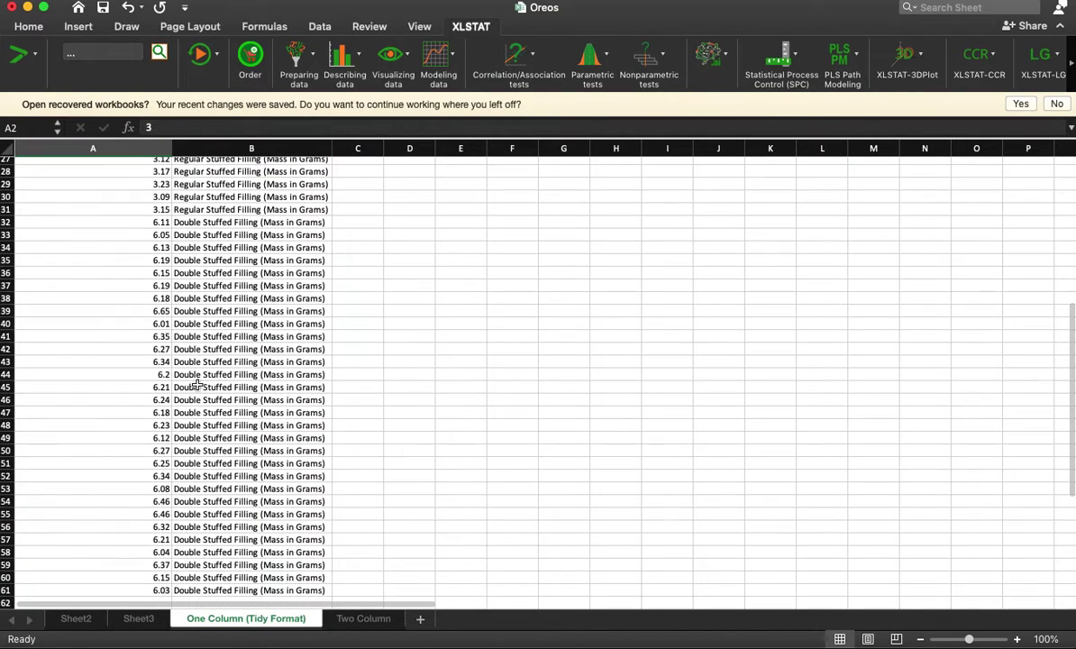
pyautogui.click(183, 388)
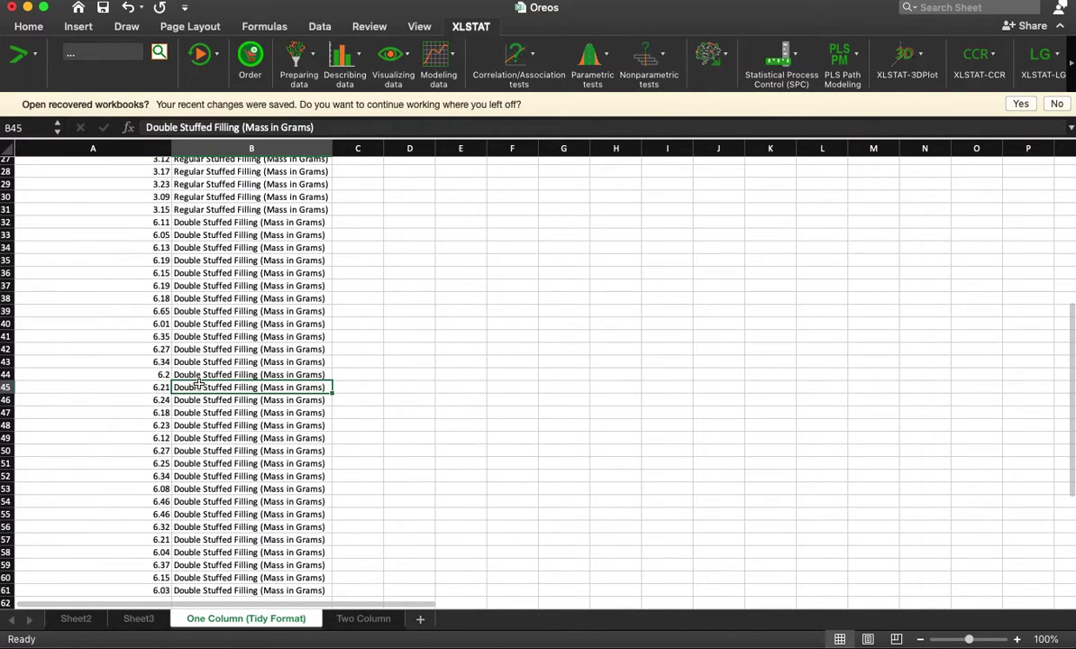
pyautogui.click(142, 386)
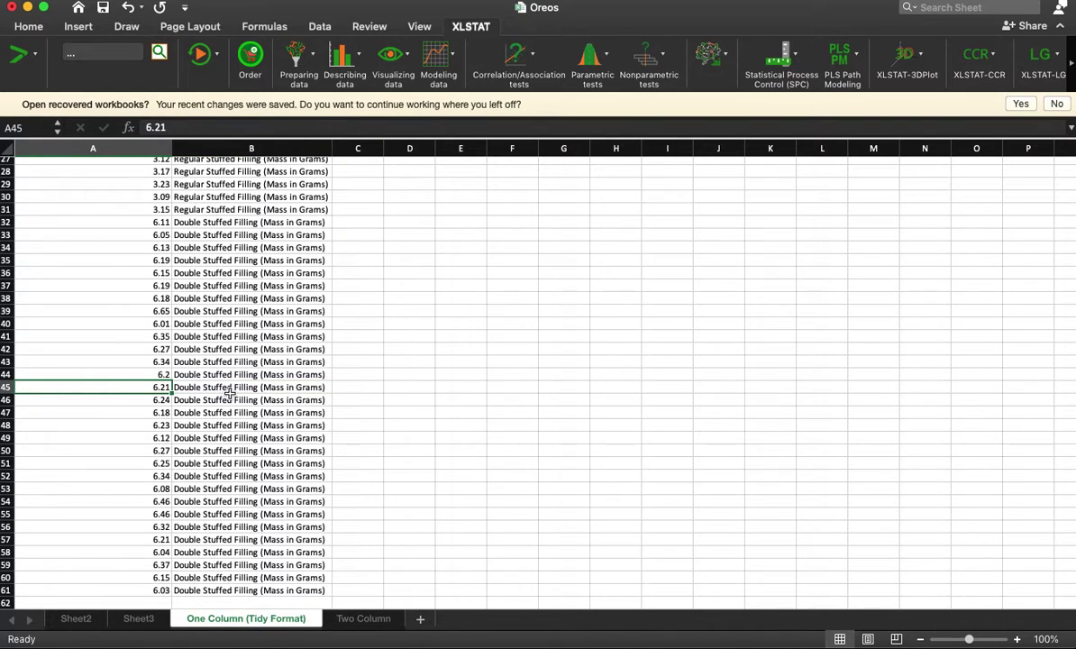
pyautogui.scroll(2, 225, 370)
pyautogui.scroll(-7, 239, 360)
pyautogui.scroll(-3, 242, 356)
pyautogui.scroll(15, 230, 357)
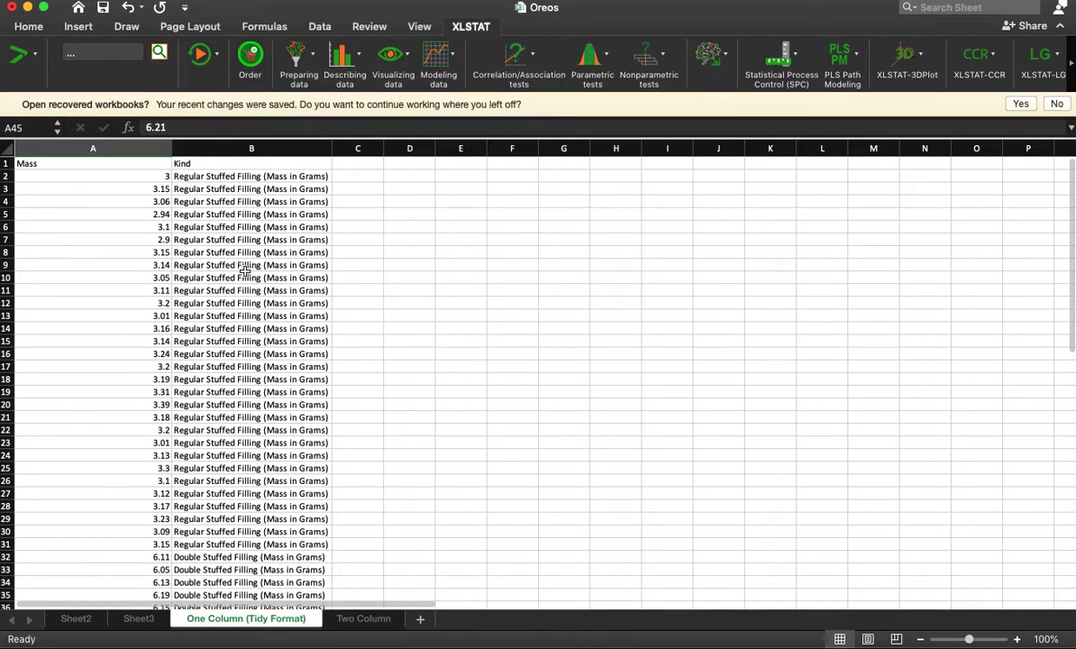
# Examine how individual masses match their Kind labels in the tidy-format rows
pyautogui.click(273, 258)
pyautogui.click(230, 236)
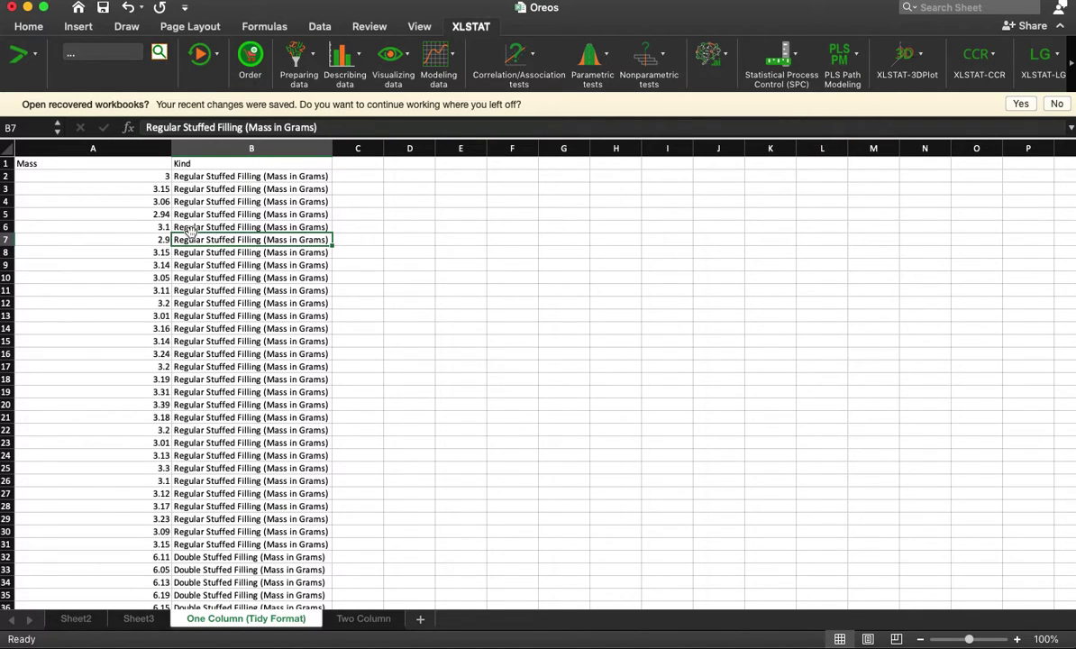
pyautogui.click(235, 211)
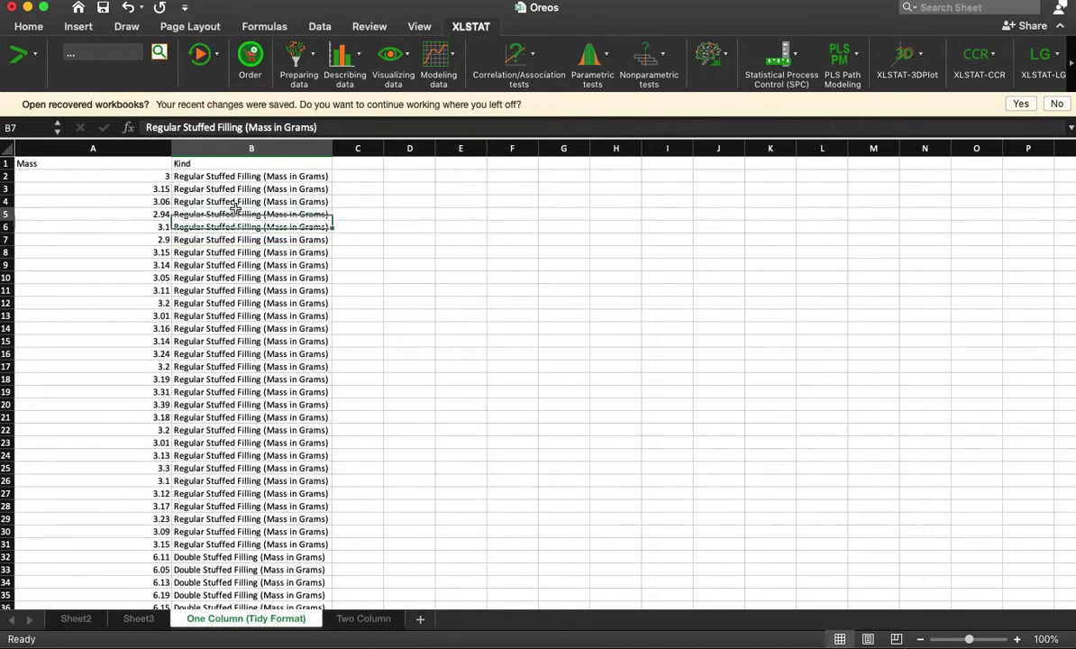
pyautogui.click(155, 202)
pyautogui.click(178, 227)
pyautogui.click(151, 231)
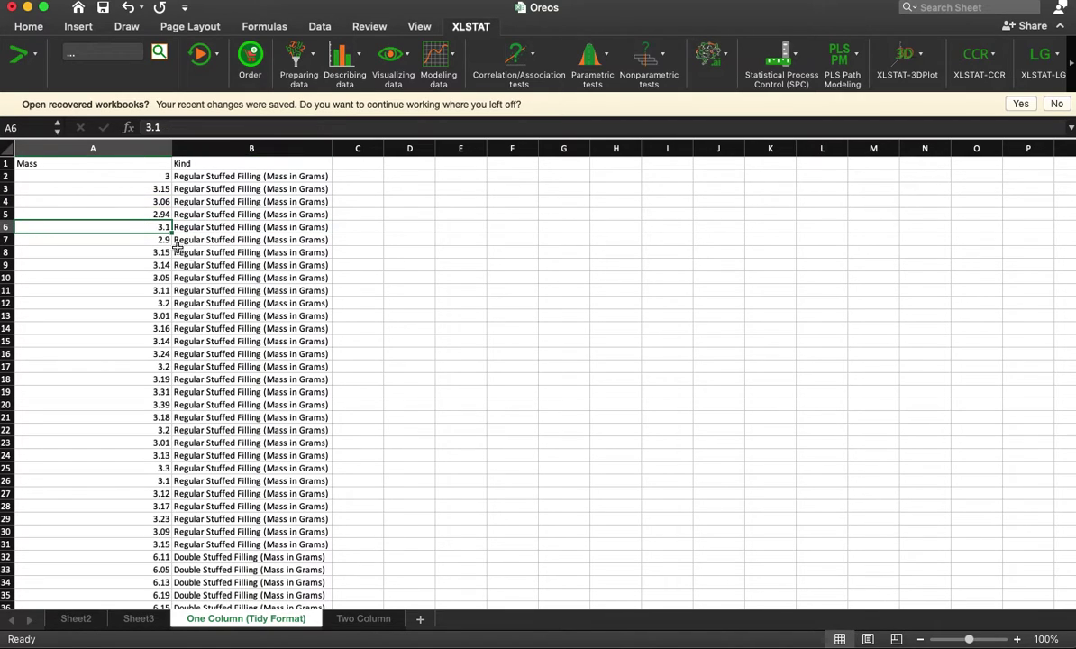
pyautogui.scroll(-7, 249, 256)
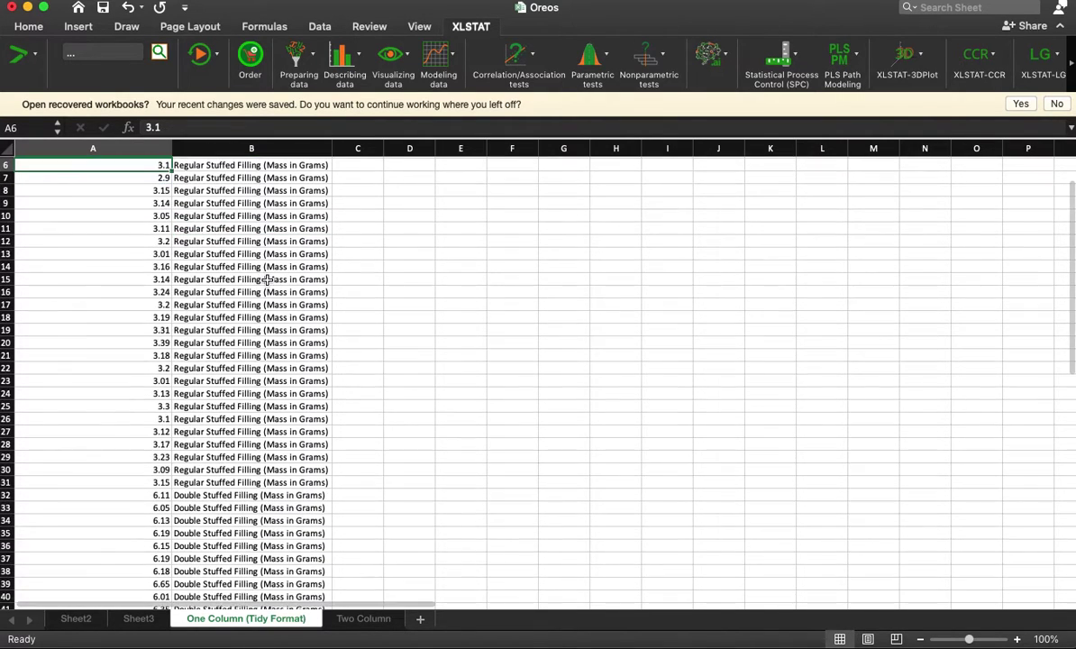
pyautogui.scroll(7, 267, 280)
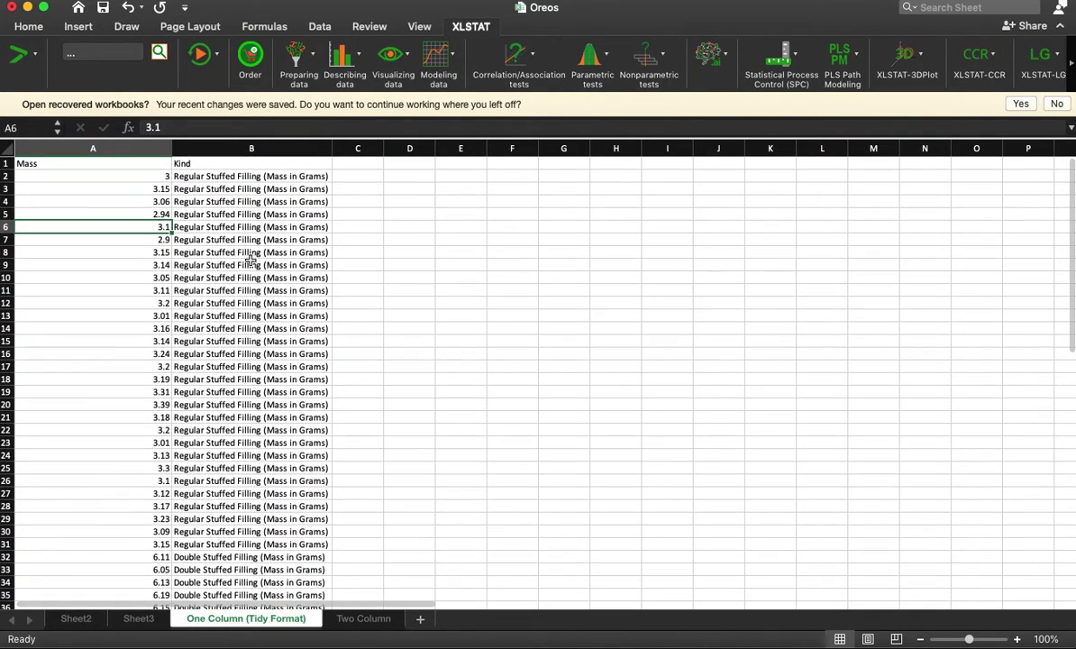
# Create a PivotTable on a new worksheet from the tidy-format range A1:B61
pyautogui.click(80, 28)
pyautogui.click(24, 63)
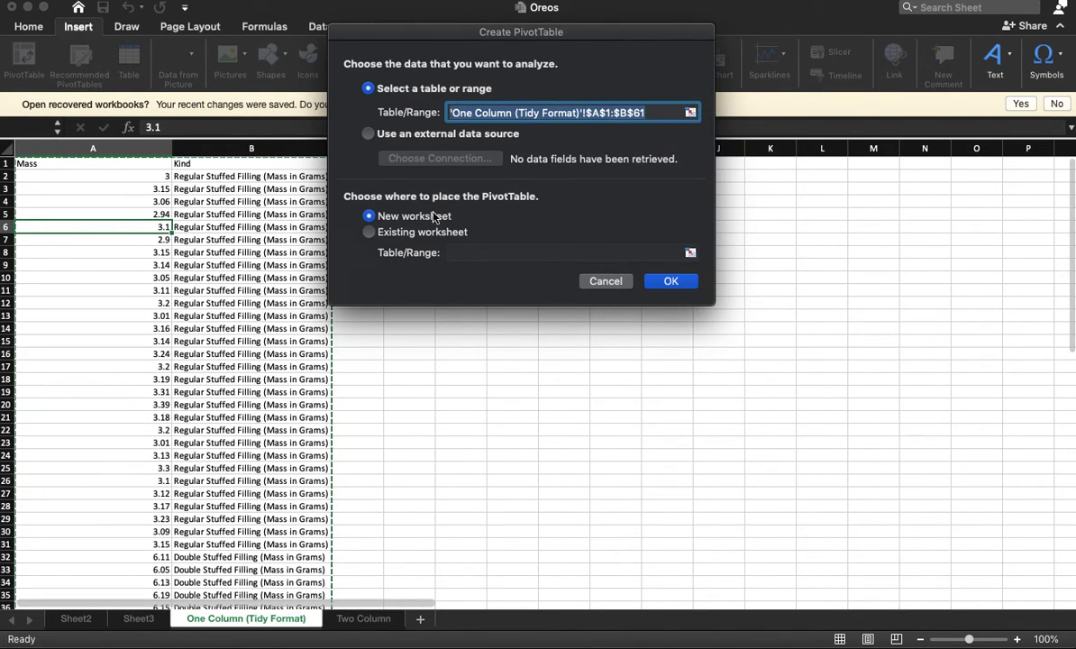
pyautogui.click(672, 282)
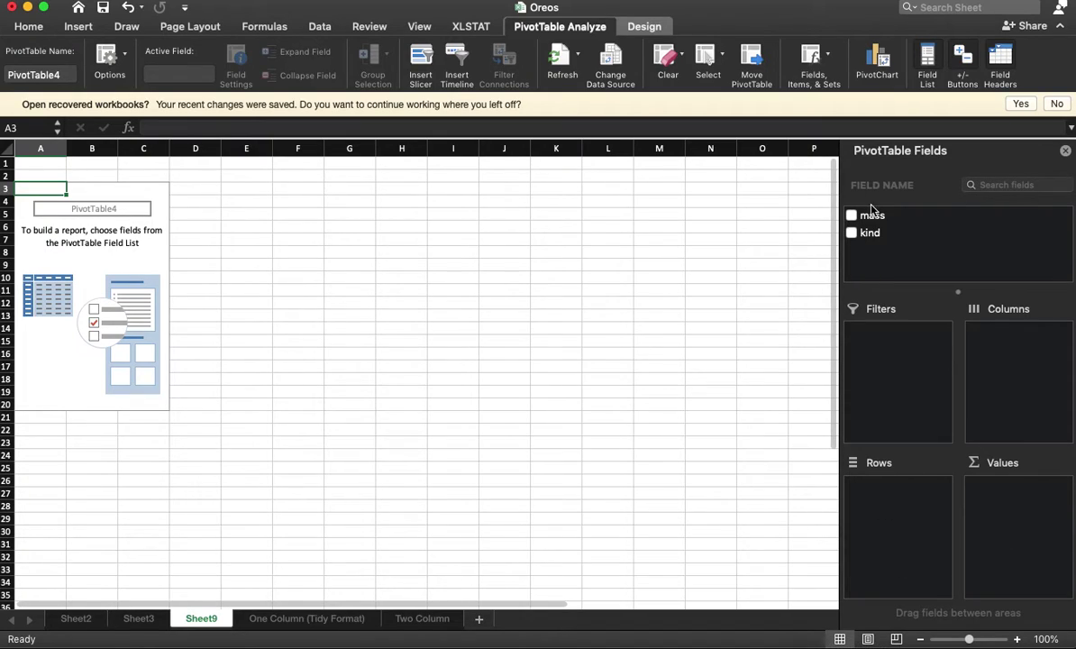
# Lay out the PivotTable with kind as rows and the mass field added three times as values
pyautogui.moveTo(871, 232); pyautogui.dragTo(927, 514)
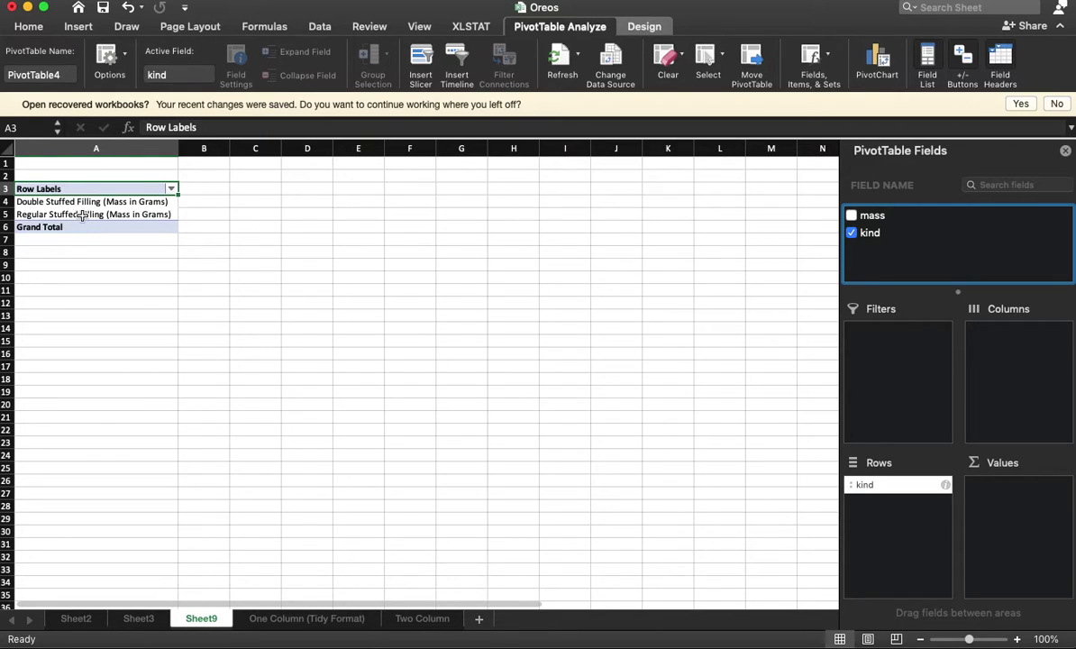
pyautogui.moveTo(877, 222); pyautogui.dragTo(1033, 517)
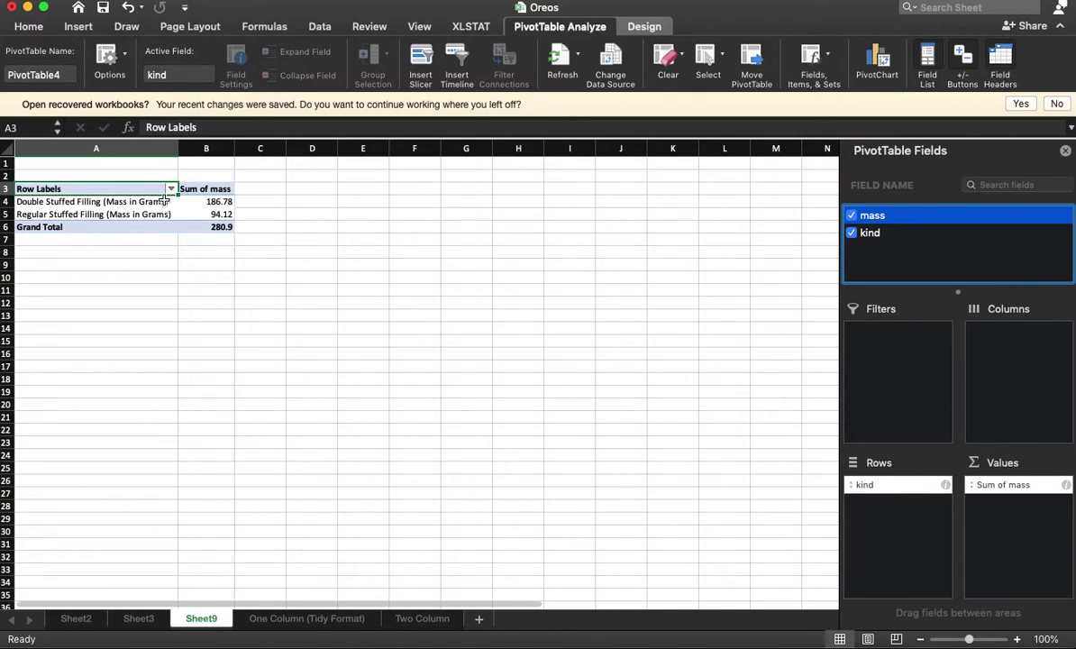
pyautogui.moveTo(873, 218); pyautogui.dragTo(1011, 595)
pyautogui.moveTo(873, 226); pyautogui.dragTo(1019, 532)
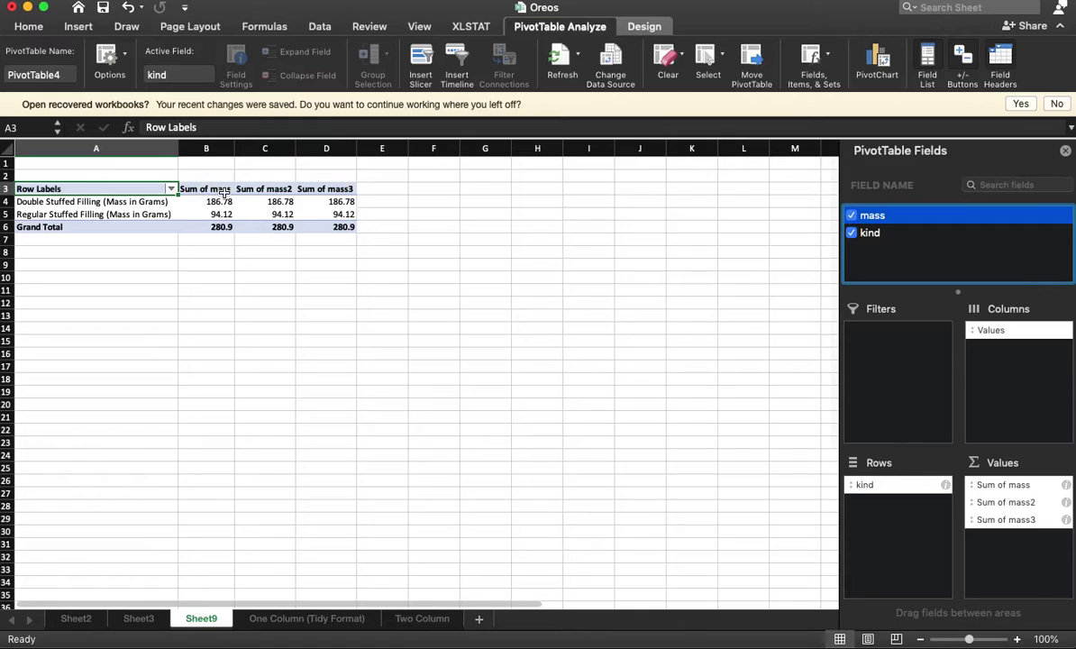
# Summarize the first mass value field by Average
pyautogui.click(1067, 484)
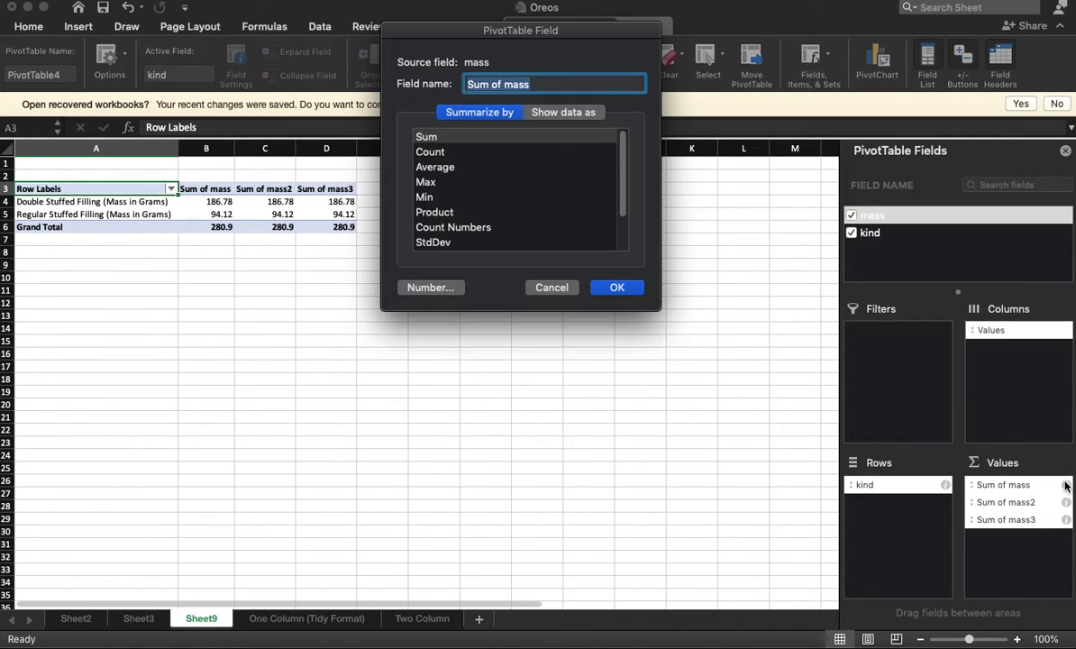
pyautogui.click(442, 167)
pyautogui.click(618, 287)
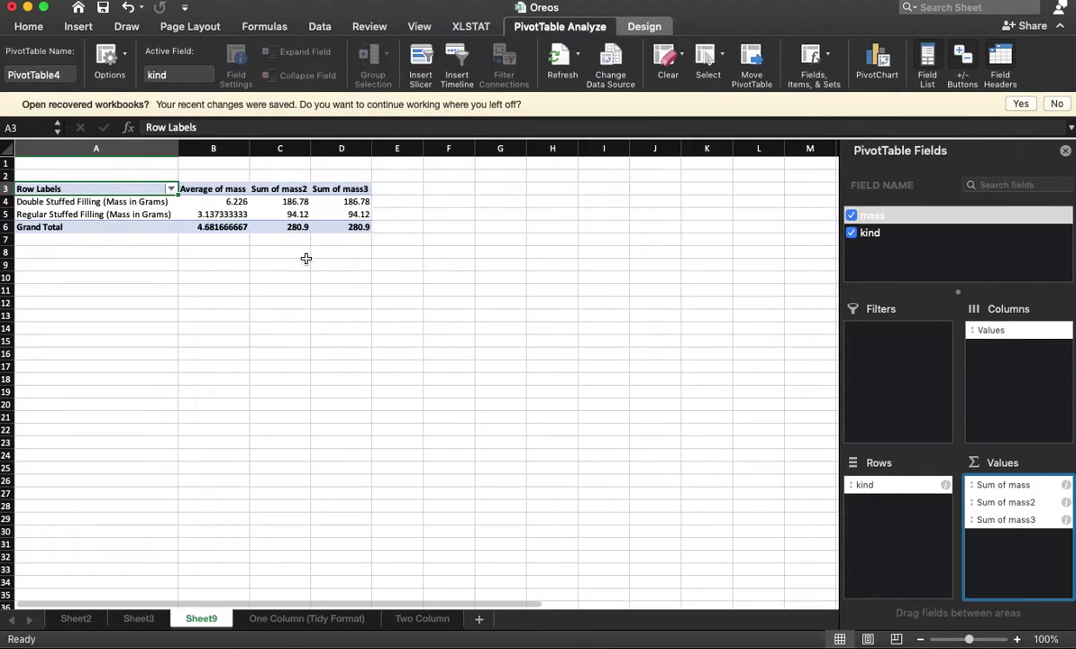
# Summarize the second mass value field by StdDev
pyautogui.click(1067, 503)
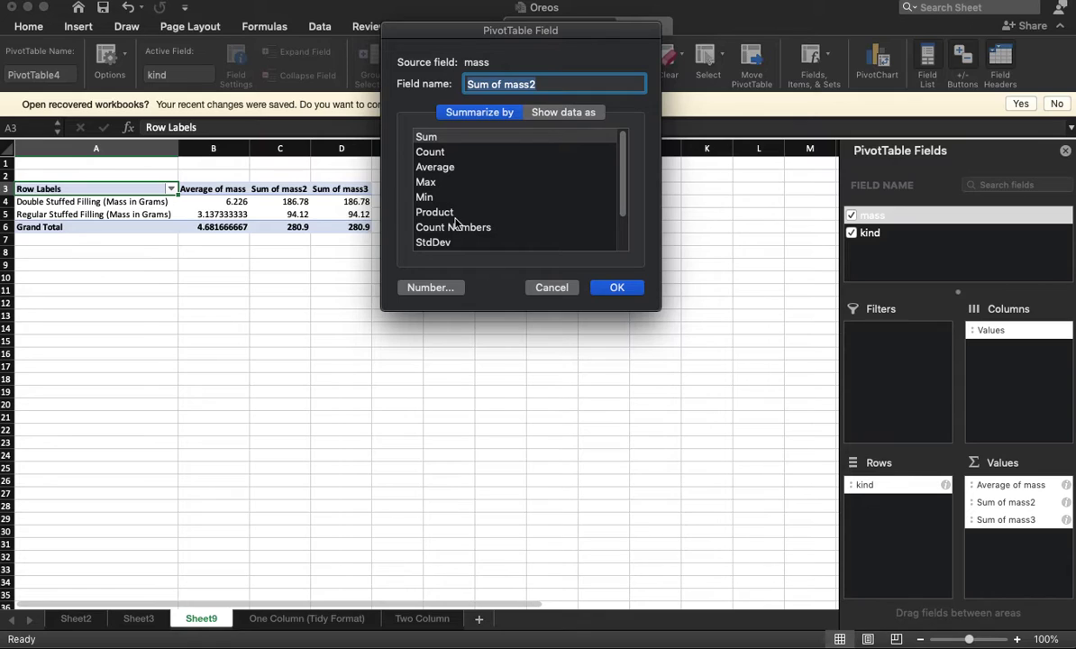
pyautogui.click(440, 240)
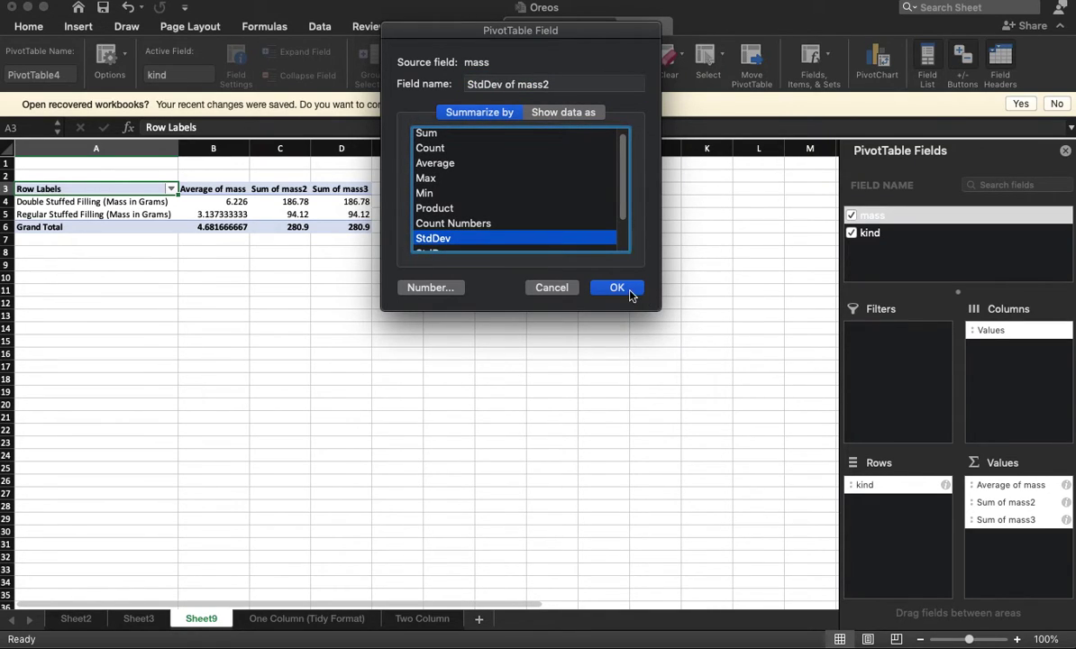
pyautogui.click(618, 287)
# Summarize the third mass value field of the PivotTable by Count
pyautogui.click(1057, 520)
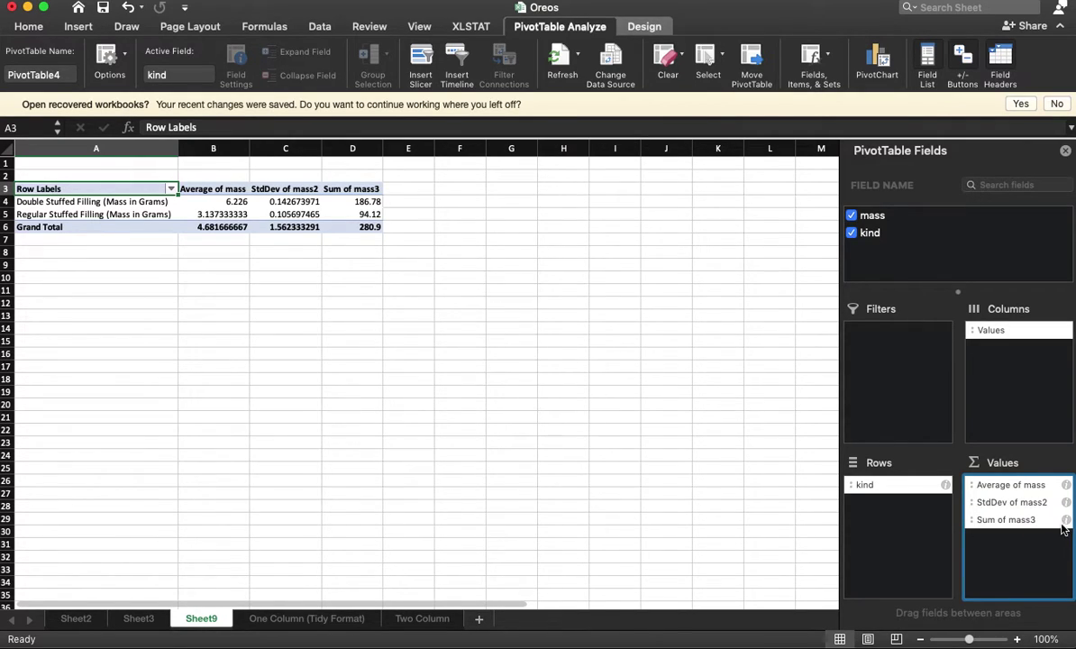
pyautogui.click(1066, 520)
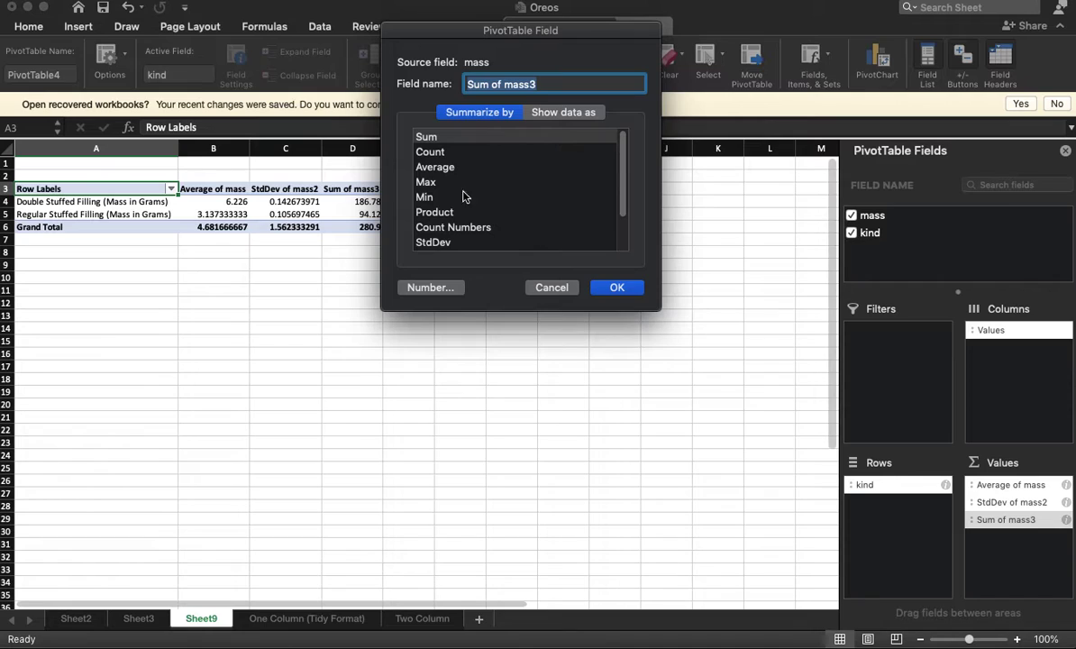
pyautogui.click(430, 151)
pyautogui.click(617, 286)
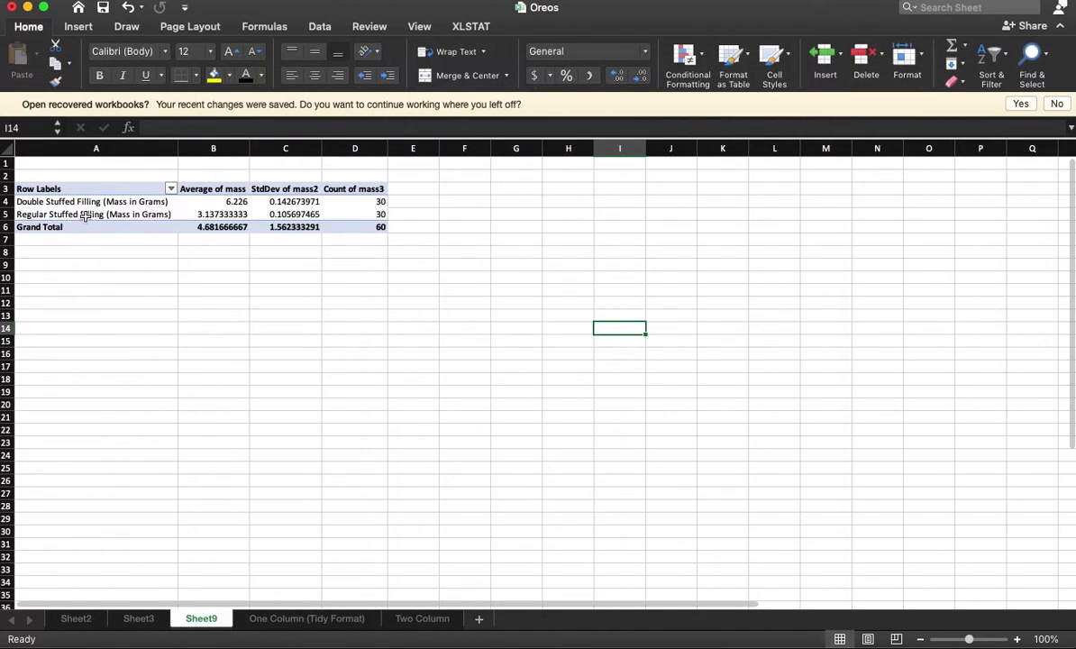
# Examine the PivotTable's mass statistics for regular and double stuffed filling alongside the tidy-format source data
pyautogui.moveTo(89, 190); pyautogui.dragTo(366, 231)
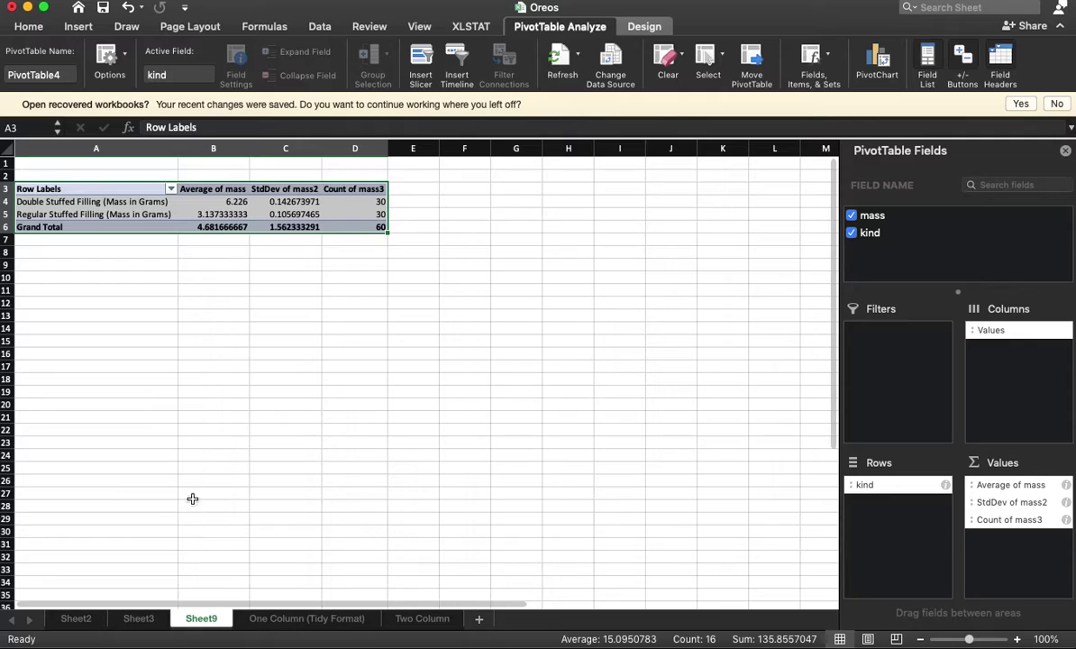
pyautogui.click(293, 620)
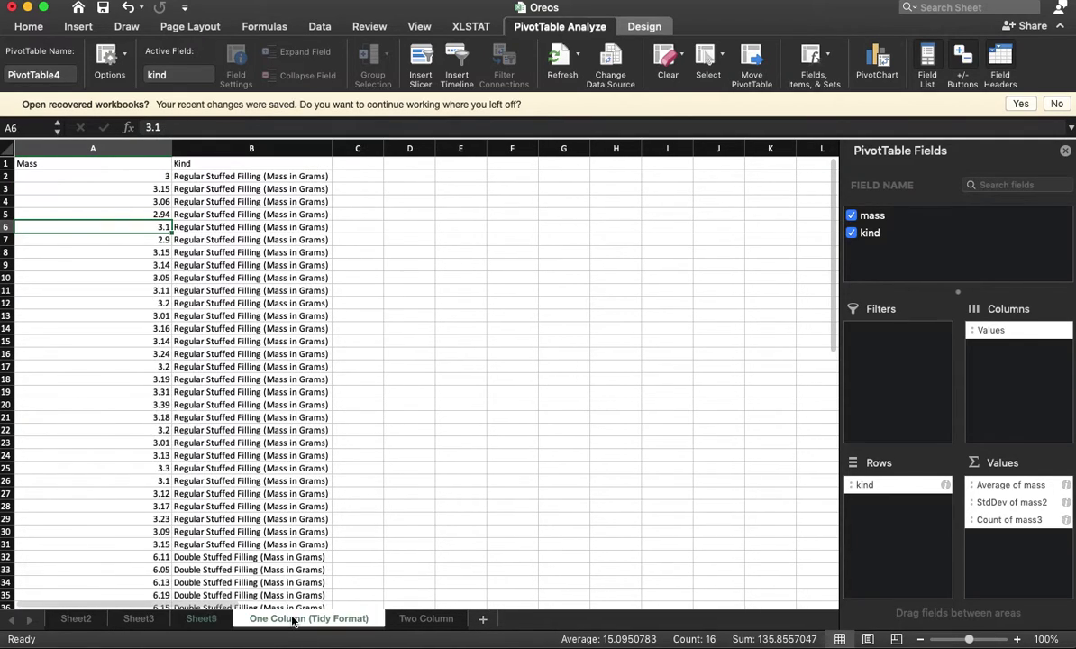
pyautogui.click(202, 620)
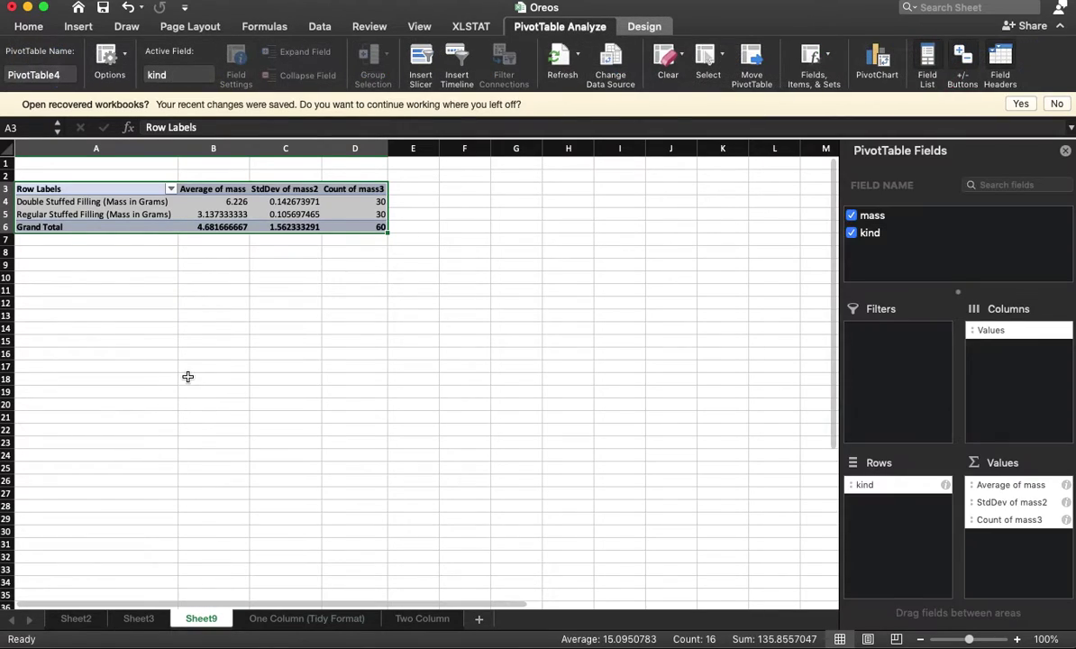
pyautogui.moveTo(151, 214); pyautogui.dragTo(137, 200)
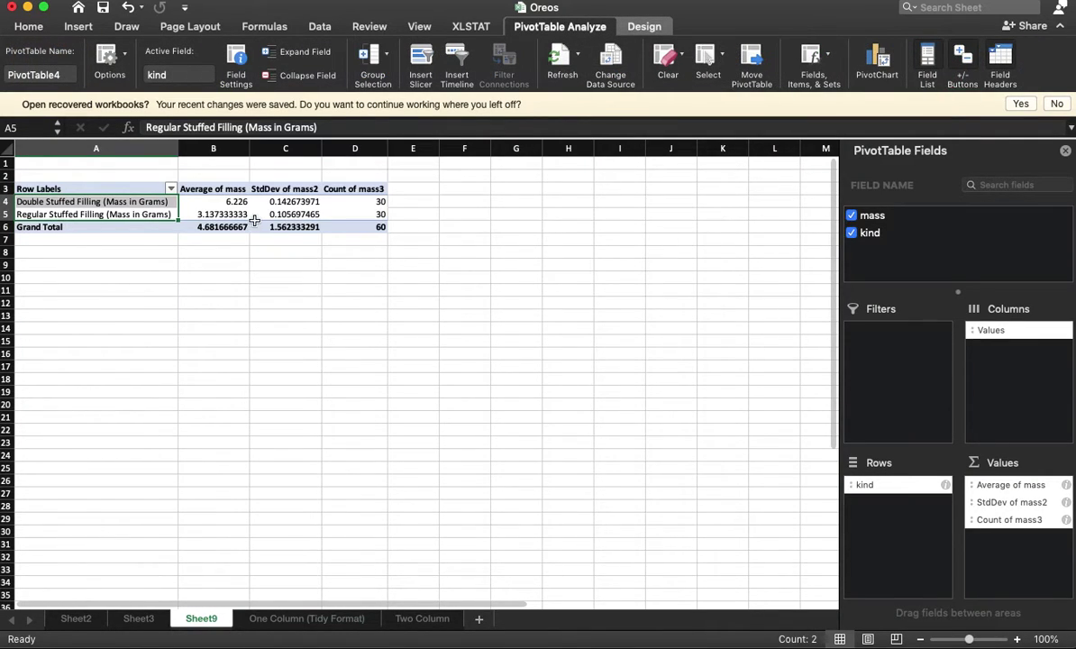
pyautogui.click(205, 213)
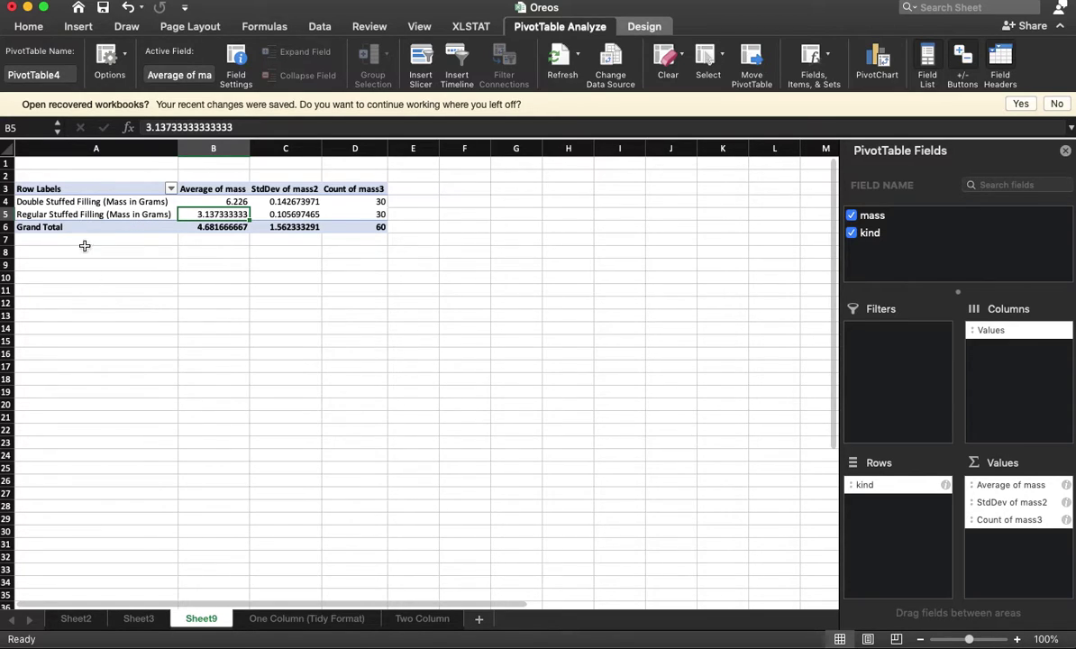
pyautogui.click(147, 203)
pyautogui.click(150, 215)
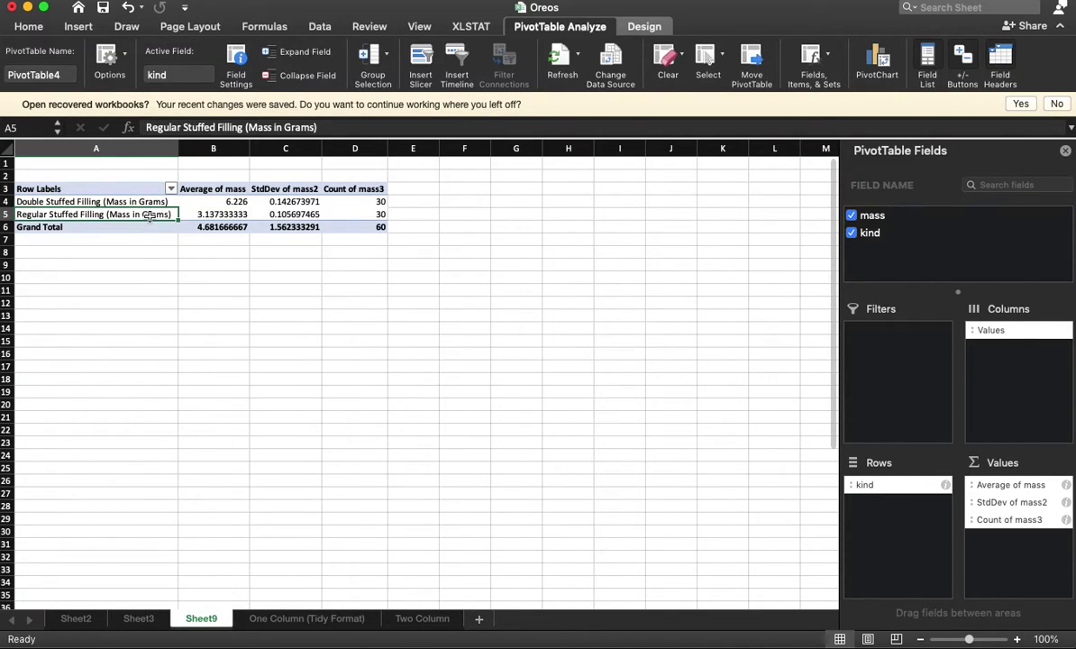
pyautogui.keyDown('super'); pyautogui.click(68, 200); pyautogui.keyUp('super')
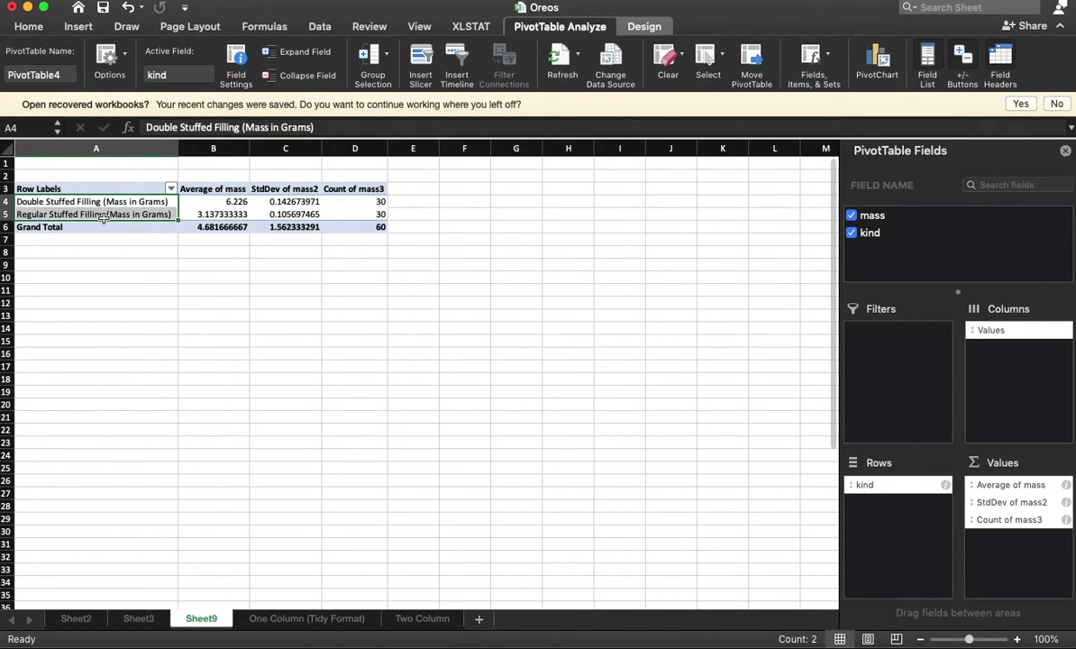
pyautogui.click(103, 214)
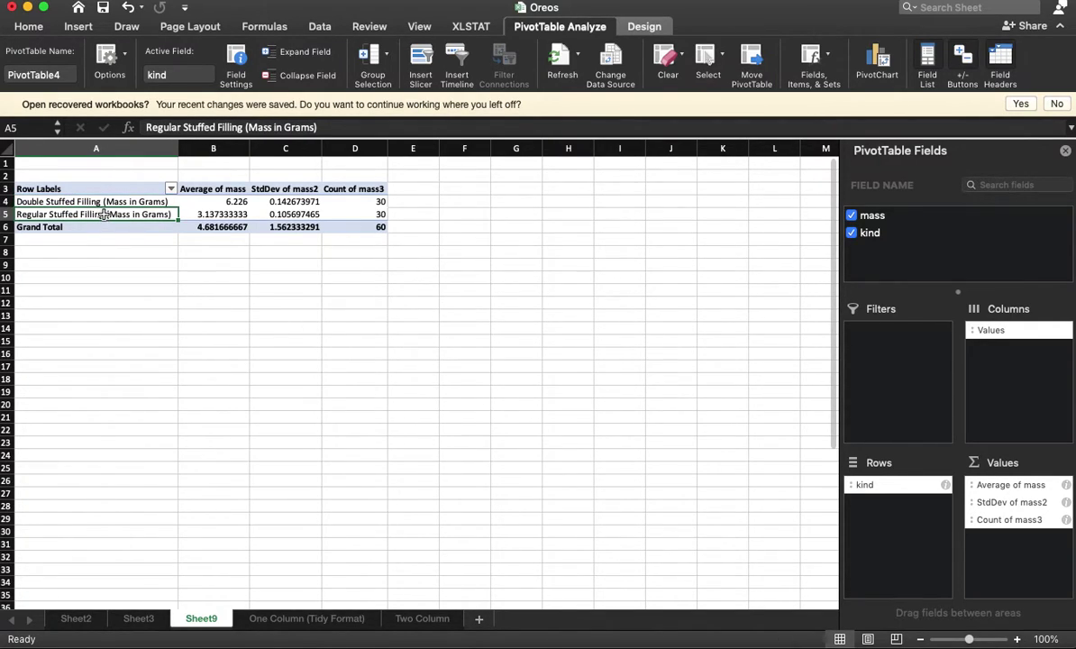
pyautogui.click(231, 200)
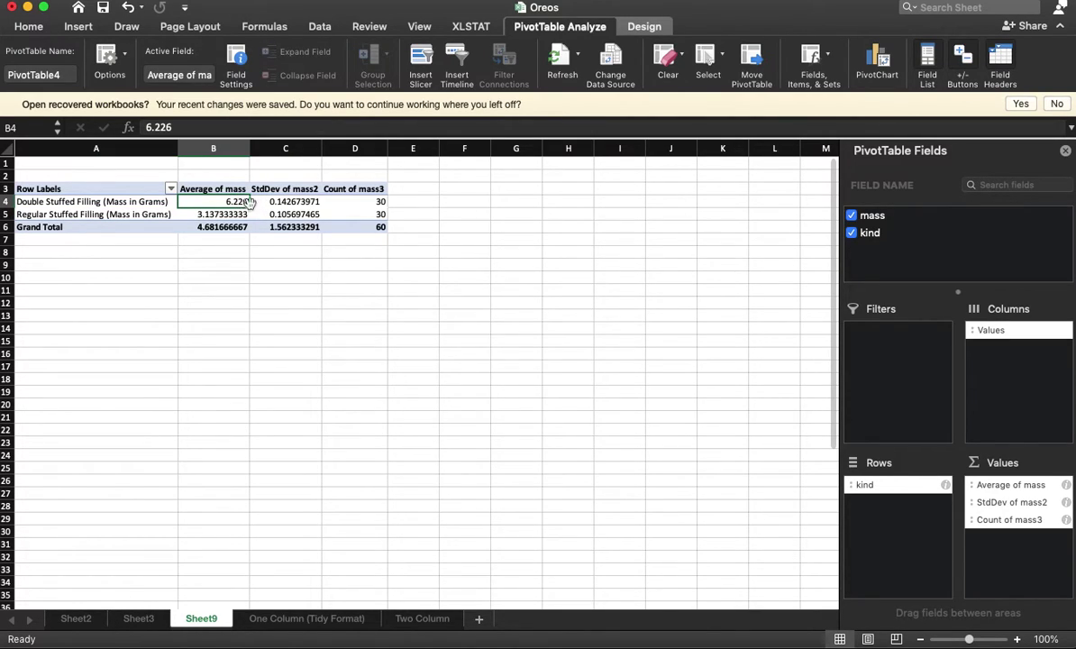
pyautogui.click(227, 215)
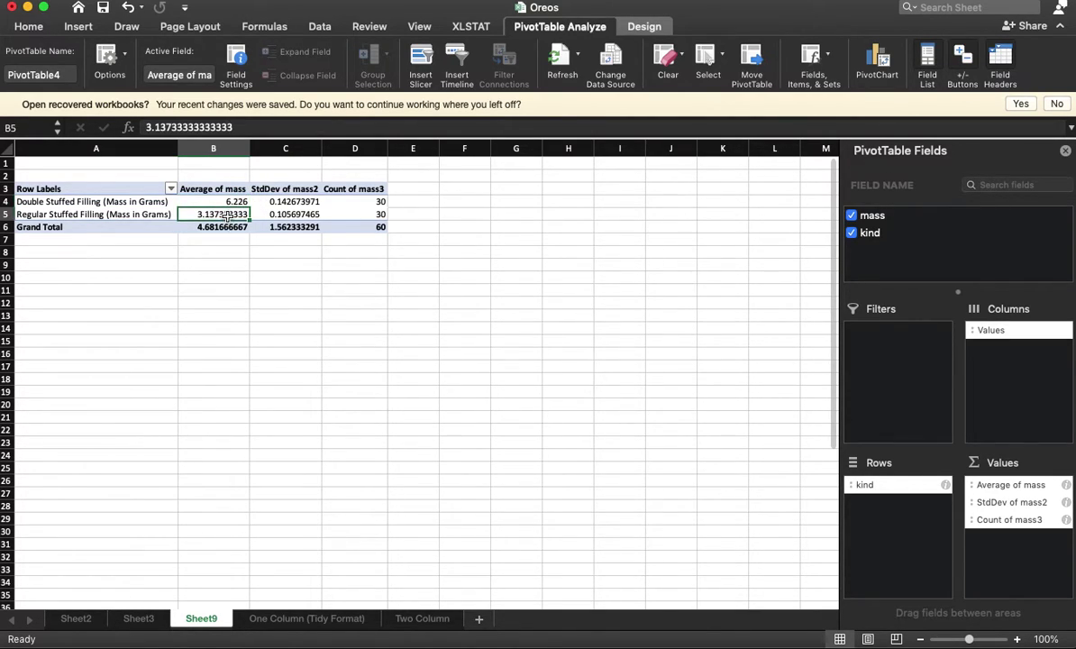
# Set up a two-sample t-test and z-test on the Two Column sheet with column B as Sample 1 and column A as Sample 2
pyautogui.click(423, 618)
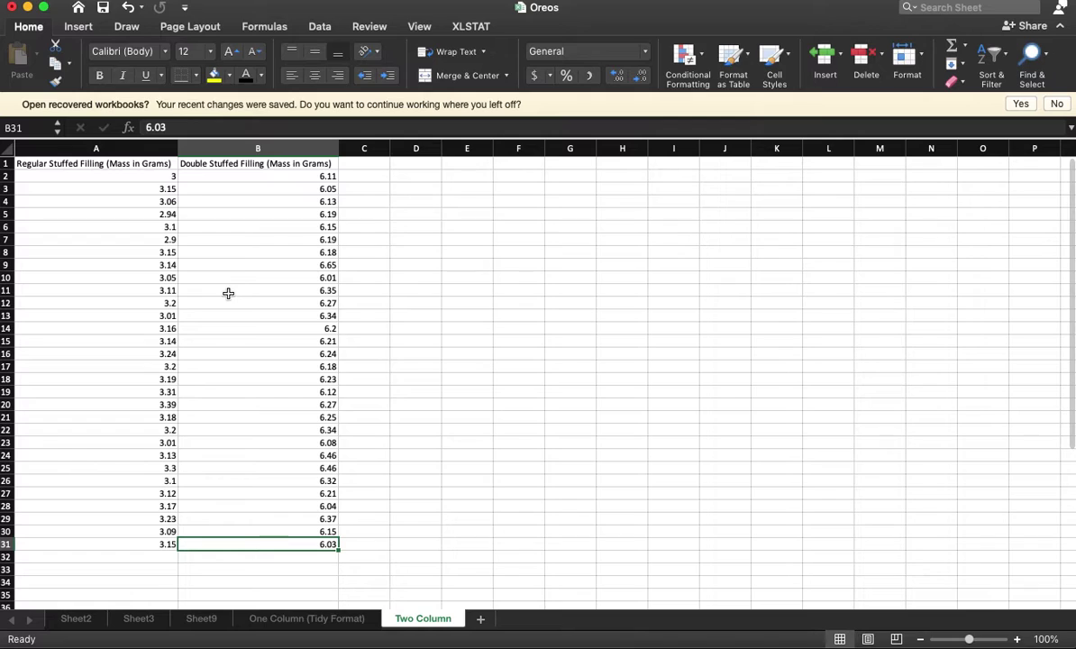
pyautogui.click(470, 27)
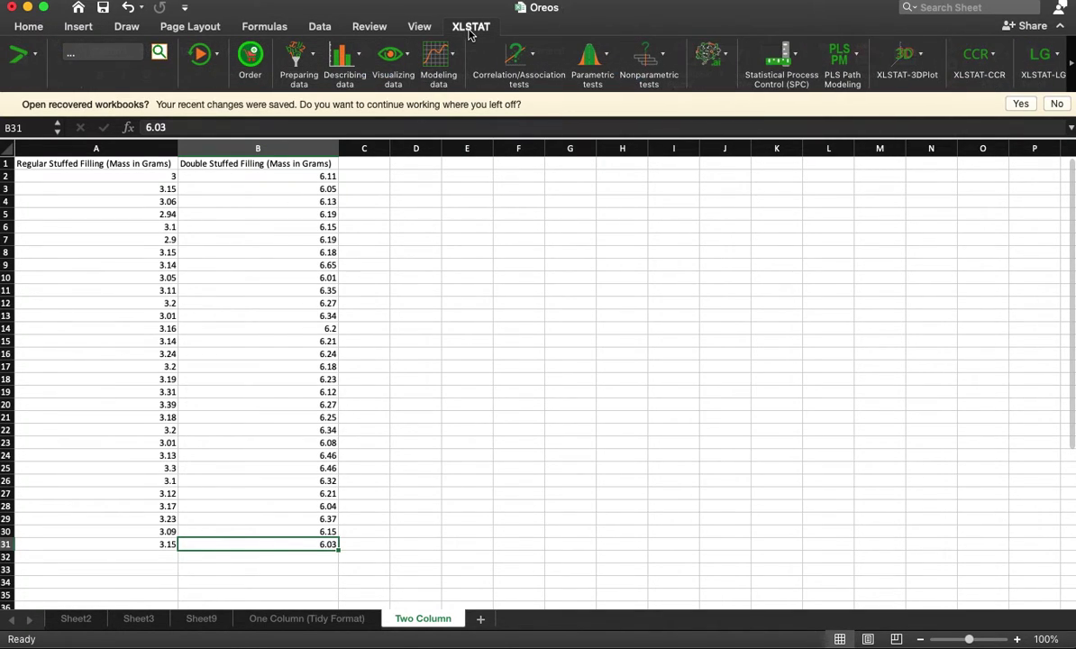
pyautogui.click(586, 59)
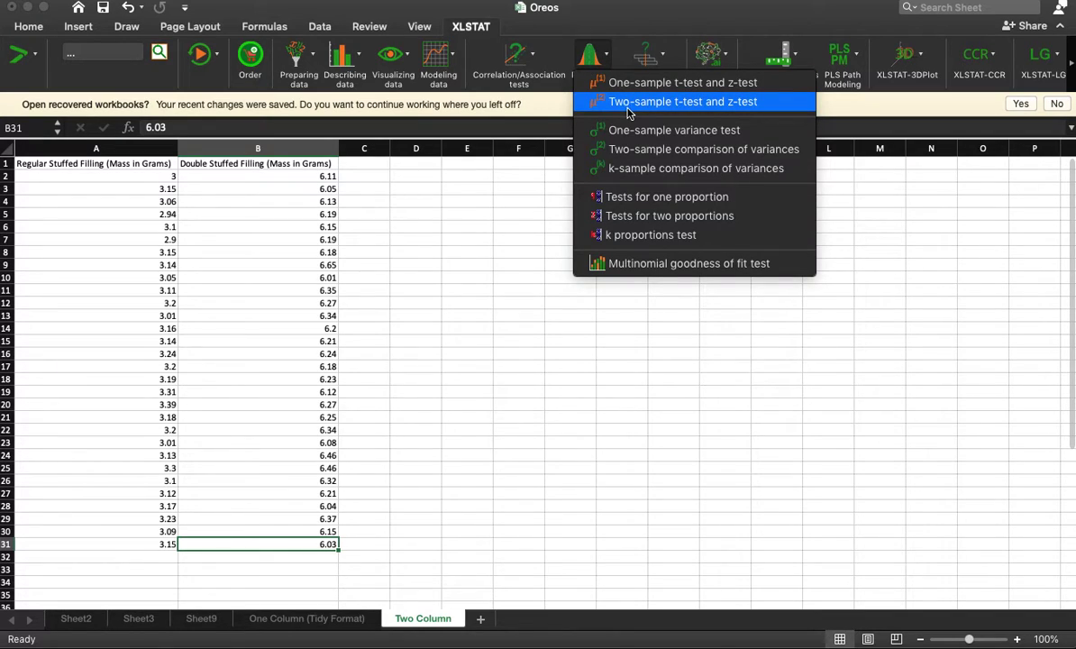
pyautogui.click(727, 103)
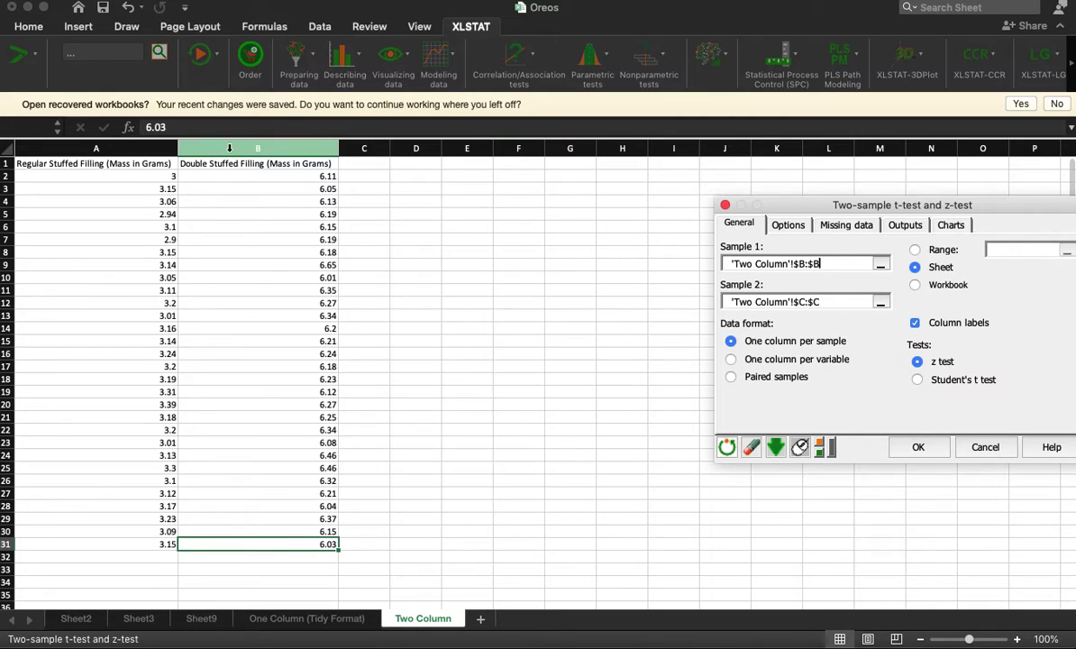
pyautogui.moveTo(848, 301); pyautogui.dragTo(688, 285)
pyautogui.press('BackSpace')
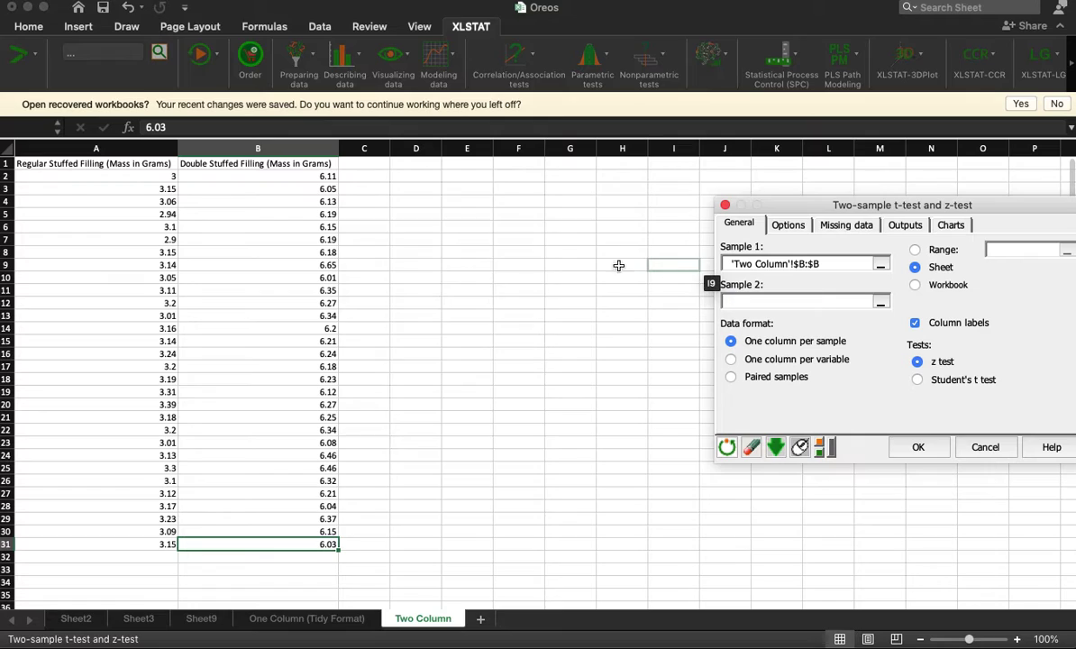
pyautogui.click(95, 147)
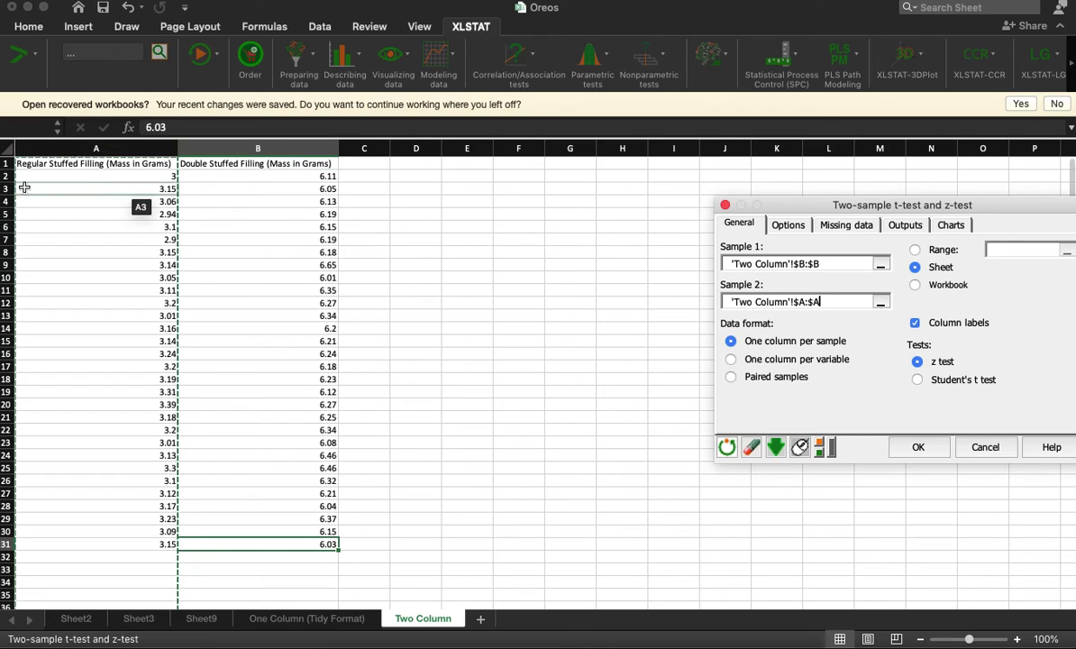
# Set the alternative hypothesis to Mean 1 - Mean 2 > D and run the z-test on both samples
pyautogui.click(786, 224)
pyautogui.click(880, 263)
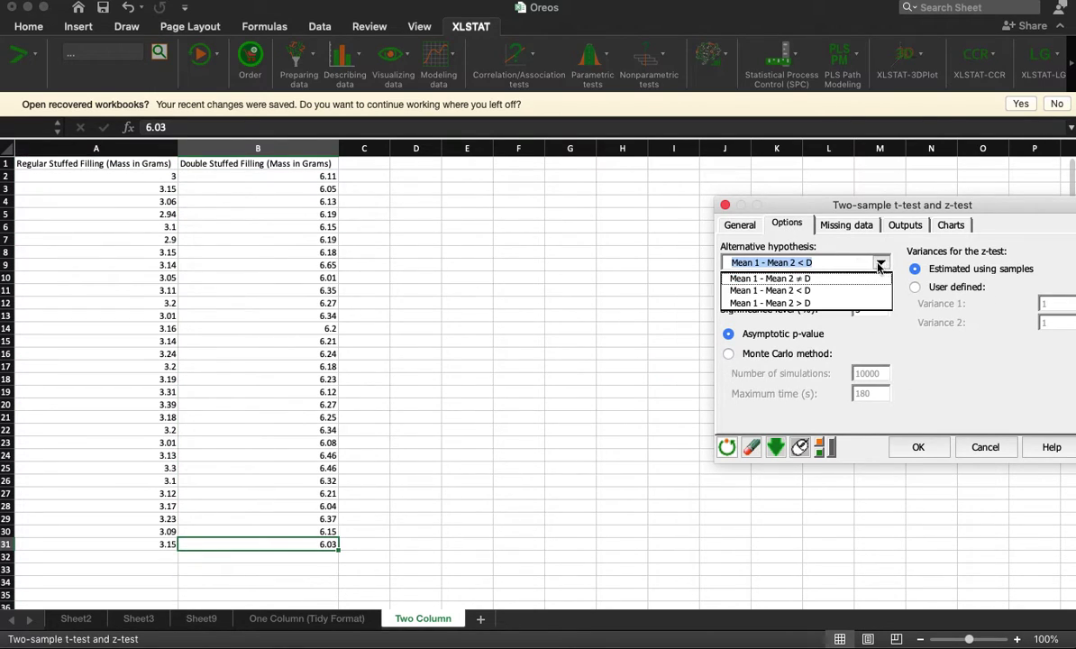
pyautogui.click(745, 304)
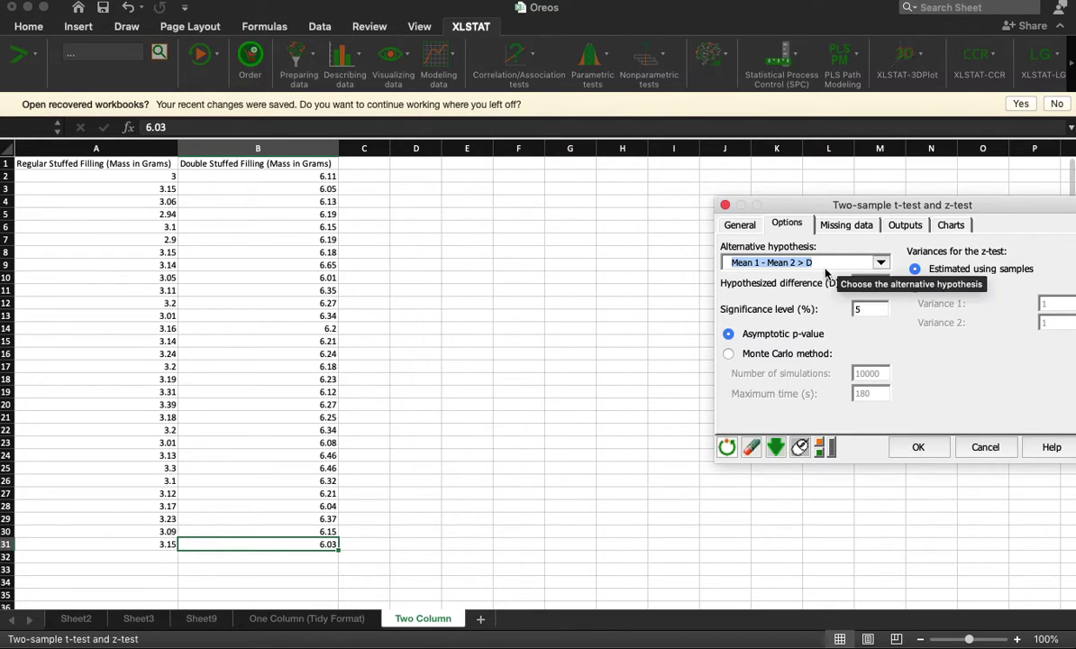
pyautogui.click(741, 225)
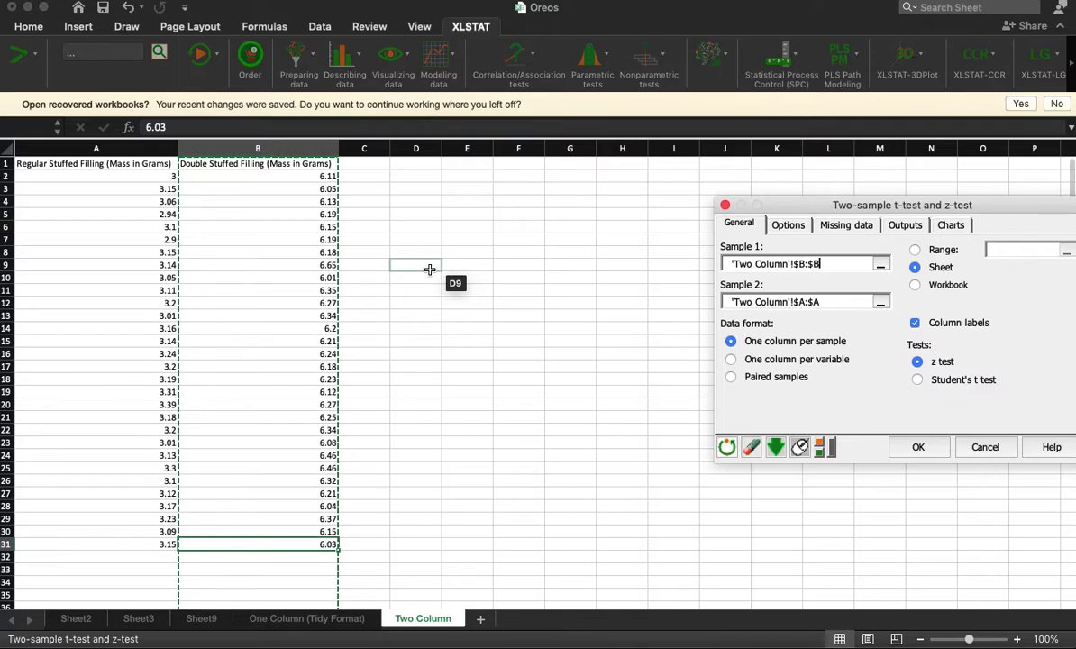
pyautogui.click(918, 448)
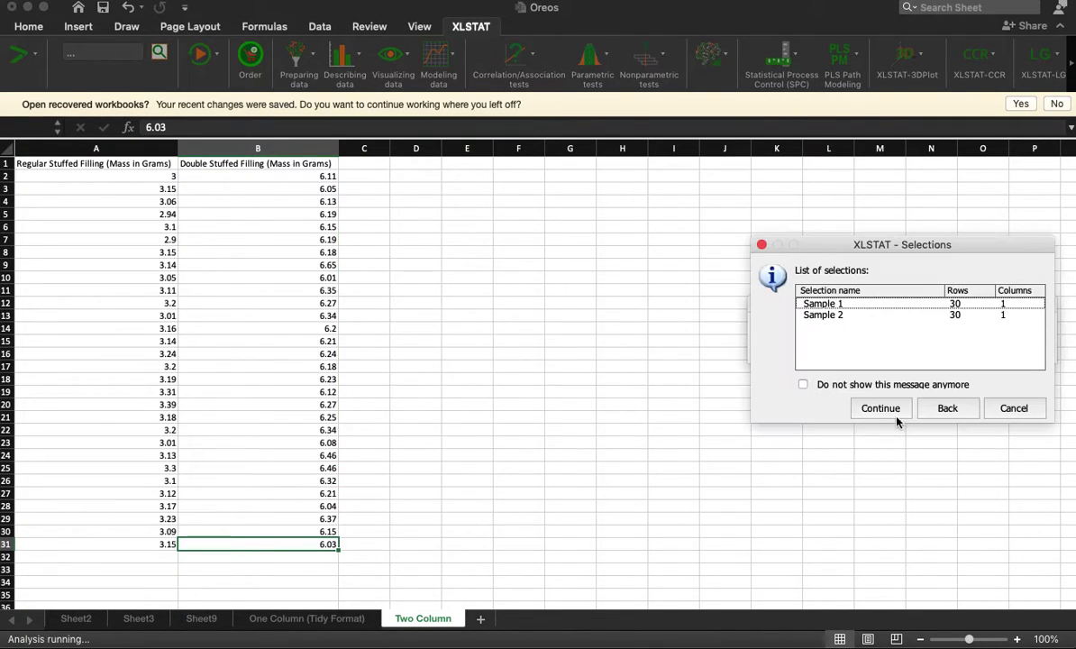
pyautogui.click(893, 411)
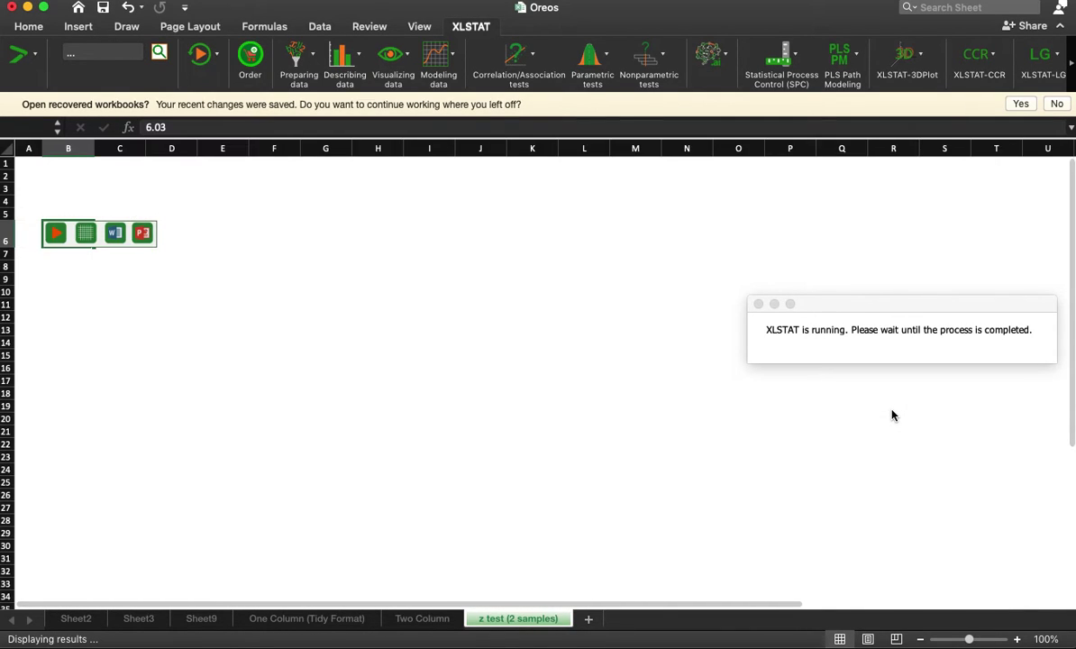
# Examine the summary statistics of the z-test results, checking the mean, maximum and standard deviation of both filling types
pyautogui.scroll(-1, 451, 527)
pyautogui.scroll(-1, 451, 526)
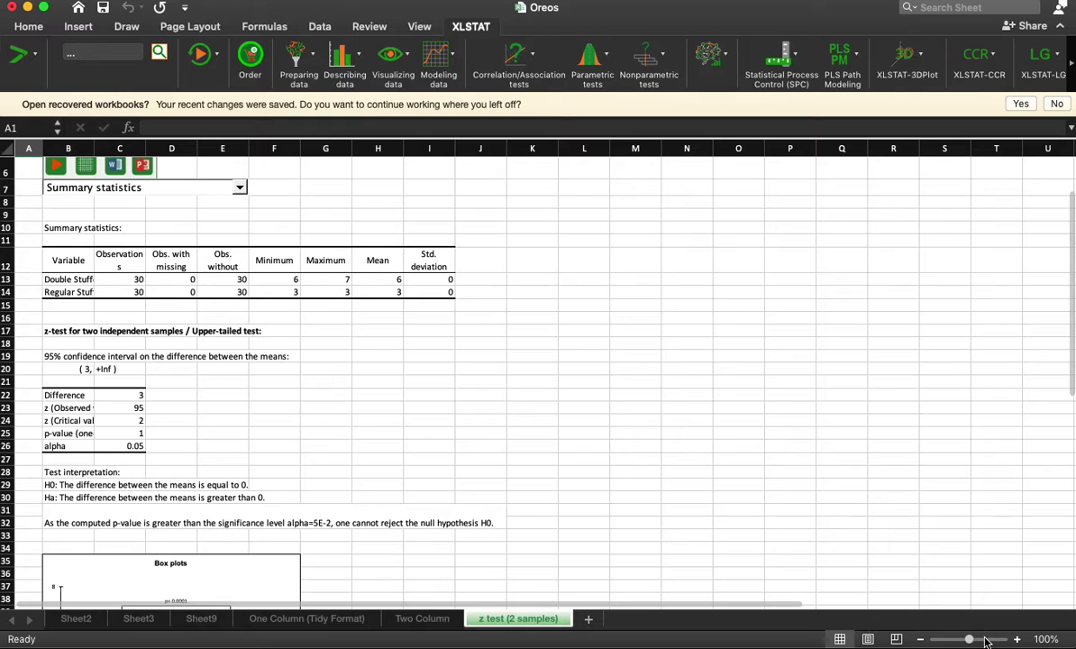
pyautogui.click(985, 639)
pyautogui.scroll(-1, 559, 523)
pyautogui.scroll(-1, 536, 497)
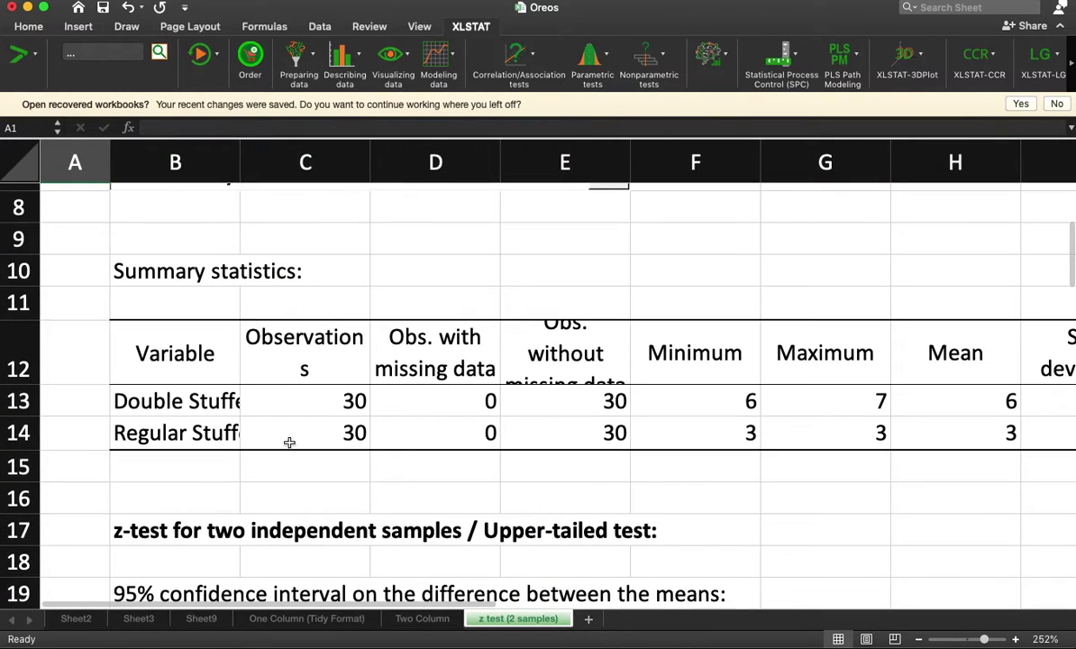
pyautogui.moveTo(187, 411); pyautogui.dragTo(1062, 412)
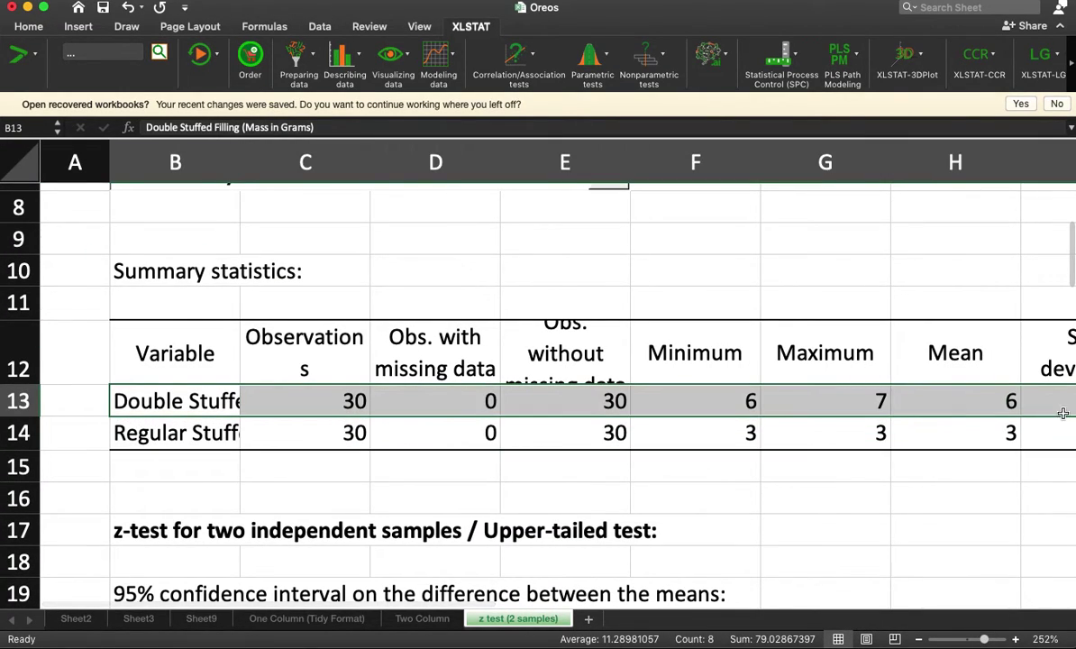
pyautogui.click(928, 402)
pyautogui.press('Right')
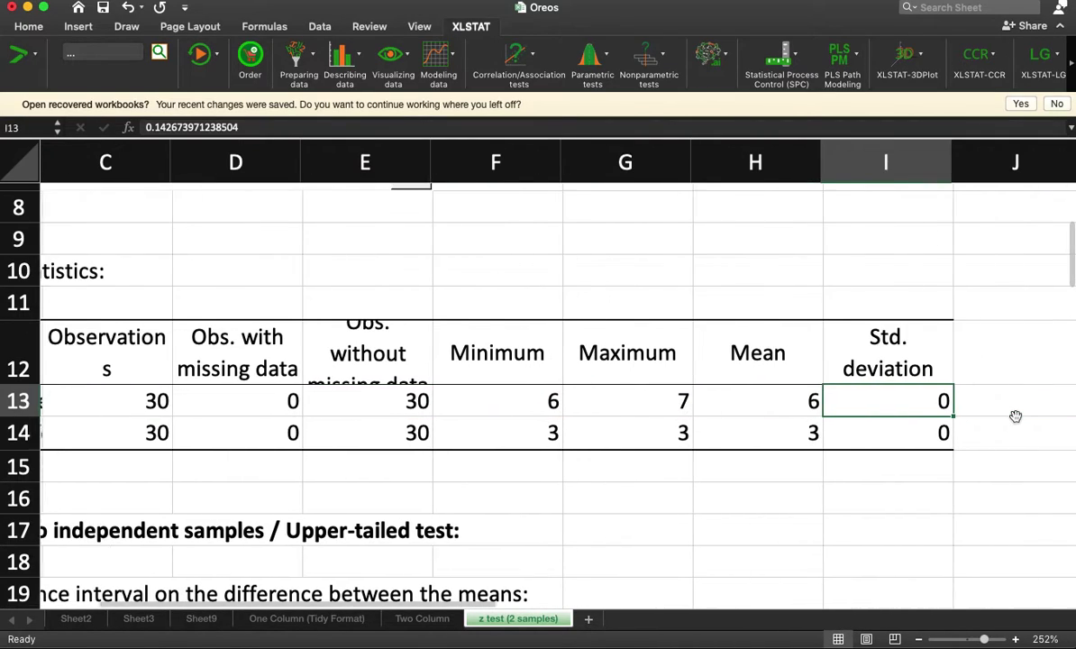
pyautogui.press('Left')
pyautogui.press('Right')
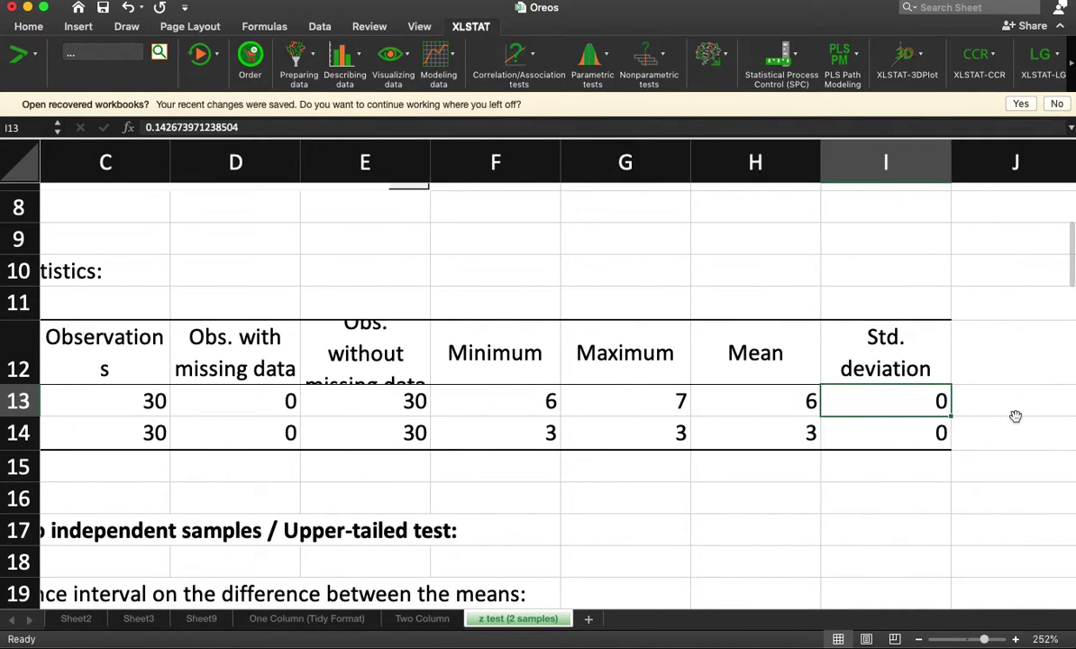
pyautogui.press('Down')
pyautogui.press('Left')
pyautogui.press('Left')
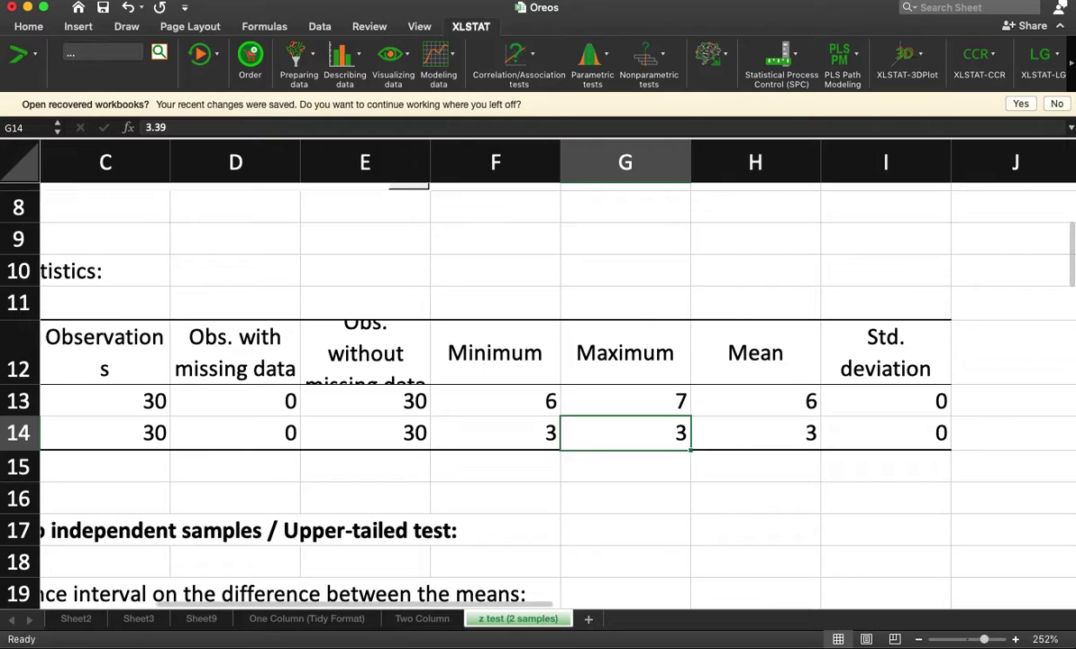
pyautogui.hscroll(-5, 297, 531)
pyautogui.scroll(1, 298, 532)
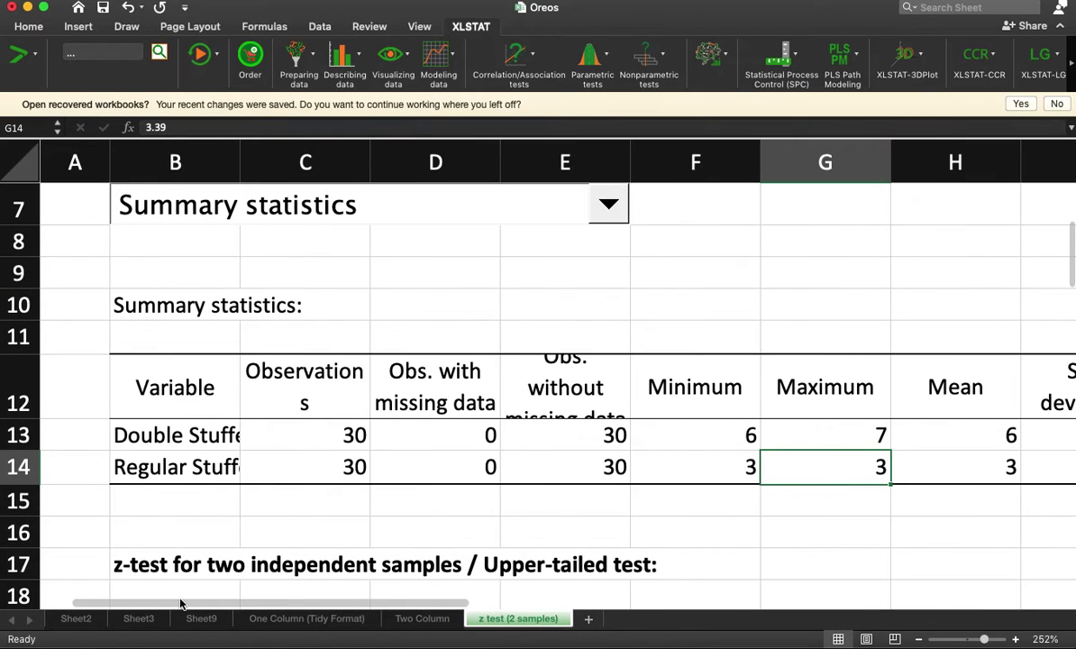
# Review the z-test's observed z value, one-tailed p-value and test interpretation
pyautogui.scroll(-5, 334, 458)
pyautogui.scroll(-8, 334, 458)
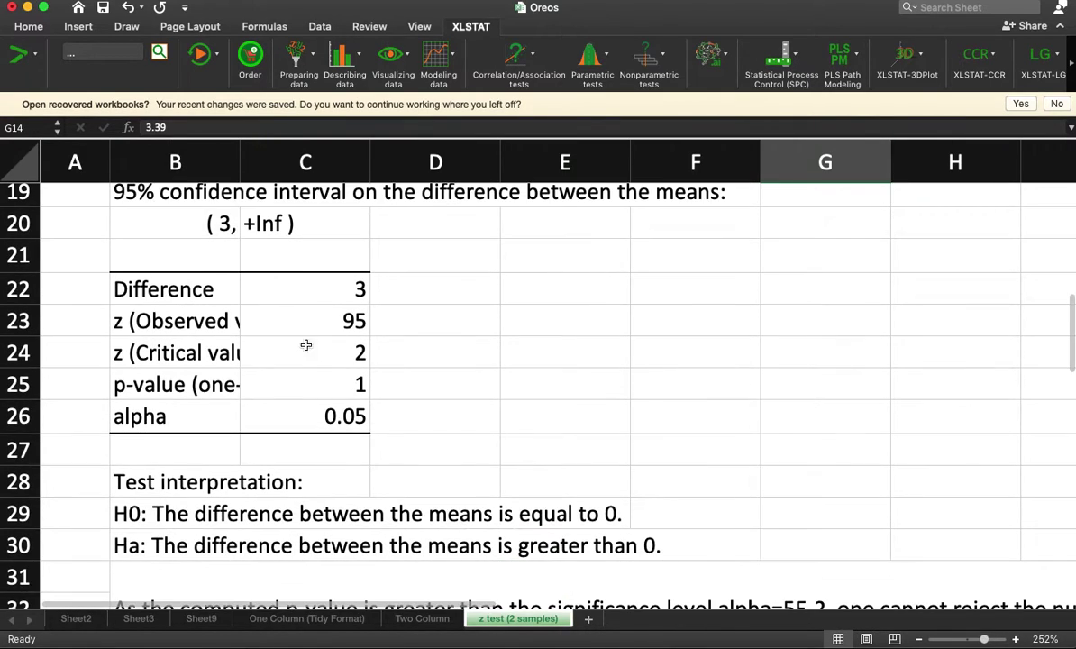
pyautogui.click(323, 327)
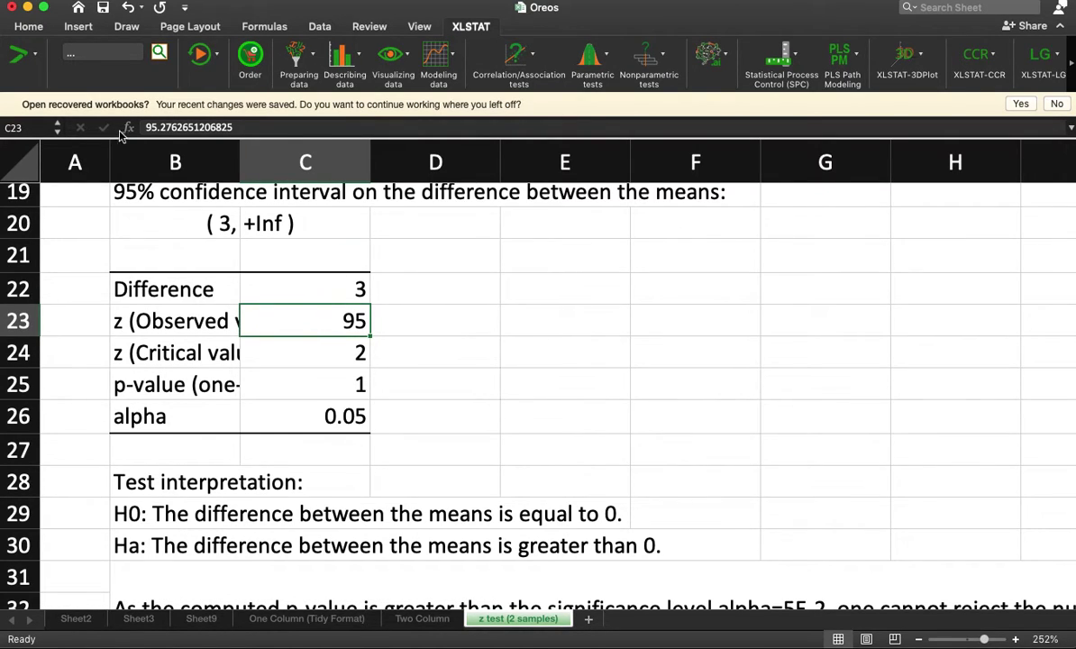
pyautogui.scroll(-1, 320, 382)
pyautogui.scroll(-1, 317, 378)
pyautogui.click(315, 351)
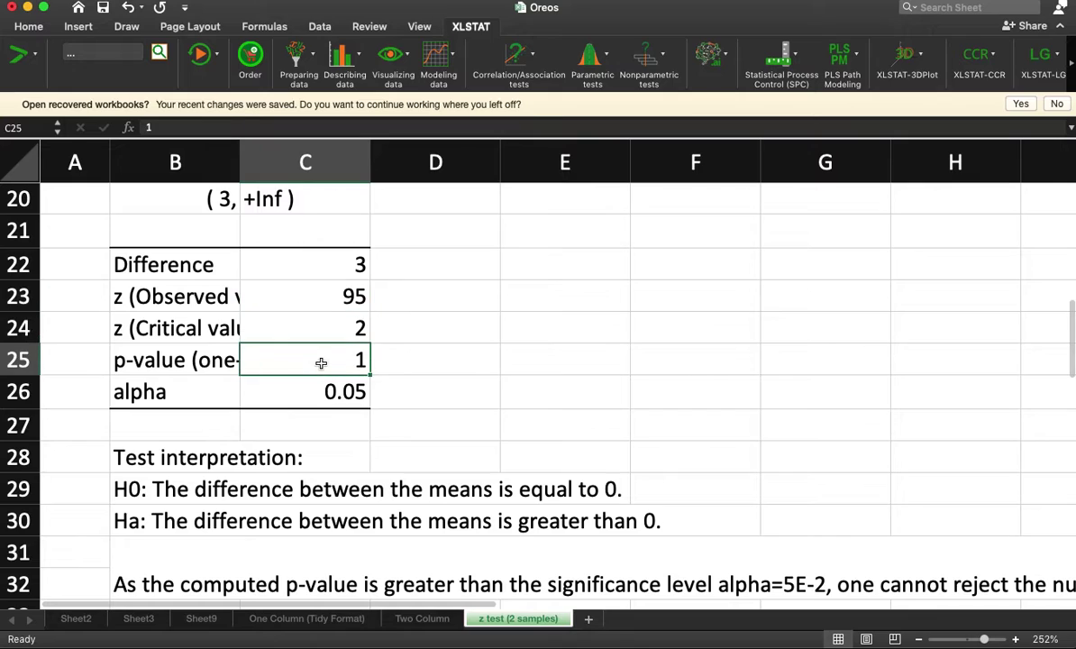
pyautogui.scroll(-2, 329, 405)
pyautogui.scroll(-1, 331, 393)
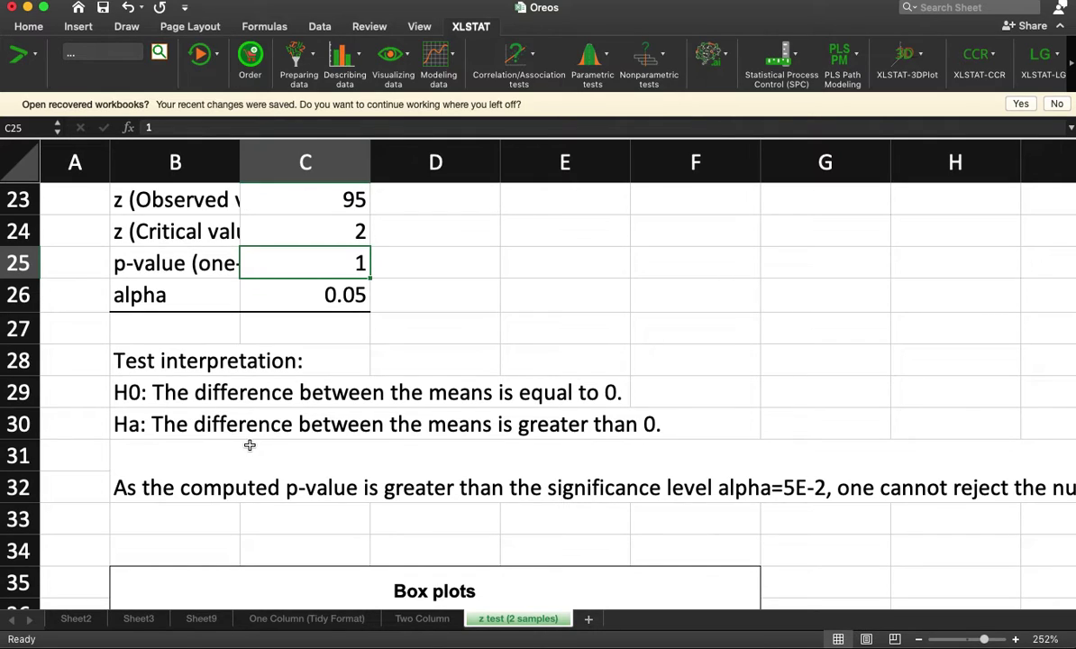
# Read the full interpretation of the upper-tailed z-test and inspect the box plots of both filling types
pyautogui.scroll(-1, 240, 496)
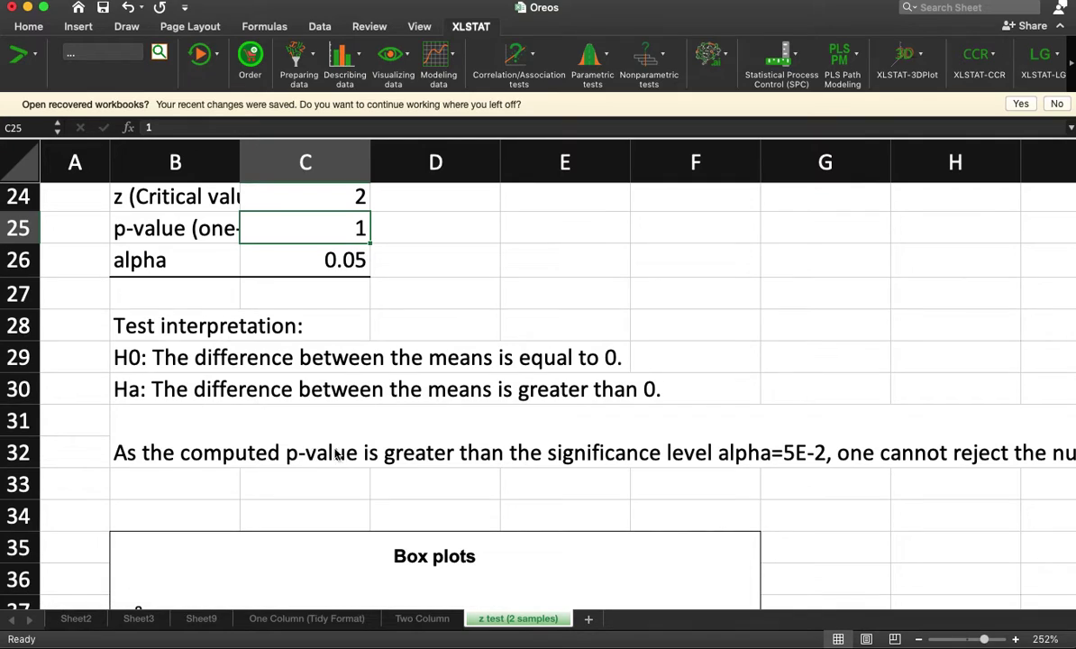
pyautogui.click(478, 458)
pyautogui.moveTo(506, 603)
pyautogui.mouseDown()
pyautogui.moveTo(647, 599)
pyautogui.moveTo(501, 600)
pyautogui.mouseUp()
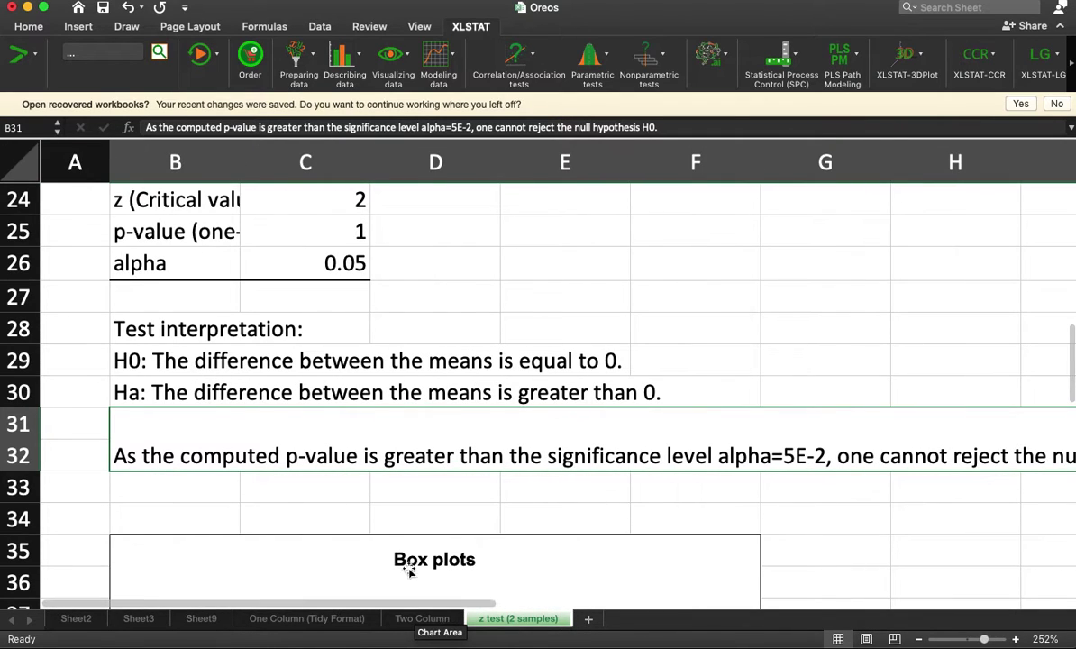
pyautogui.scroll(-10, 354, 480)
pyautogui.scroll(-2, 354, 481)
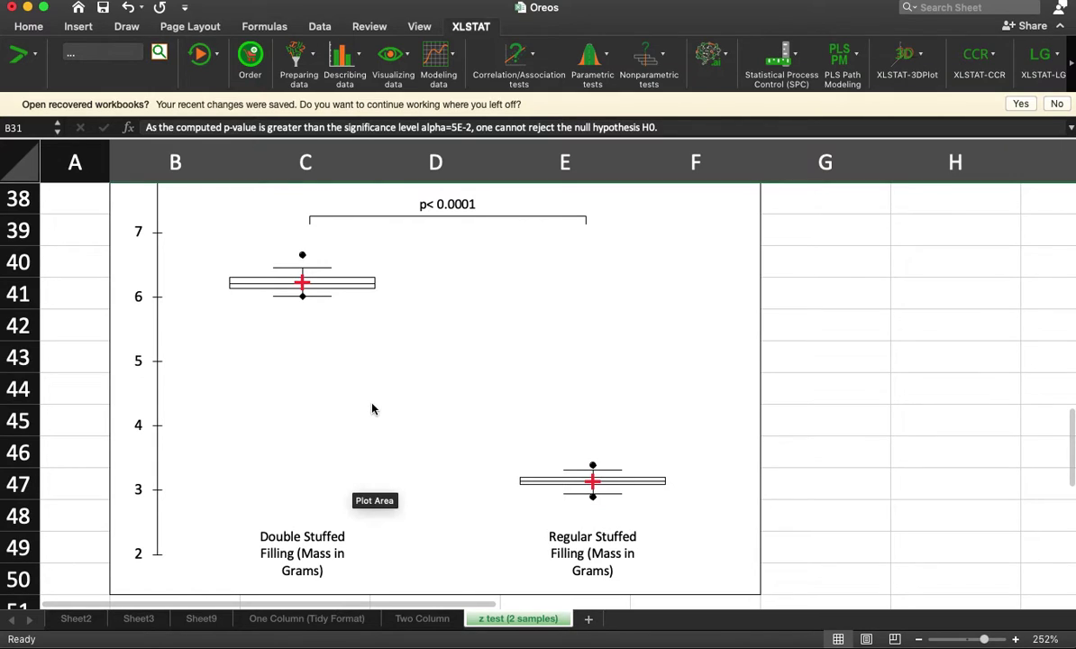
pyautogui.scroll(8, 372, 401)
pyautogui.scroll(20, 376, 387)
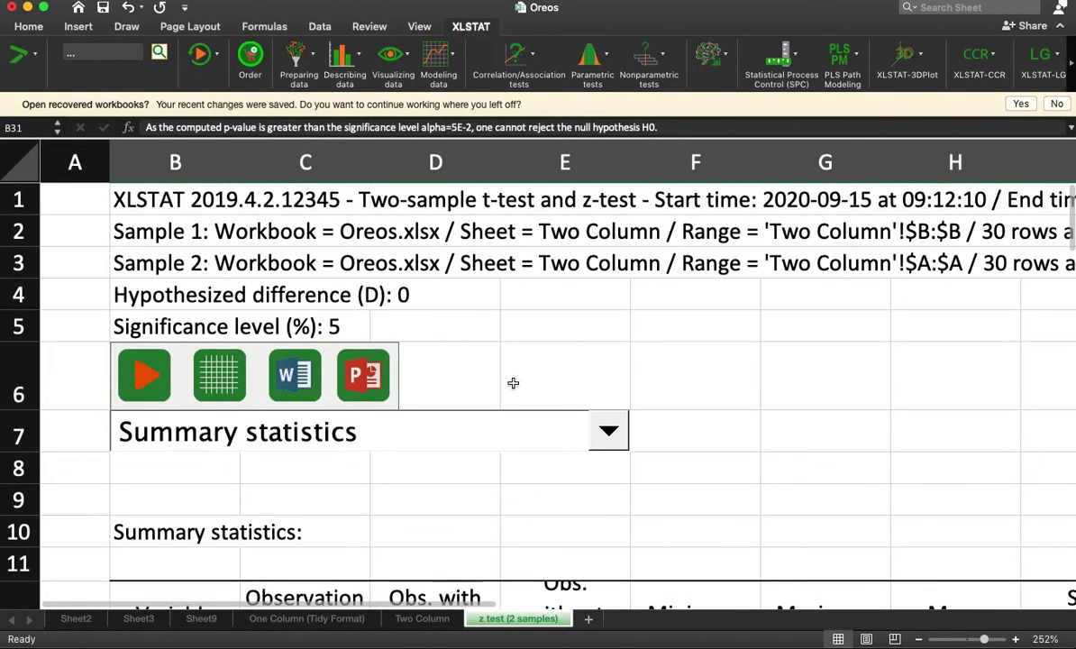
# Rerun the two-sample z-test on the same columns with the alternative hypothesis Mean 1 - Mean 2 < D
pyautogui.click(591, 58)
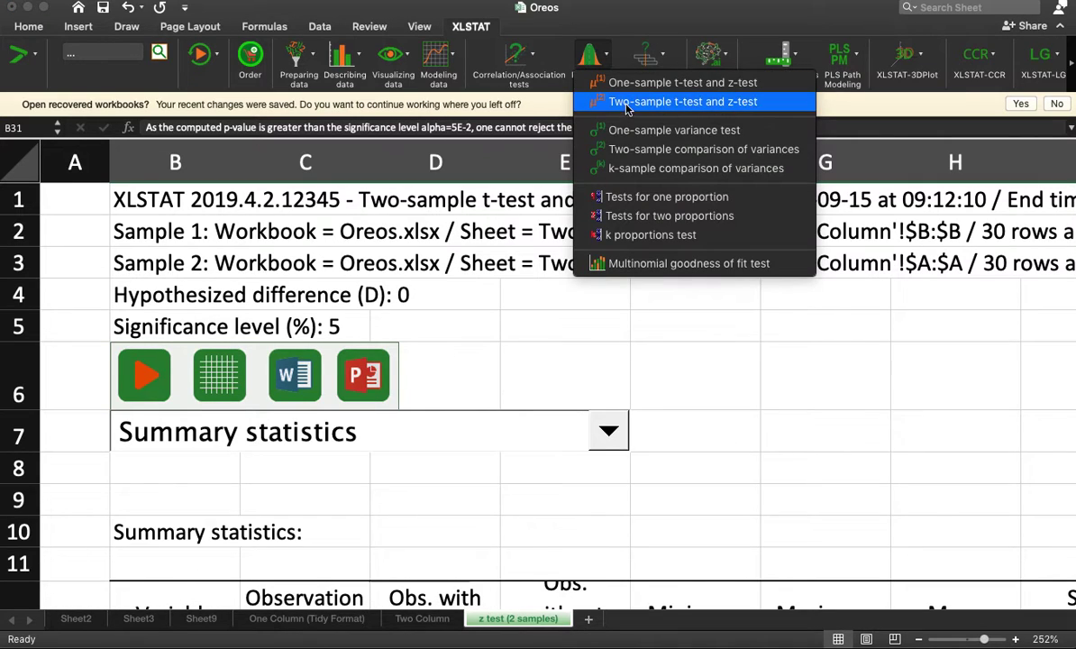
pyautogui.click(628, 102)
pyautogui.click(786, 225)
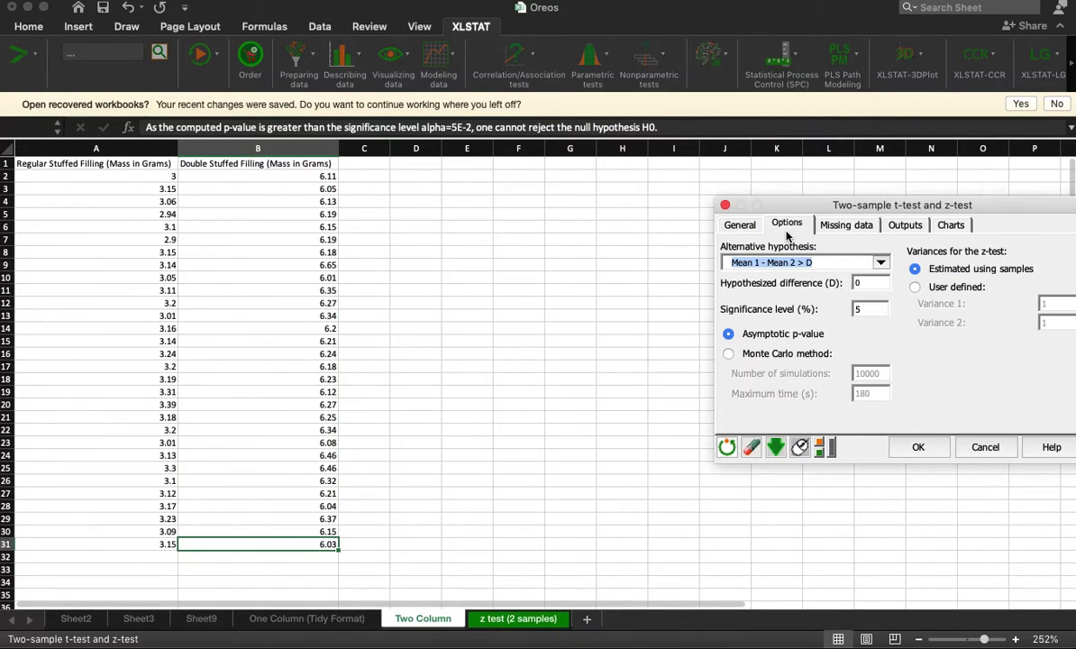
pyautogui.click(881, 264)
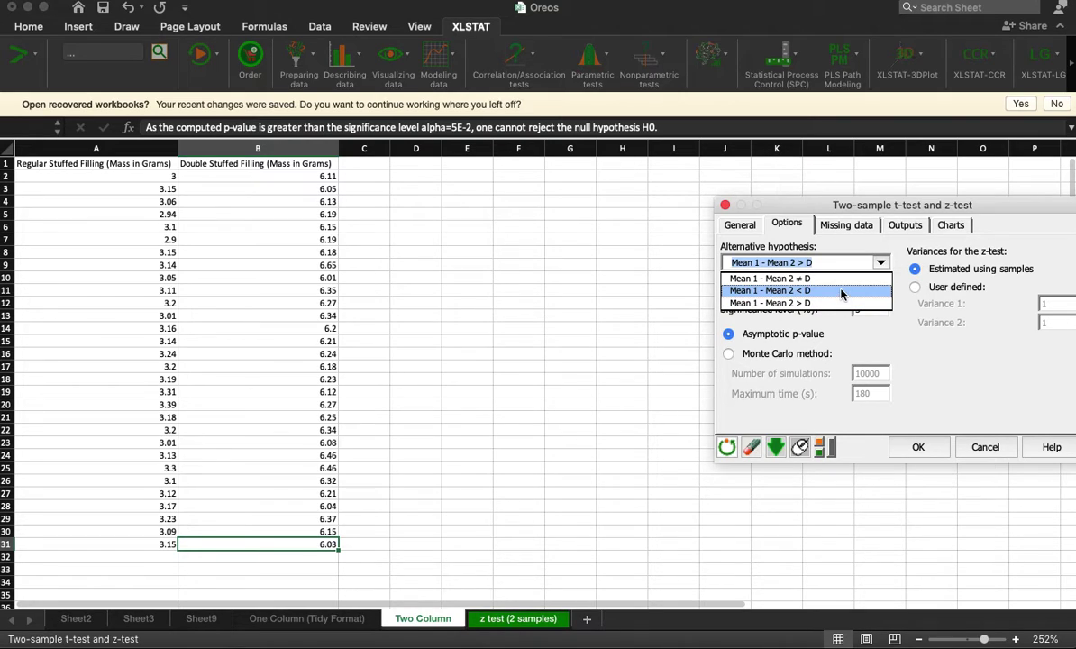
pyautogui.click(741, 226)
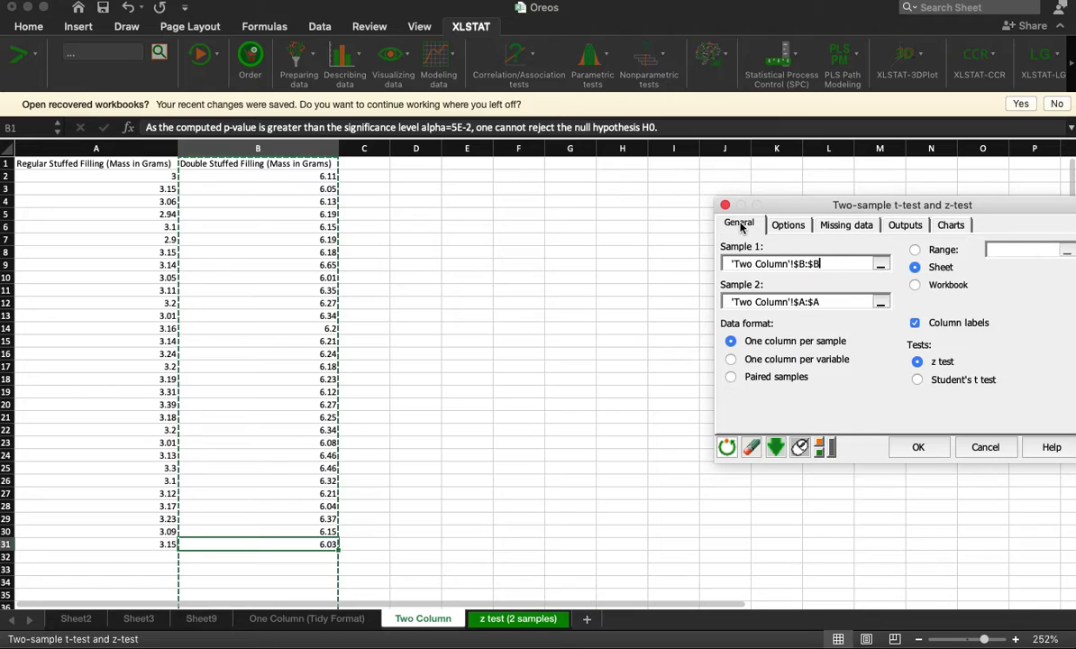
pyautogui.click(780, 225)
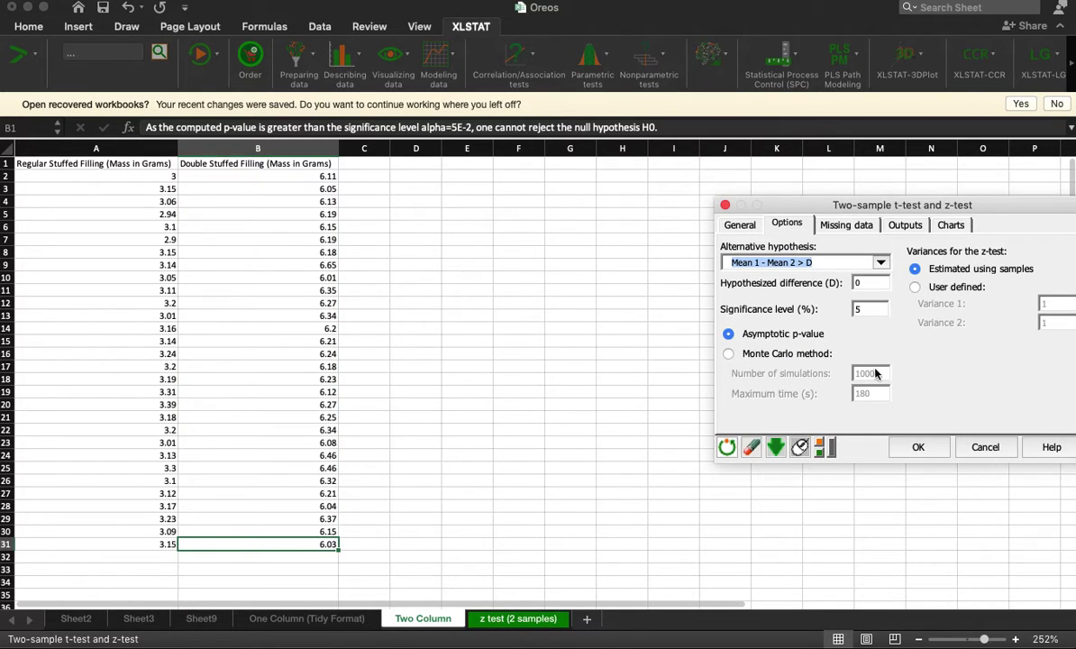
pyautogui.click(865, 265)
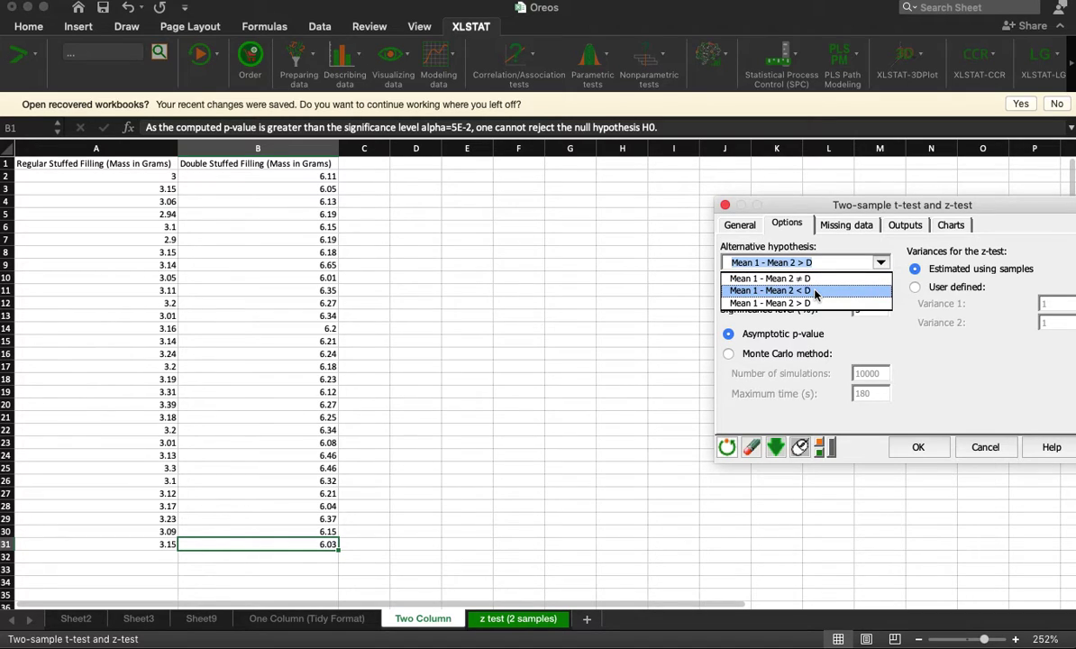
pyautogui.click(815, 291)
pyautogui.click(919, 445)
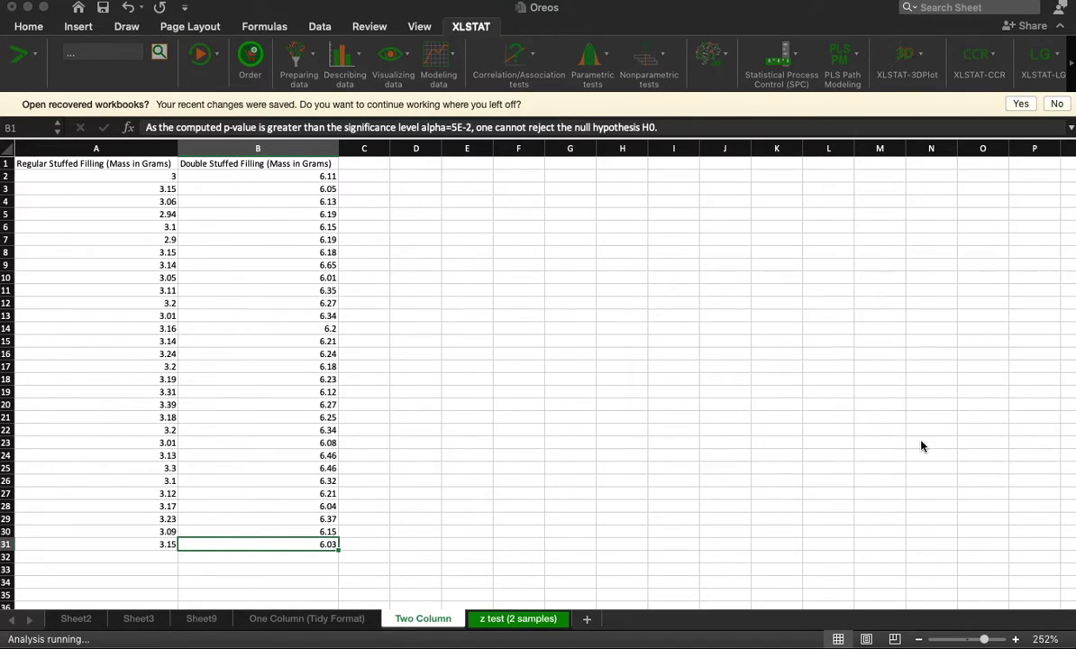
pyautogui.click(879, 407)
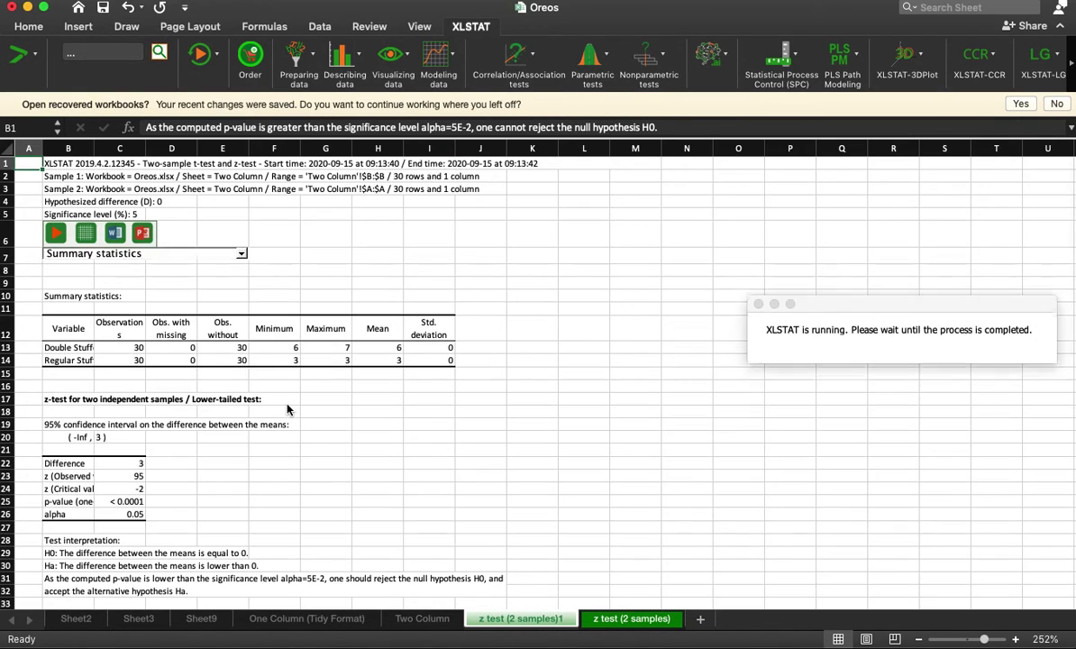
# Examine the lower-tailed z-test's interpretation, summary statistics and box plots
pyautogui.click(151, 512)
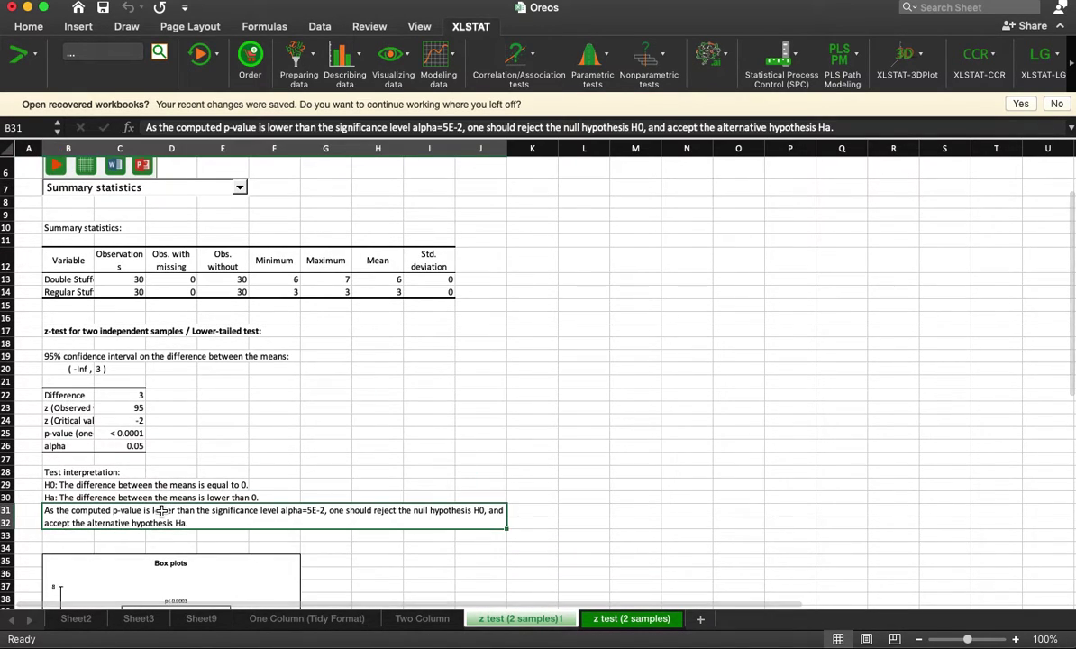
pyautogui.scroll(-5, 148, 468)
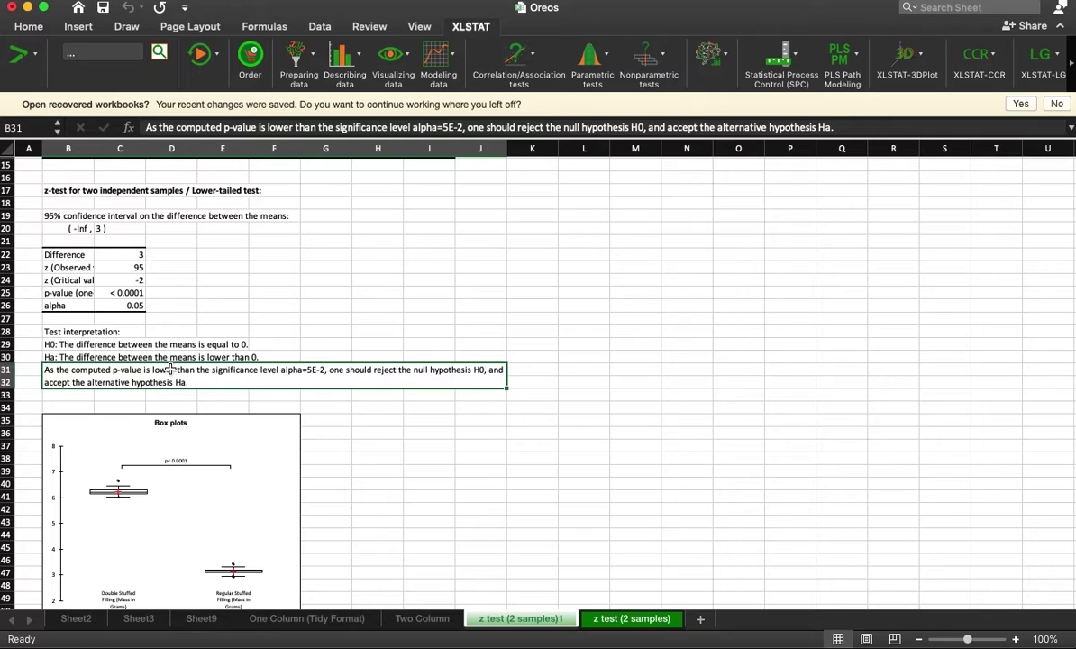
pyautogui.scroll(-2, 36, 597)
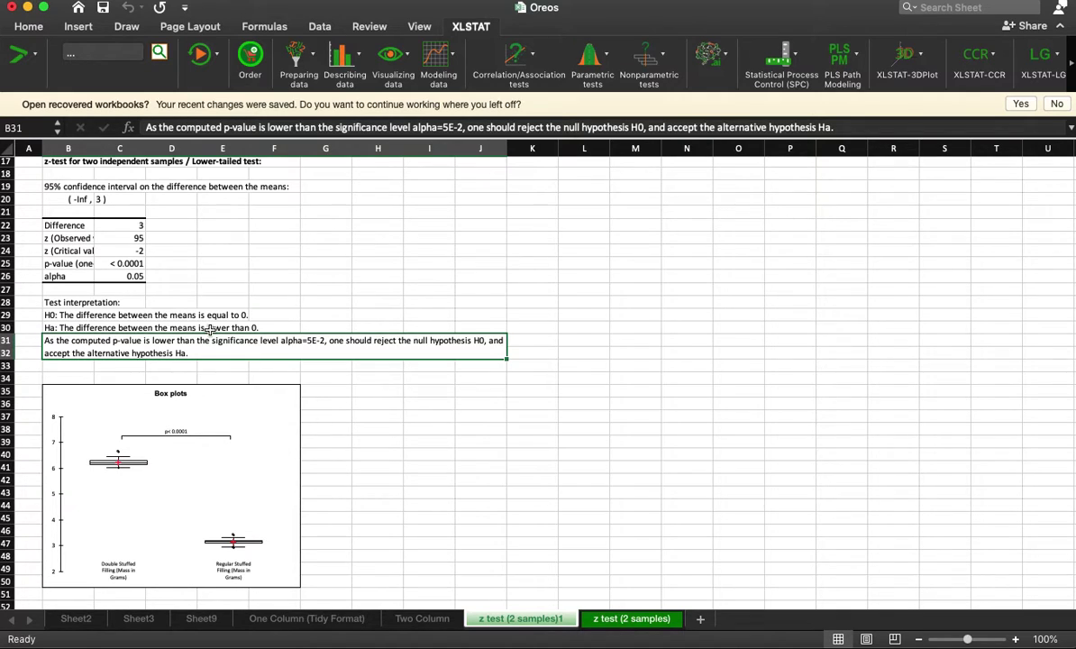
pyautogui.scroll(5, 259, 404)
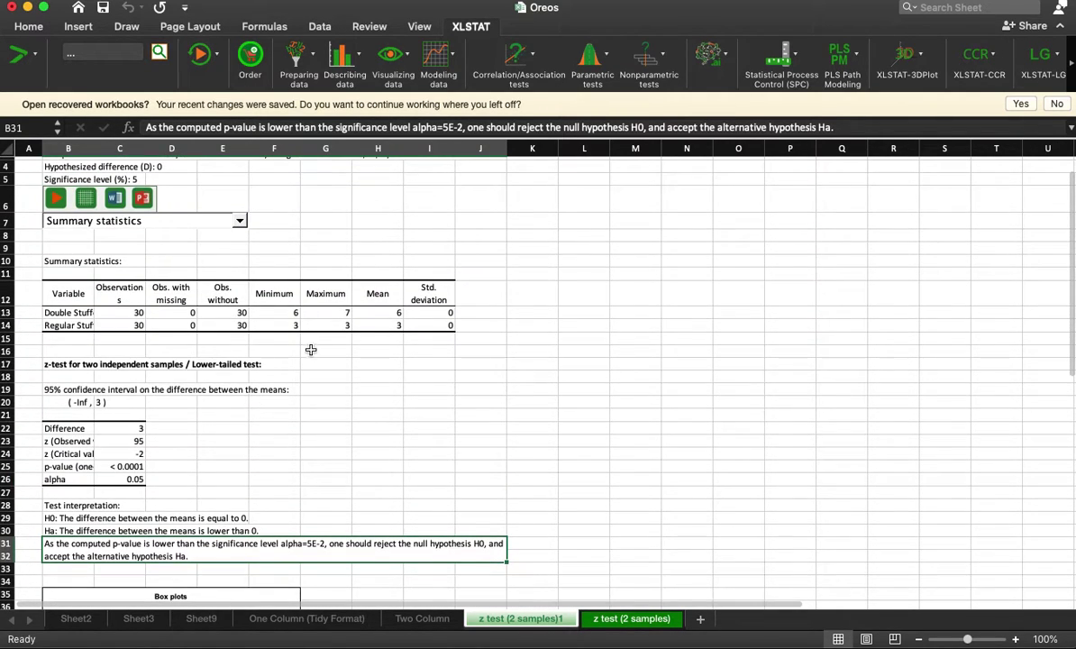
pyautogui.scroll(-5, 210, 410)
pyautogui.scroll(-5, 209, 481)
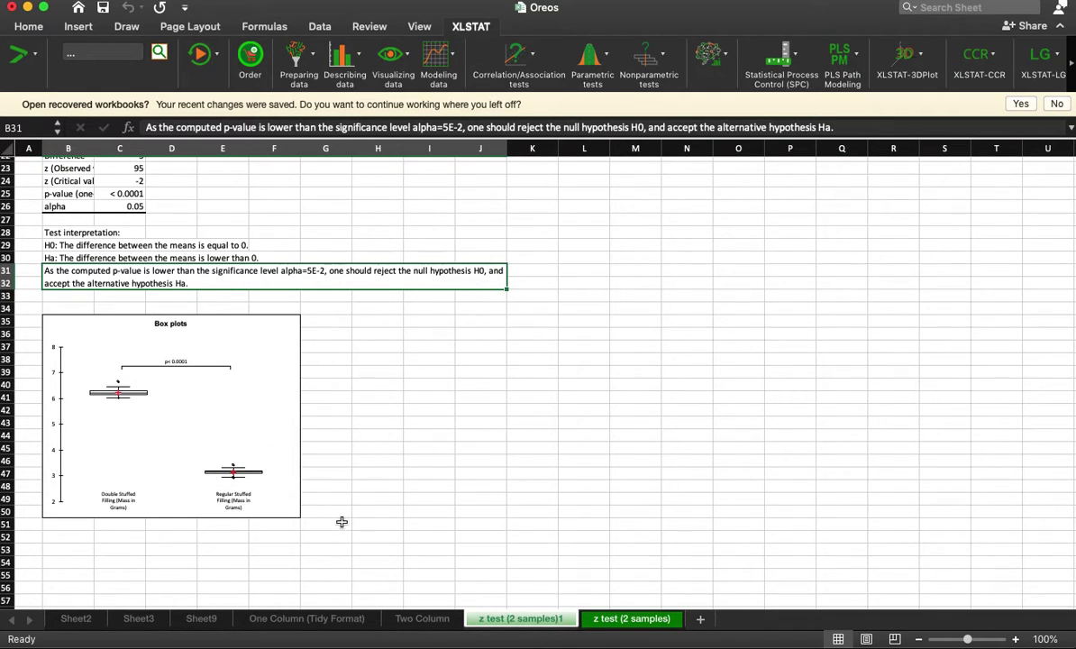
# Add the header "2x regular" in cell C1 of the Two Column sheet
pyautogui.click(422, 618)
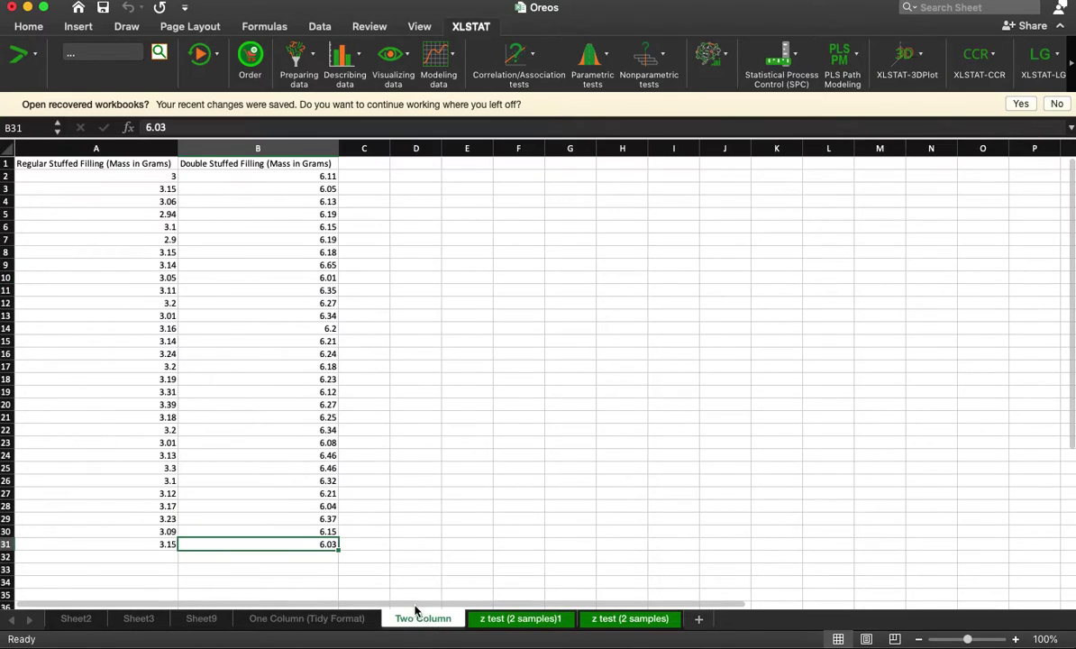
pyautogui.click(353, 164)
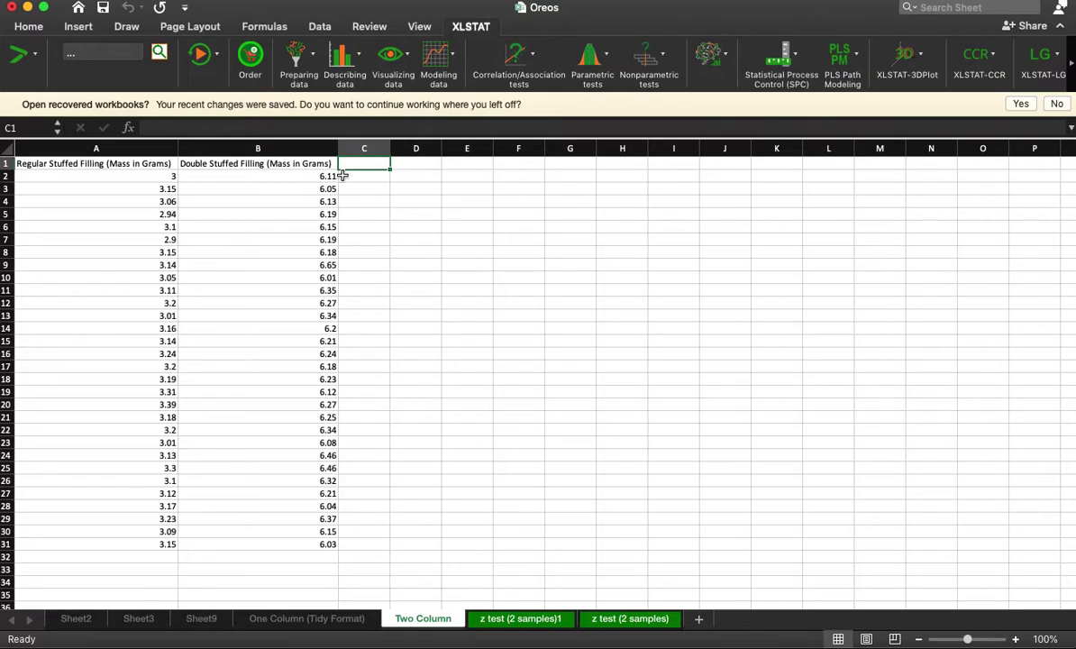
pyautogui.write('2x regular')
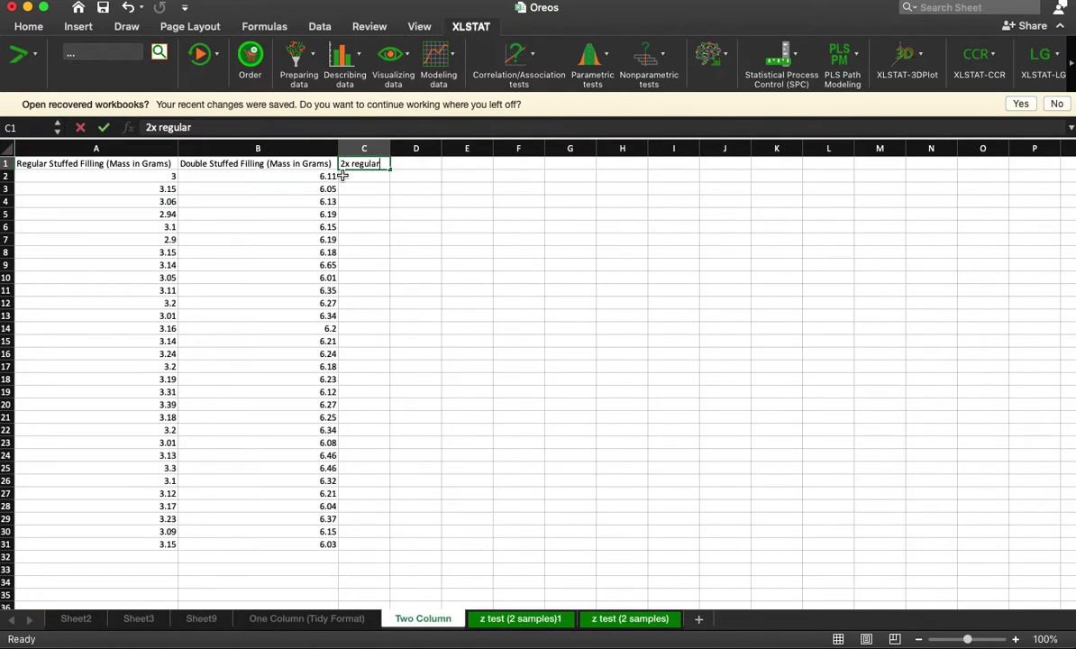
pyautogui.press('Return')
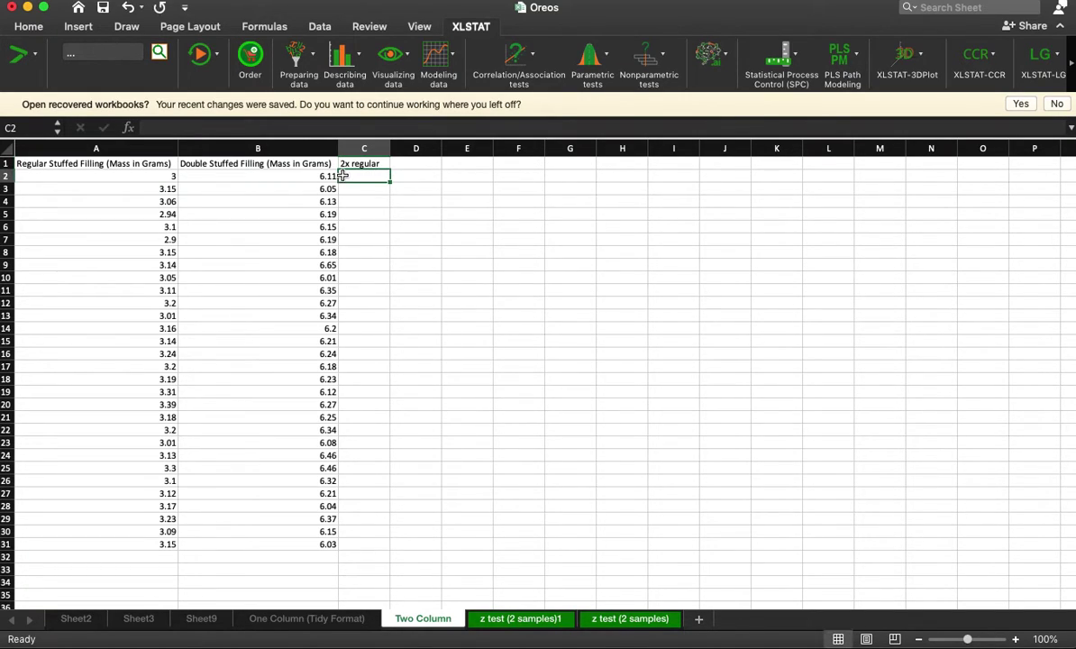
# Enter =A2*2 in C2 and fill the formula down to C31 to double every regular filling mass
pyautogui.write('=')
pyautogui.click(144, 174)
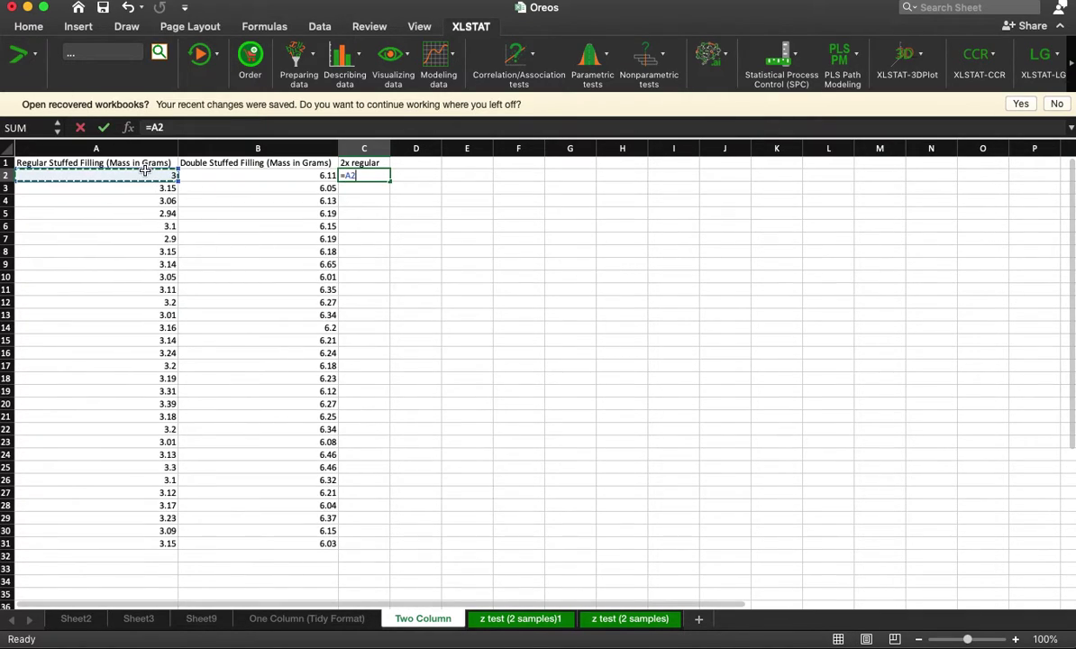
pyautogui.write('*')
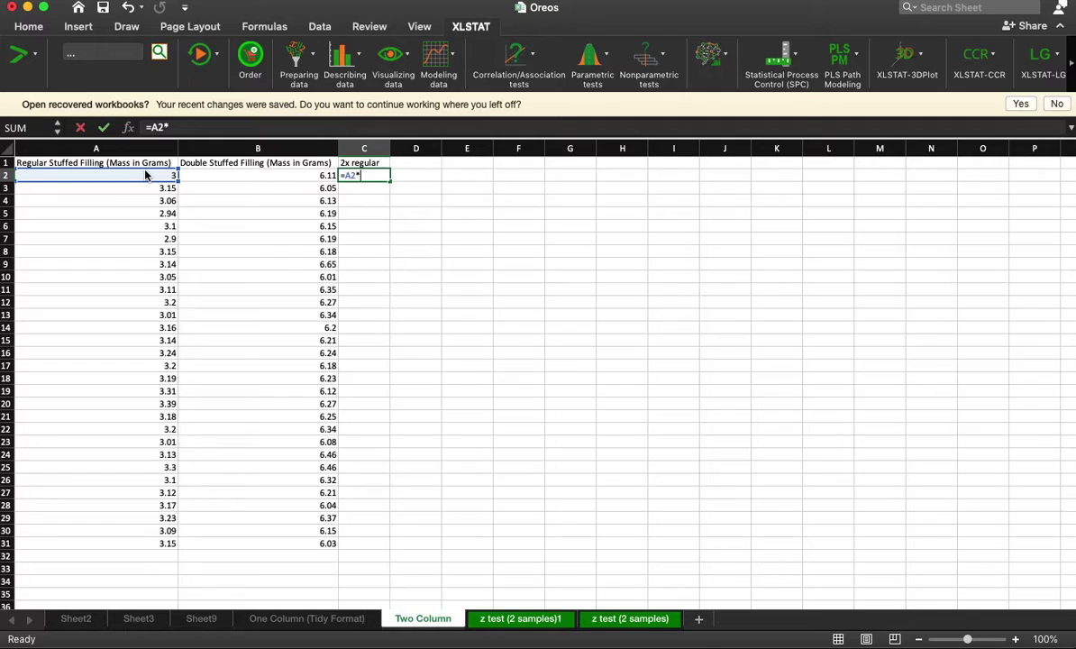
pyautogui.write('2')
pyautogui.press('Return')
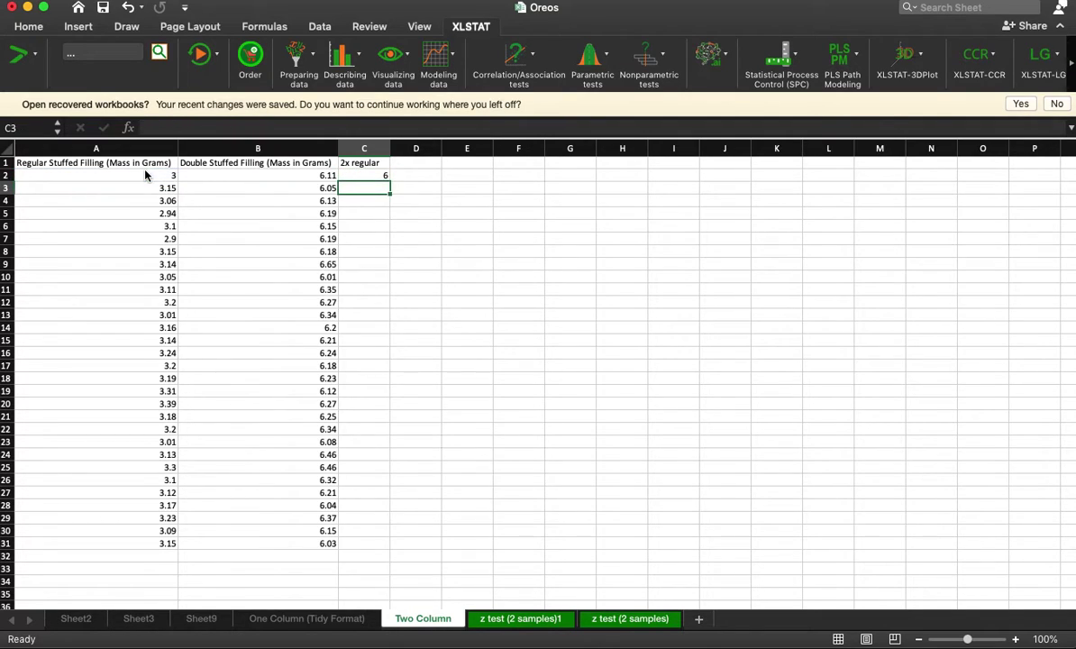
pyautogui.click(383, 175)
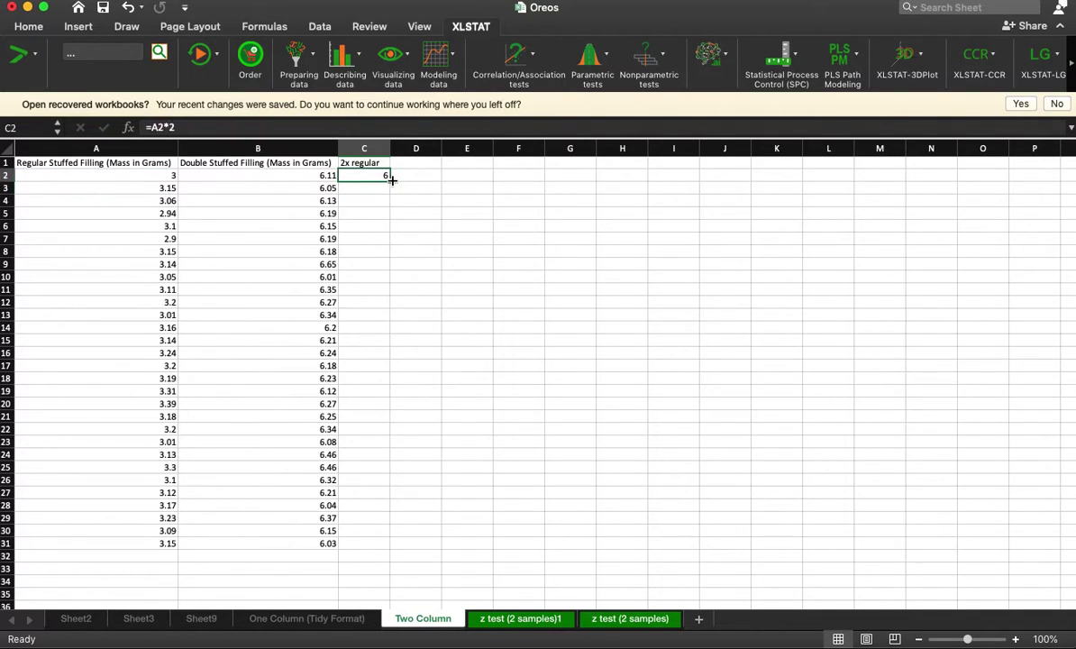
pyautogui.doubleClick(390, 181)
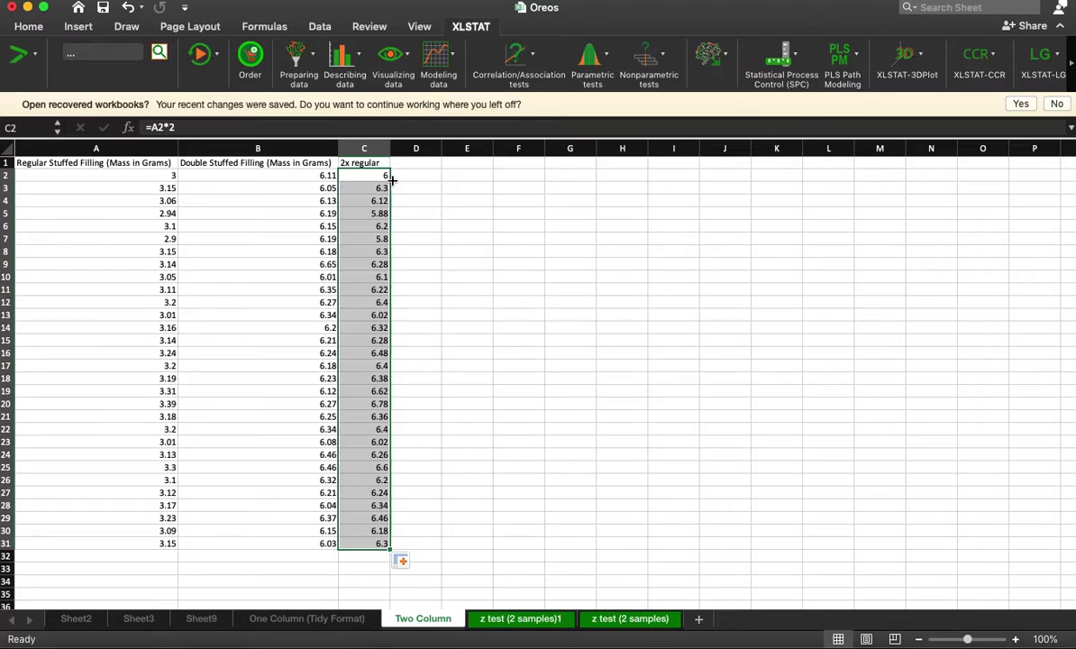
pyautogui.click(412, 321)
# Compare the double stuffed masses with the doubled regular masses in the first few rows
pyautogui.click(307, 190)
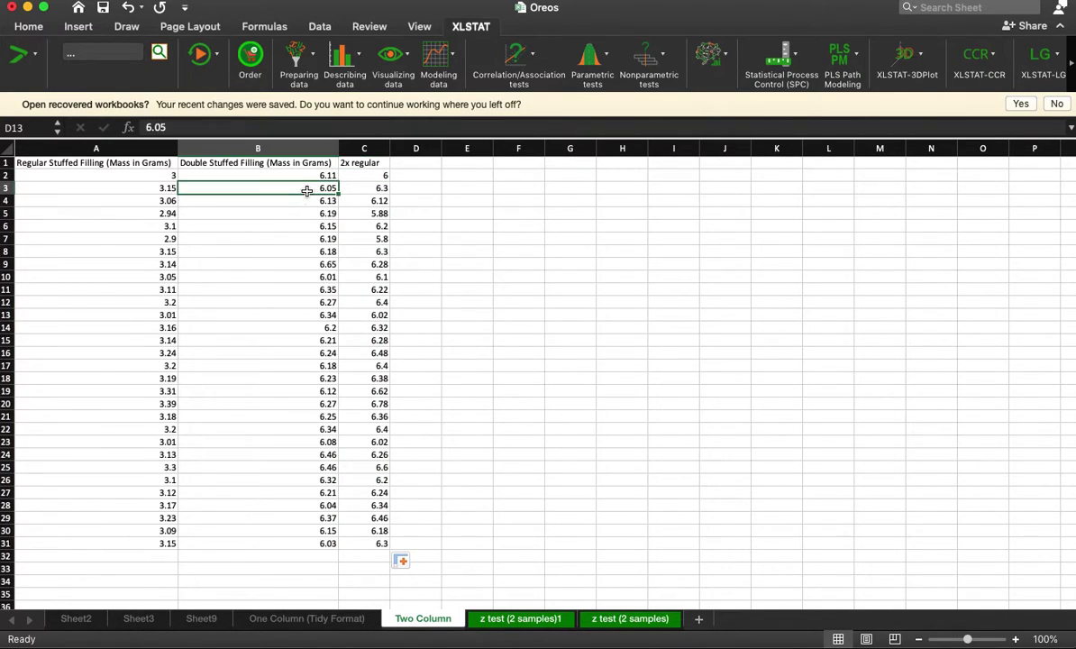
pyautogui.click(286, 173)
pyautogui.click(371, 187)
pyautogui.click(315, 200)
pyautogui.click(348, 208)
pyautogui.click(320, 214)
pyautogui.click(314, 228)
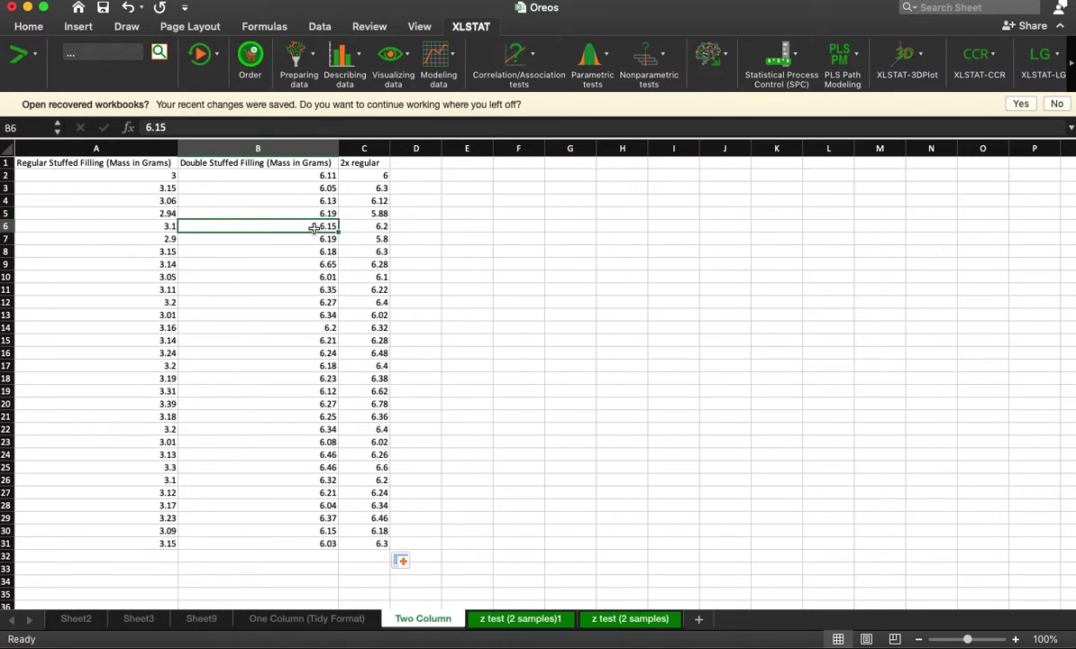
pyautogui.click(356, 214)
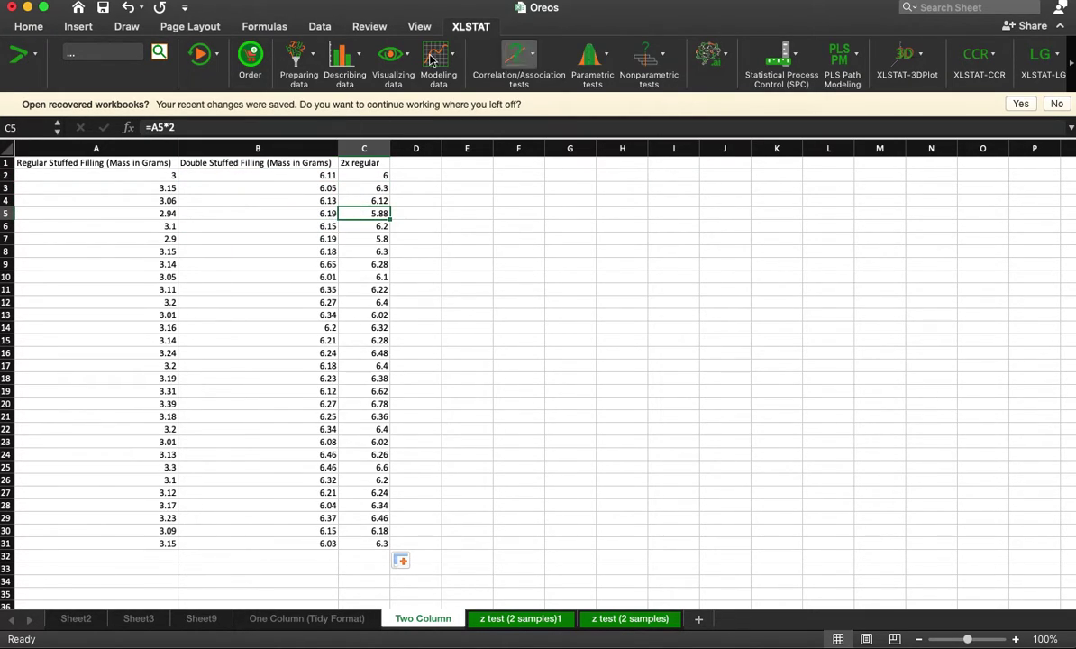
# Start another two-sample t-test and z-test, keeping column B as Sample 1 and setting column C as Sample 2
pyautogui.click(606, 58)
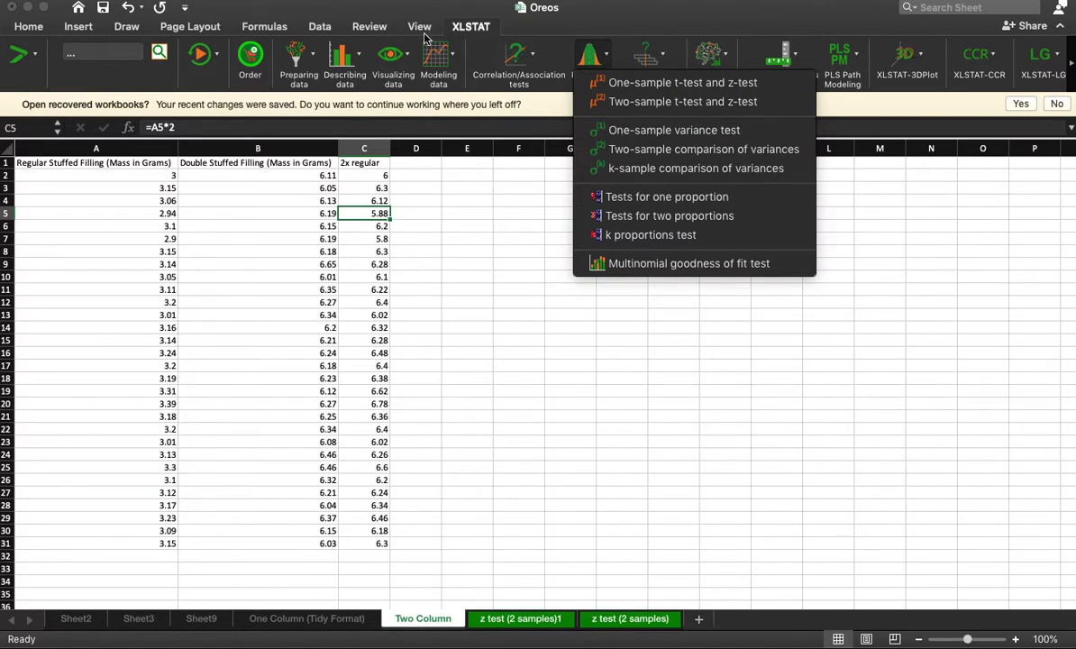
pyautogui.click(654, 102)
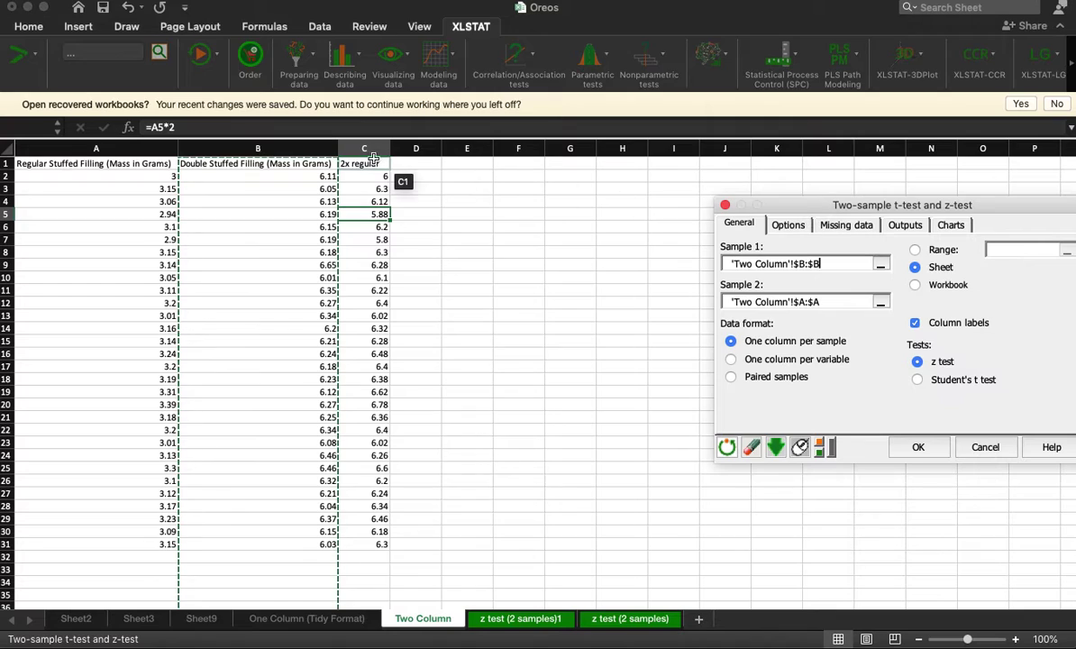
pyautogui.click(769, 303)
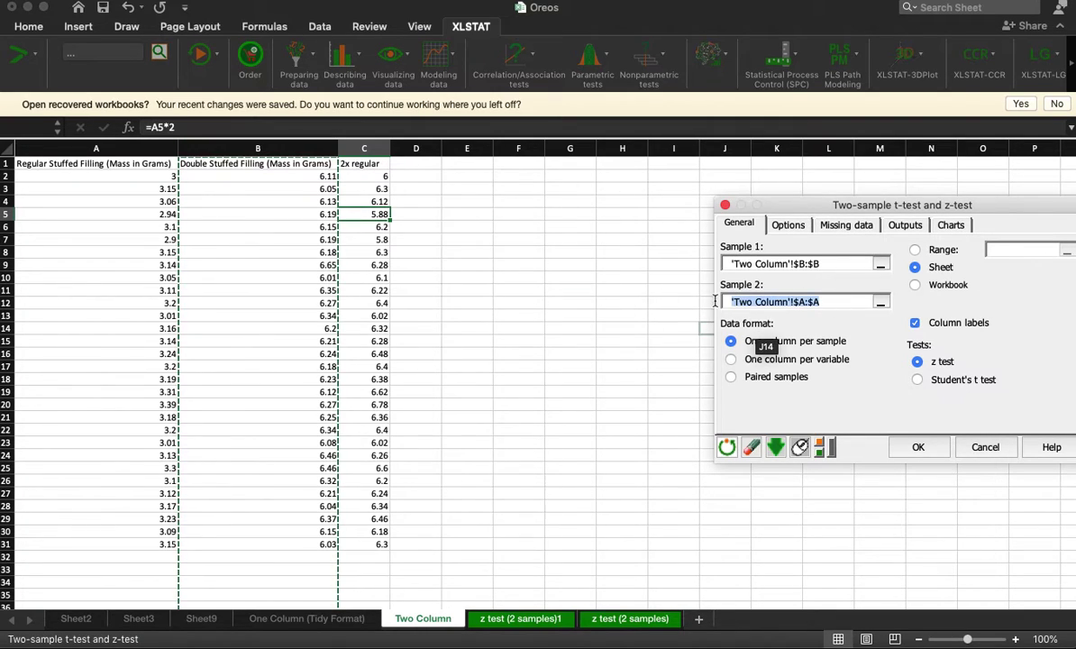
pyautogui.press('BackSpace')
pyautogui.click(372, 150)
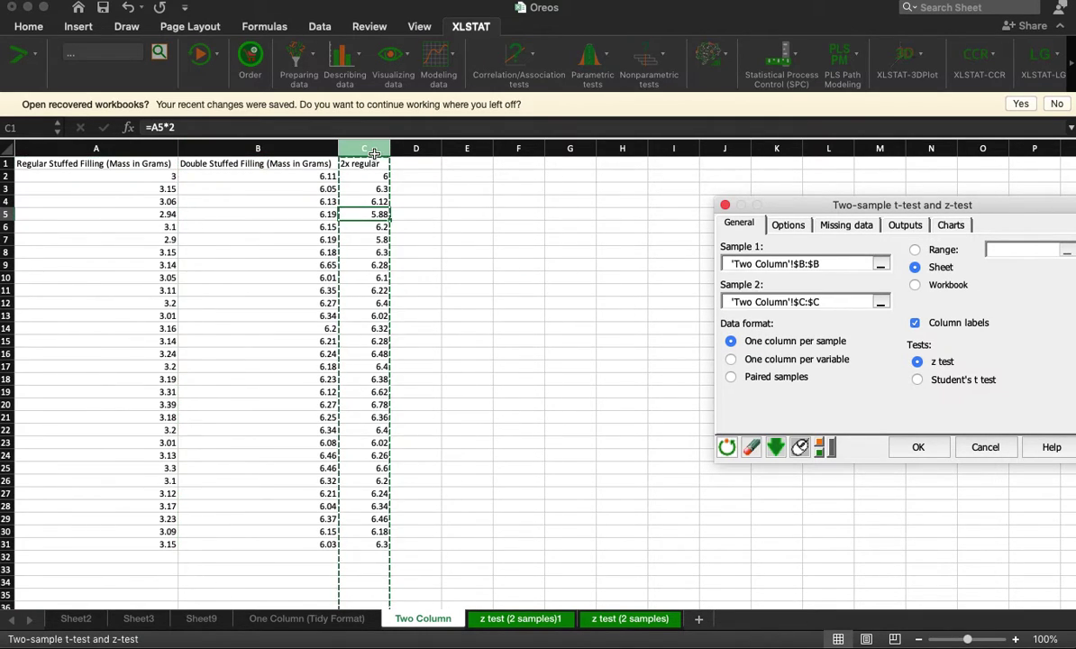
# Set the test's alternative hypothesis to Mean 1 - Mean 2 ≠ D
pyautogui.click(786, 225)
pyautogui.click(827, 262)
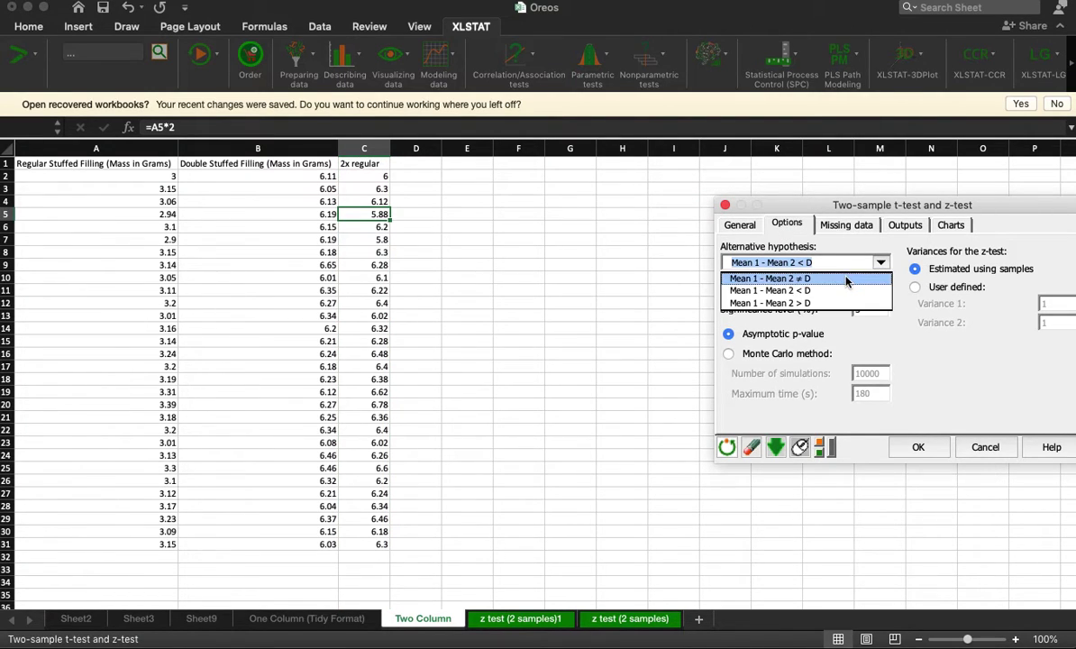
pyautogui.click(811, 272)
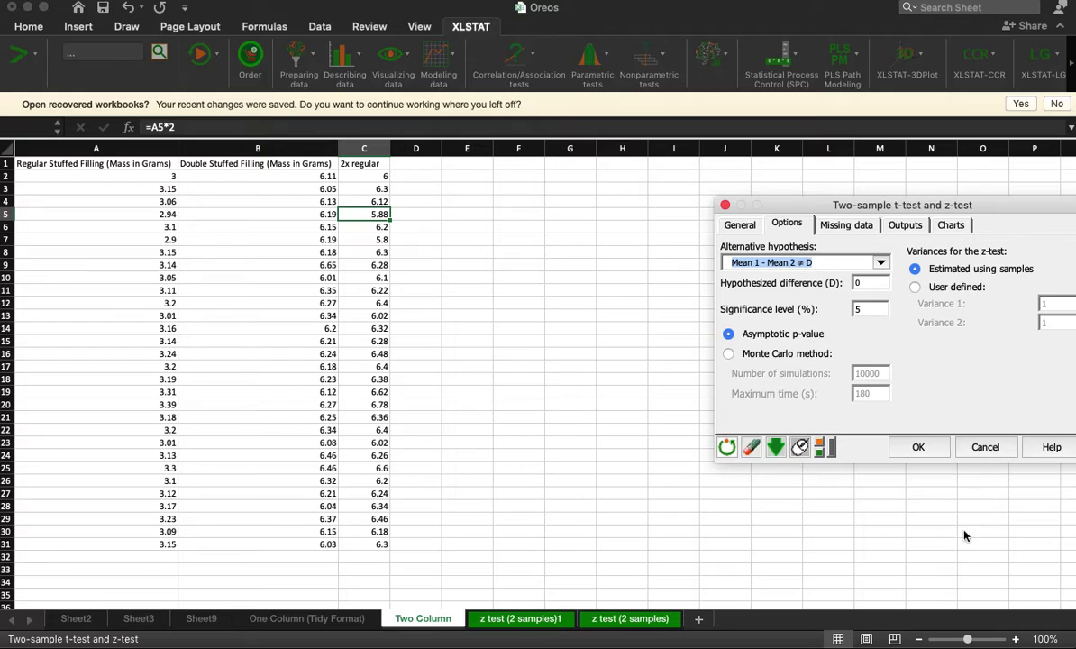
# Run the z-test with the listed selections and inspect the observed and critical z values in the results
pyautogui.click(925, 447)
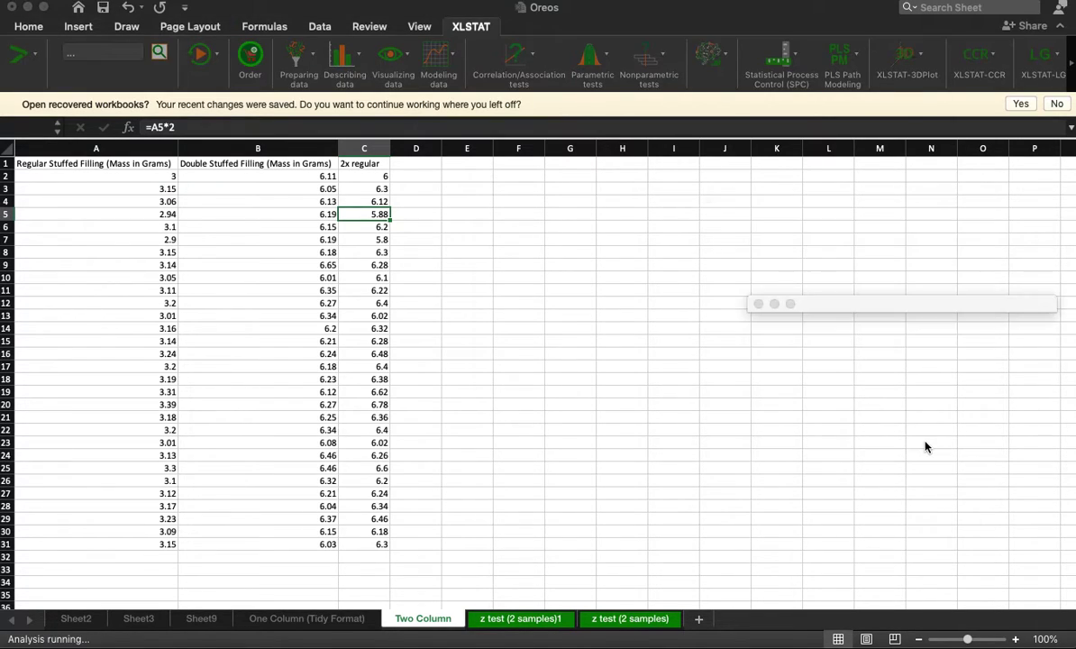
pyautogui.click(880, 408)
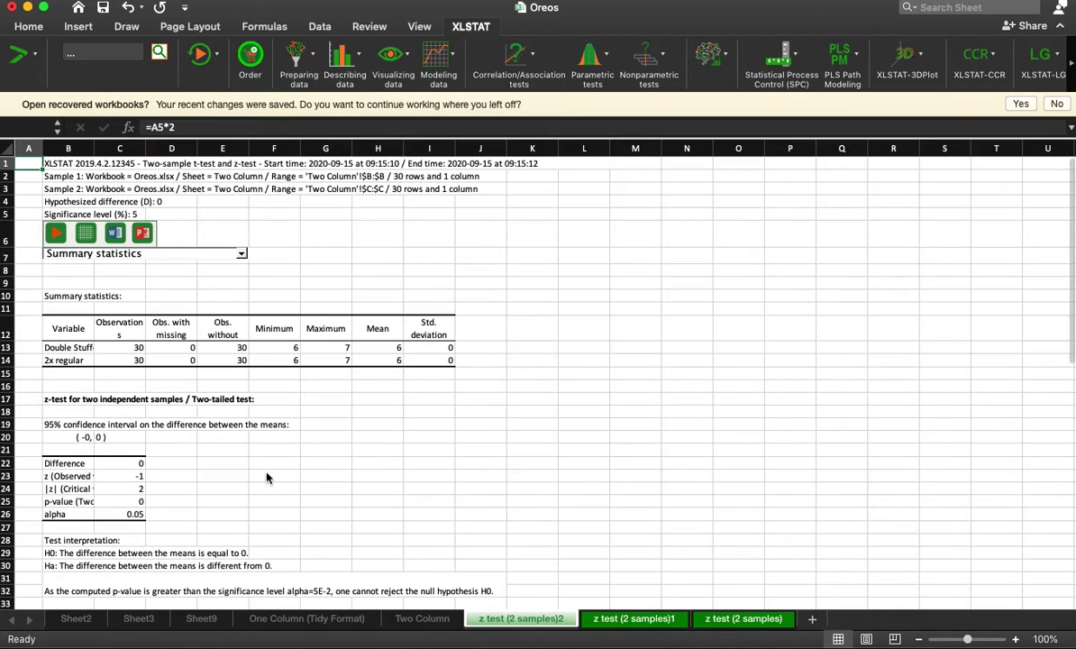
pyautogui.click(135, 469)
pyautogui.moveTo(135, 469); pyautogui.dragTo(137, 482)
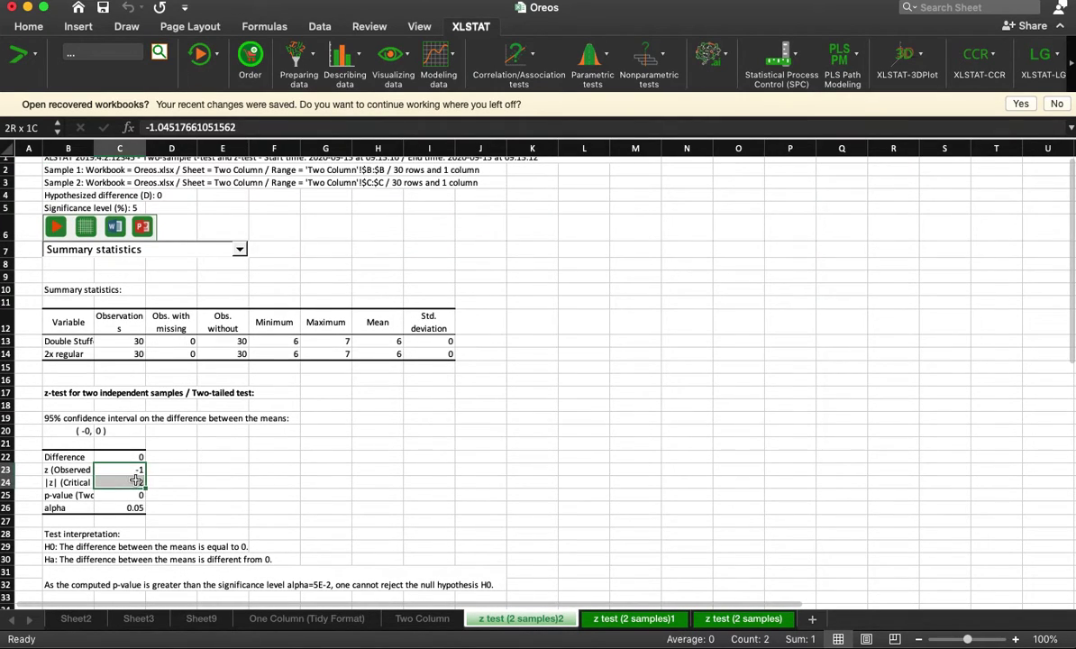
pyautogui.click(137, 470)
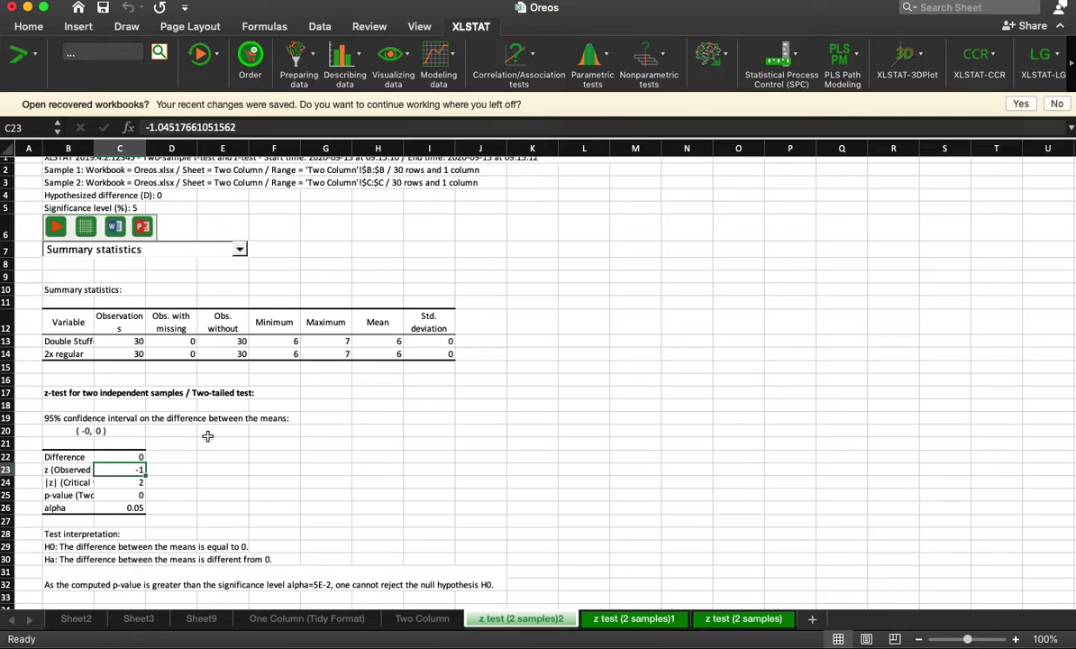
pyautogui.scroll(-4, 127, 414)
pyautogui.click(116, 419)
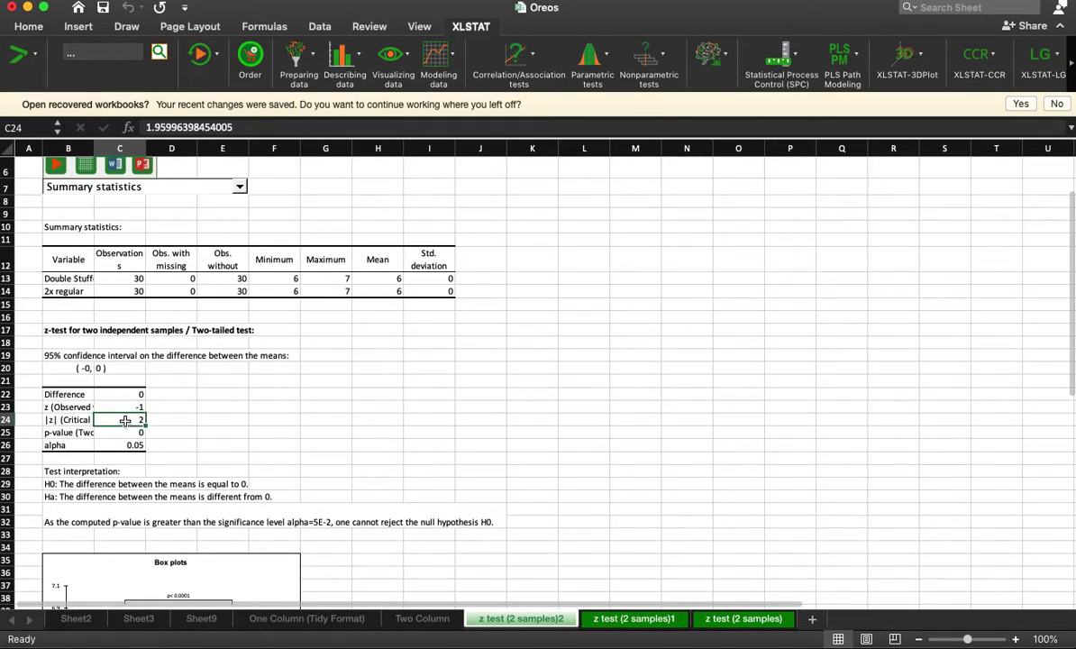
# Compare the double stuffed and 2x regular box plots and recheck the observed z value
pyautogui.scroll(-6, 180, 451)
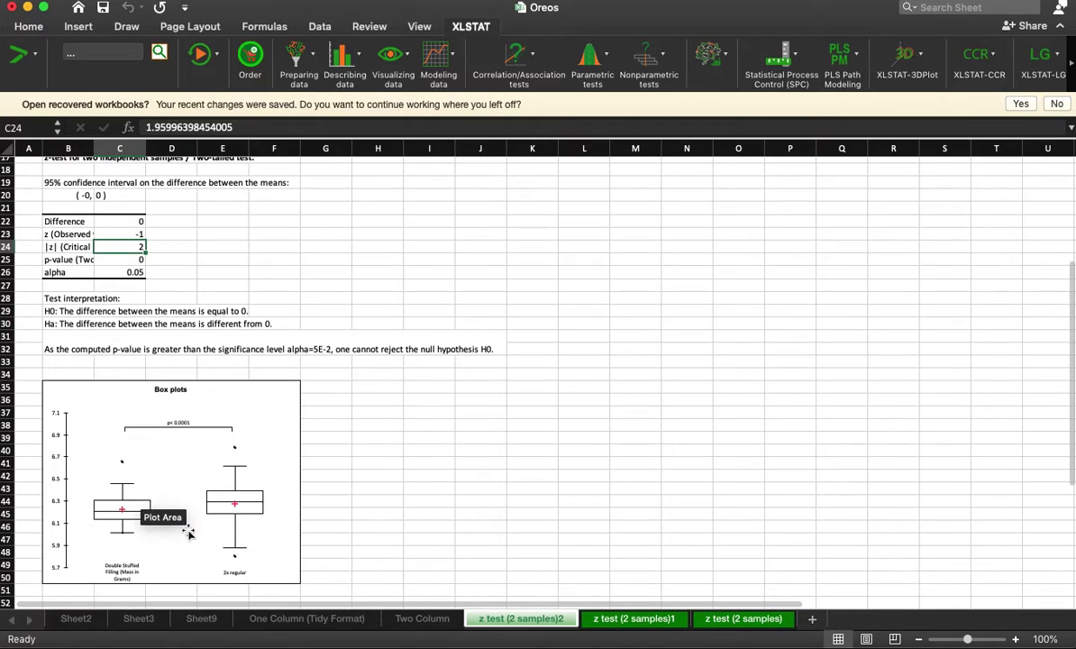
pyautogui.scroll(-1, 153, 494)
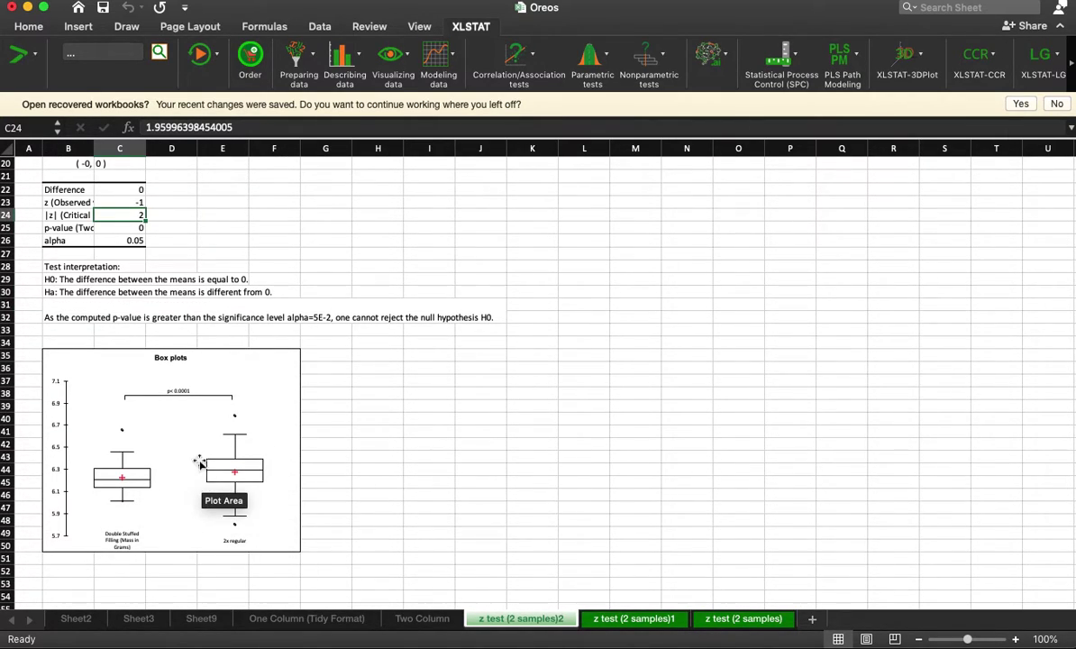
pyautogui.click(120, 204)
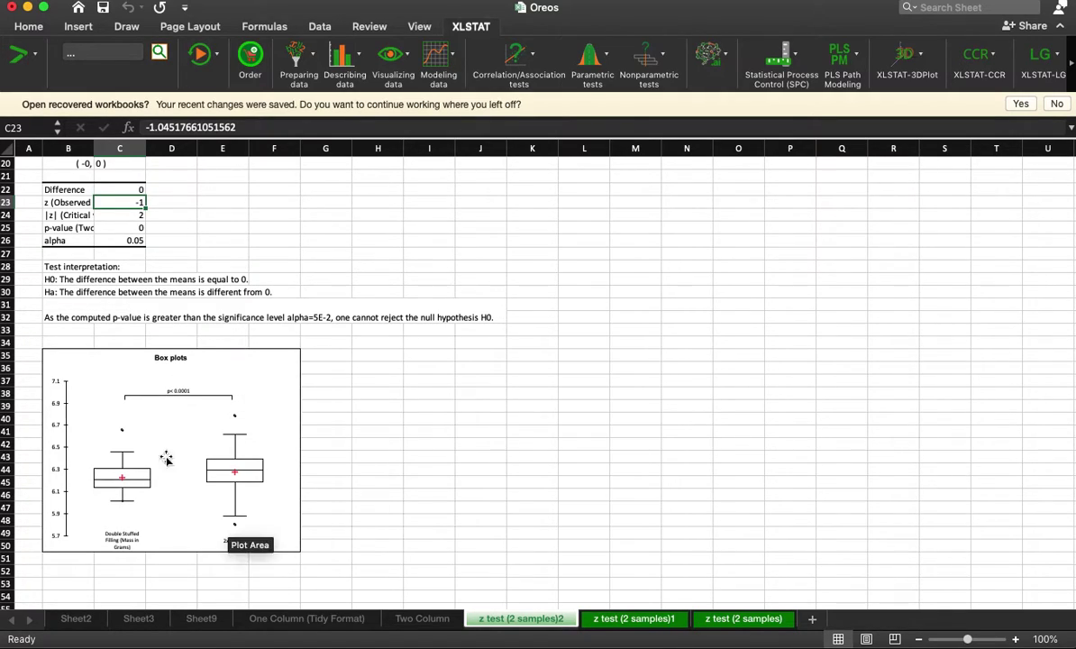
pyautogui.moveTo(232, 489)
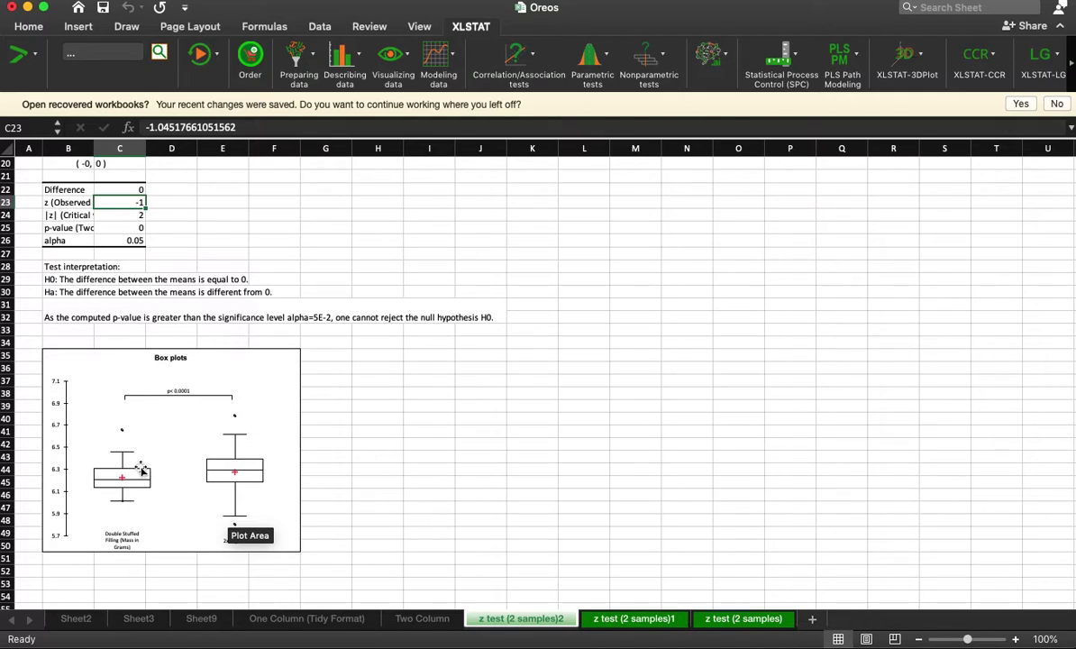
pyautogui.moveTo(124, 475)
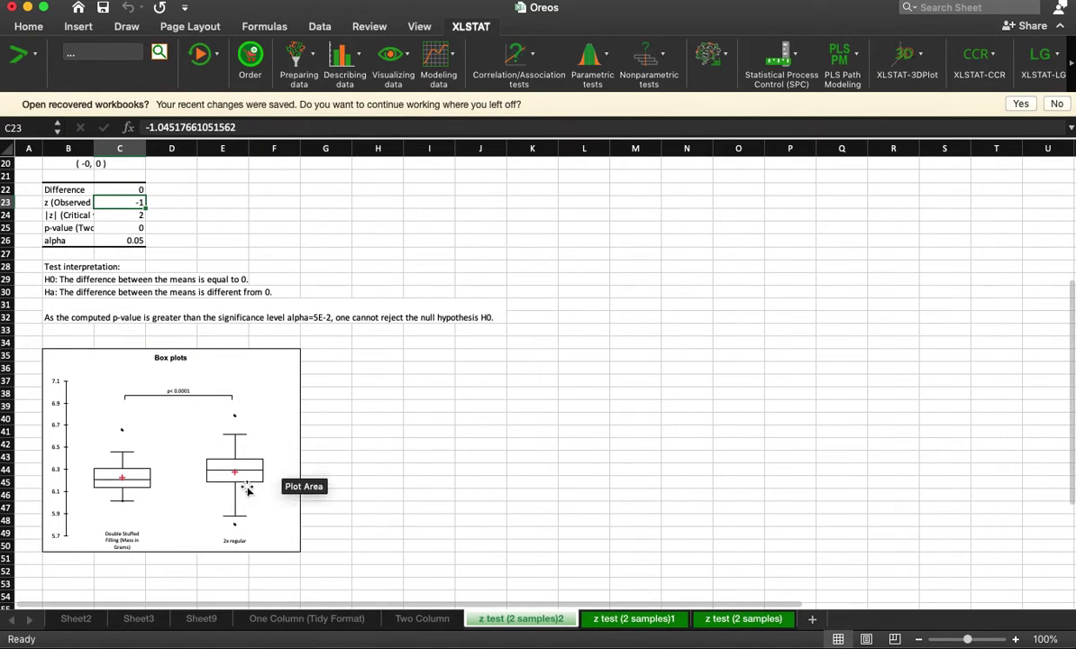
pyautogui.scroll(1, 117, 464)
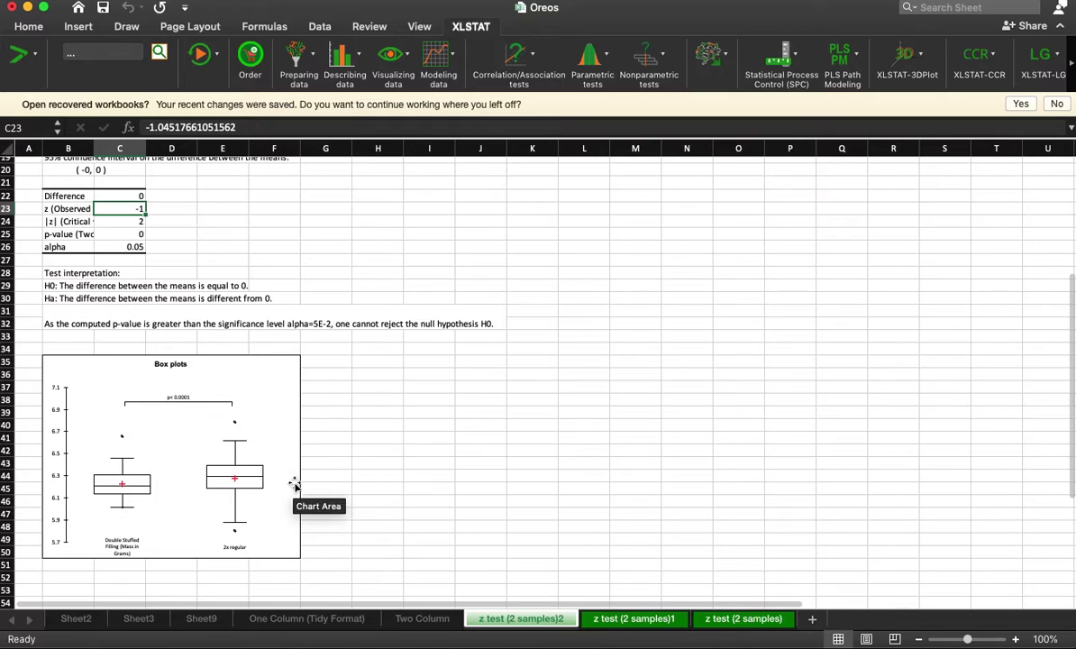
# Enlarge the box plots chart slightly so that it extends about to the edge of column G
pyautogui.click(184, 415)
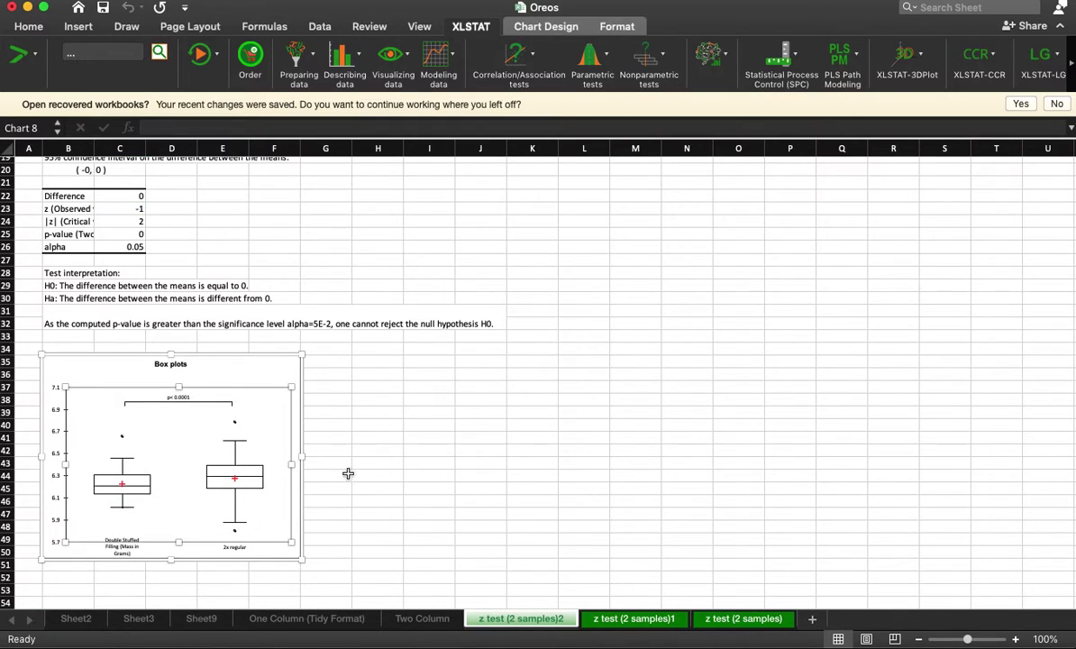
pyautogui.scroll(-2, 366, 468)
pyautogui.scroll(-2, 365, 468)
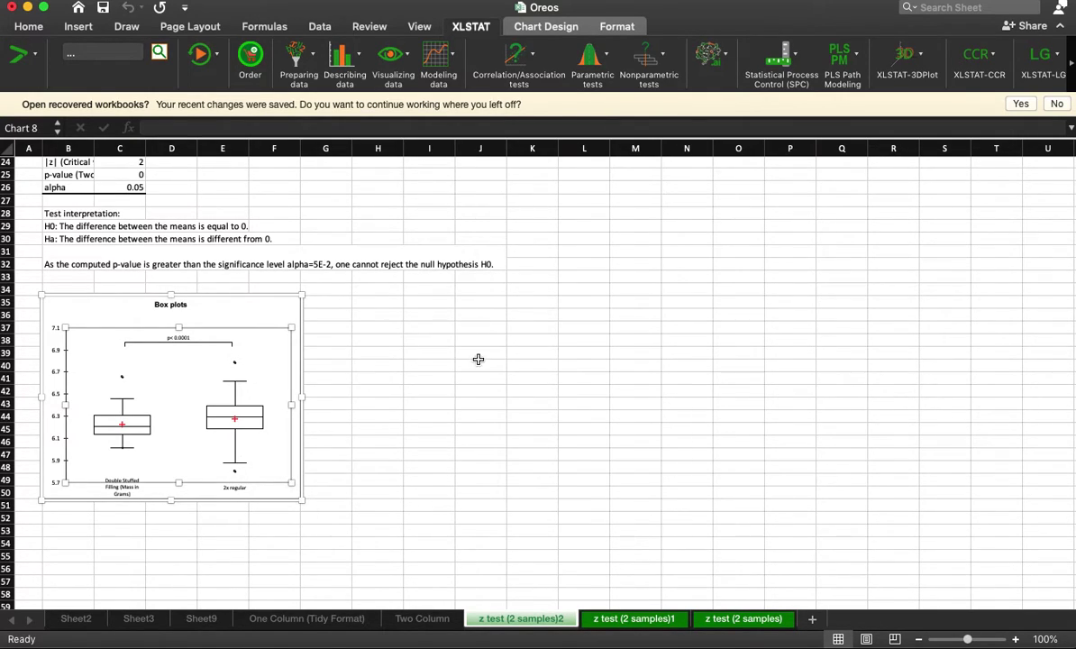
pyautogui.moveTo(300, 498); pyautogui.dragTo(337, 503)
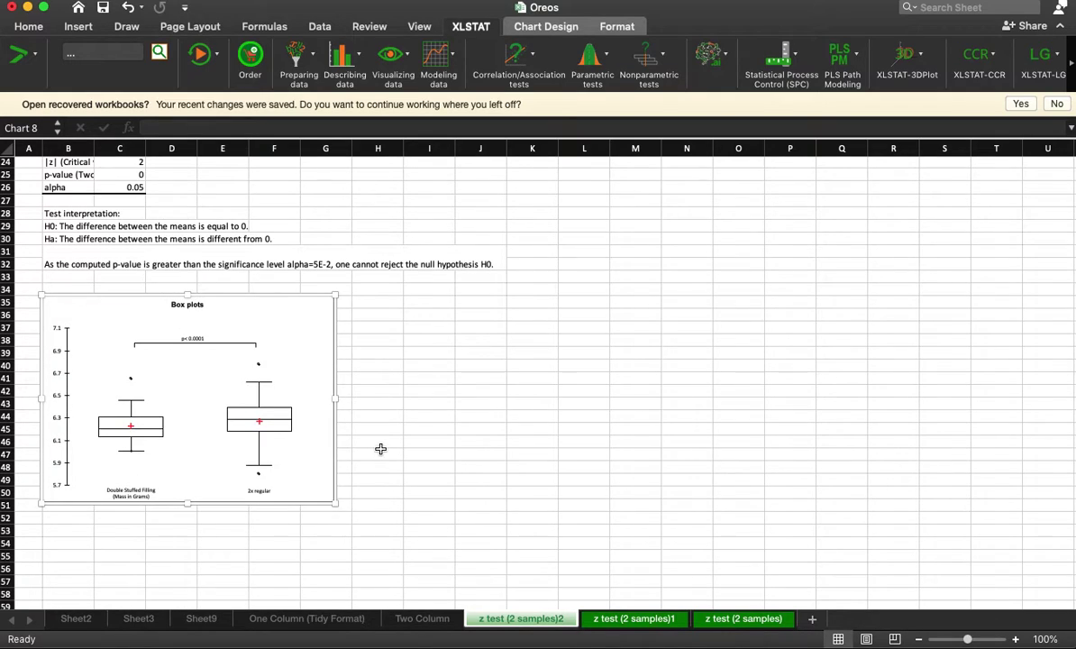
pyautogui.click(452, 382)
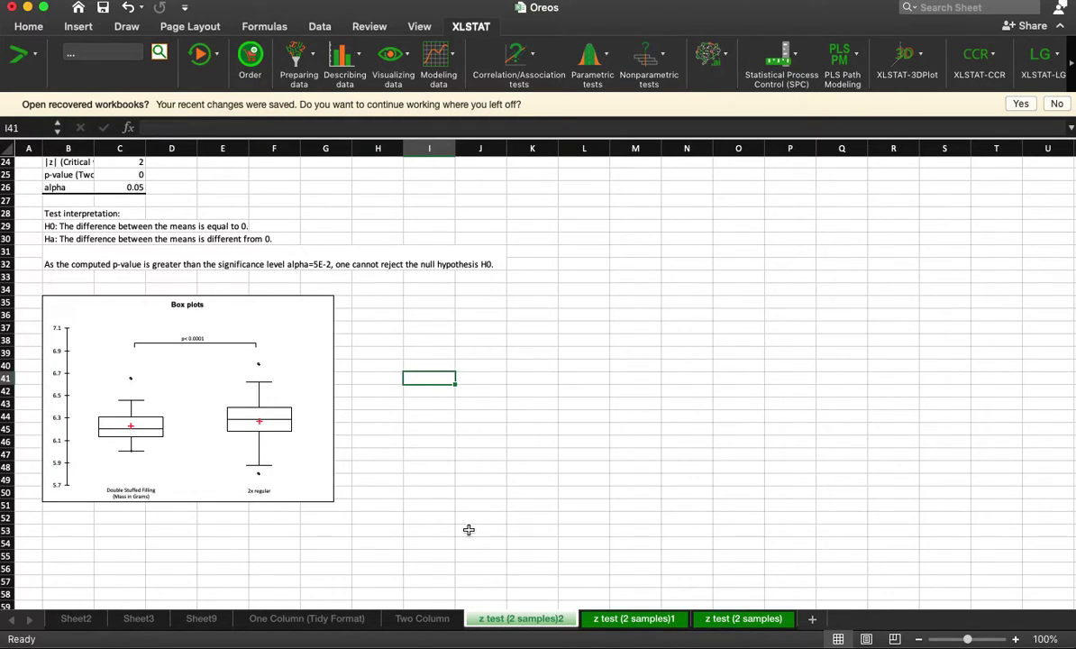
# Open the One Column (Tidy Format) sheet and review how the Mass and Kind columns are laid out
pyautogui.scroll(8, 262, 370)
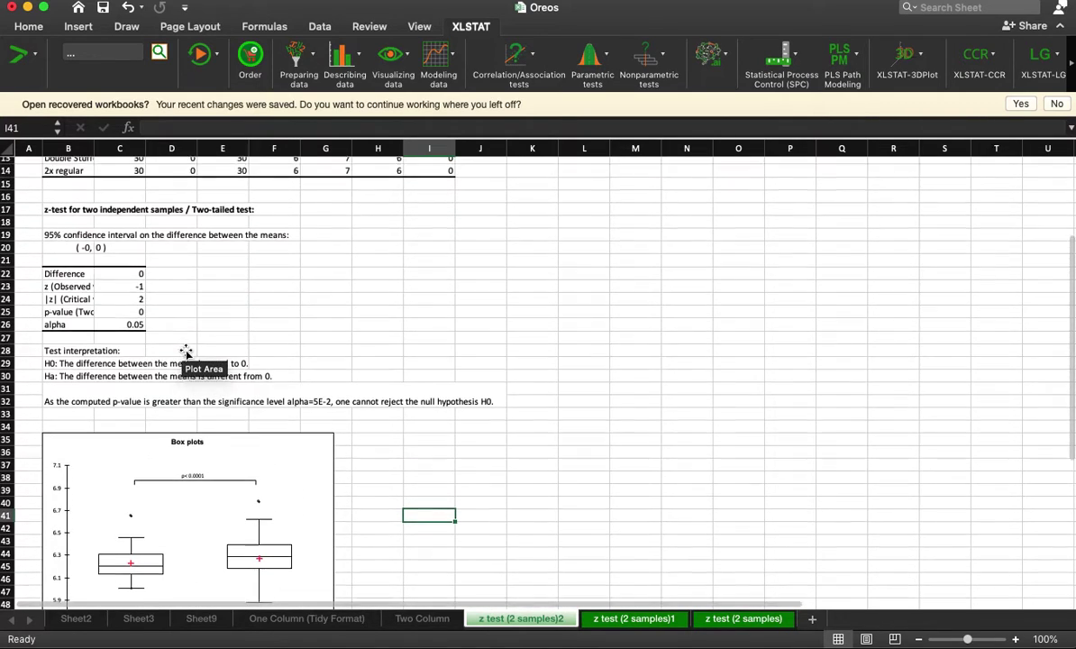
pyautogui.click(422, 620)
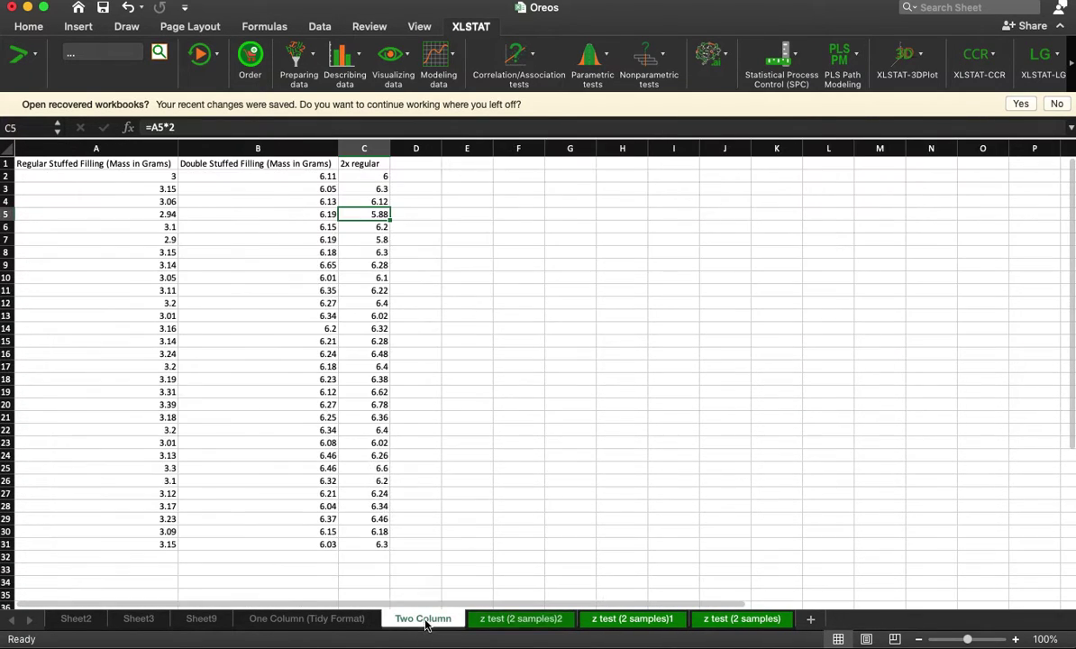
pyautogui.click(307, 619)
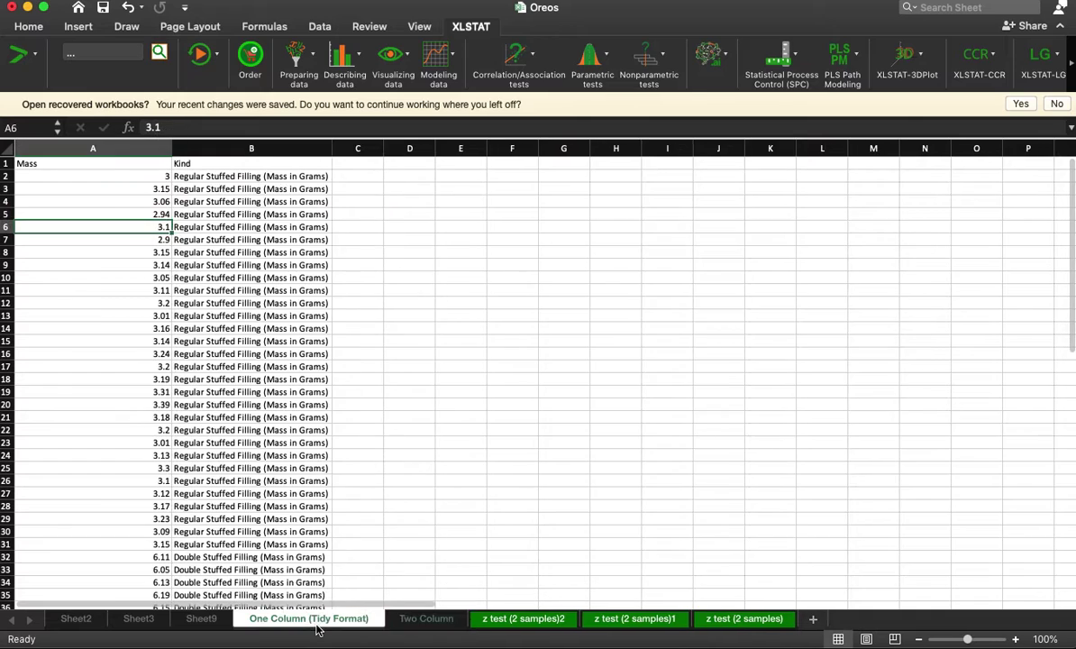
pyautogui.click(243, 315)
pyautogui.scroll(-5, 248, 333)
pyautogui.scroll(5, 244, 340)
# Start another two-sample t-test and z-test and set its data format to One column per variable
pyautogui.click(590, 61)
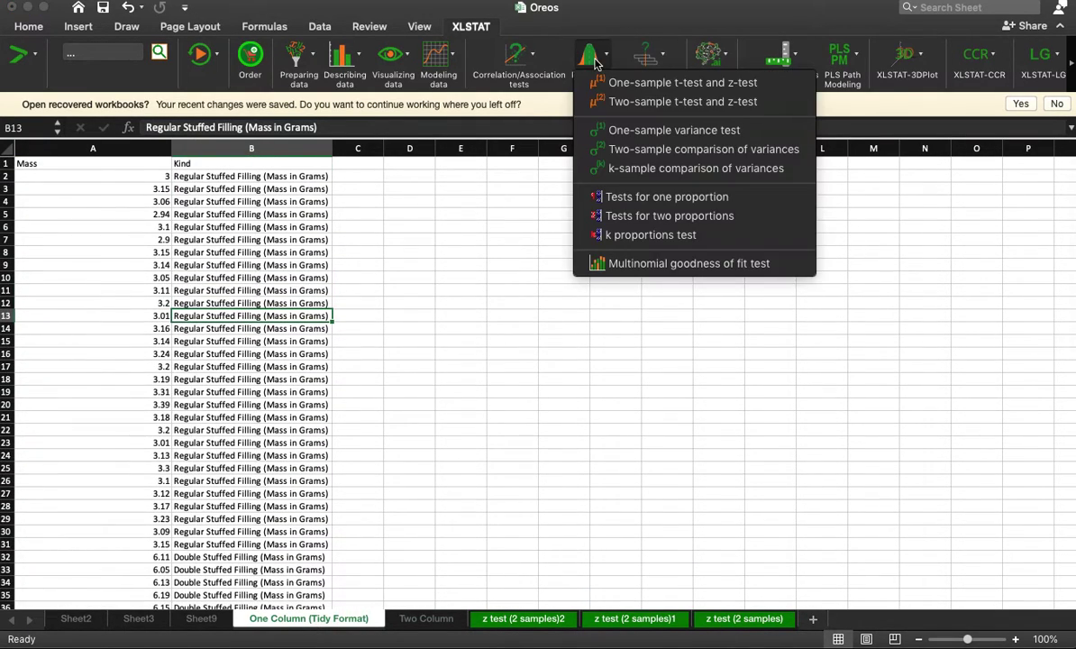
pyautogui.click(649, 102)
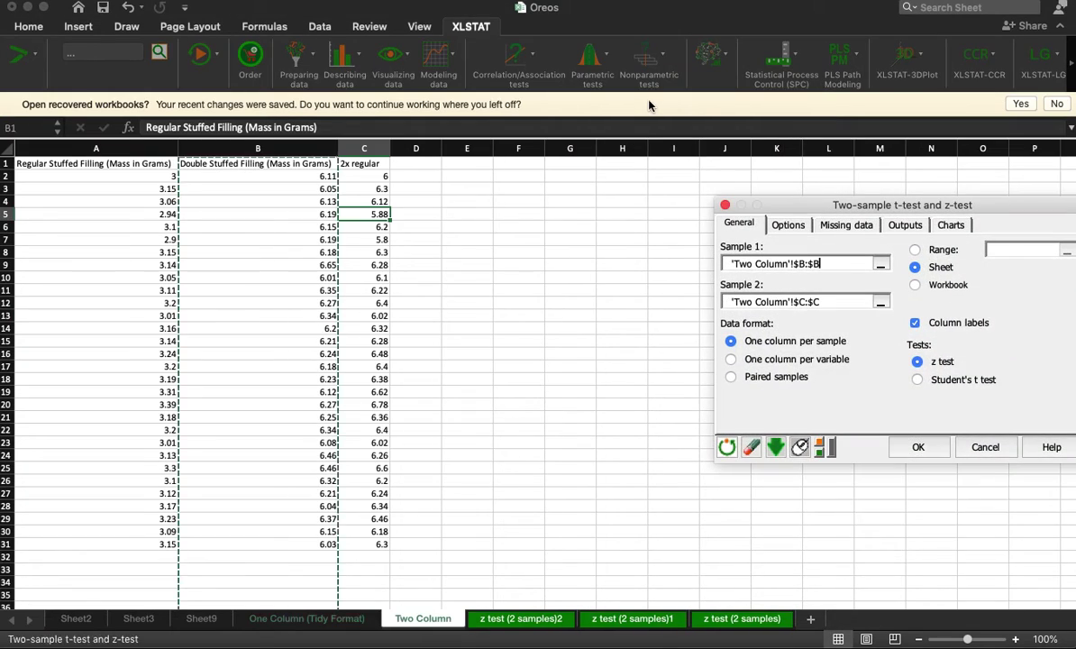
pyautogui.click(784, 358)
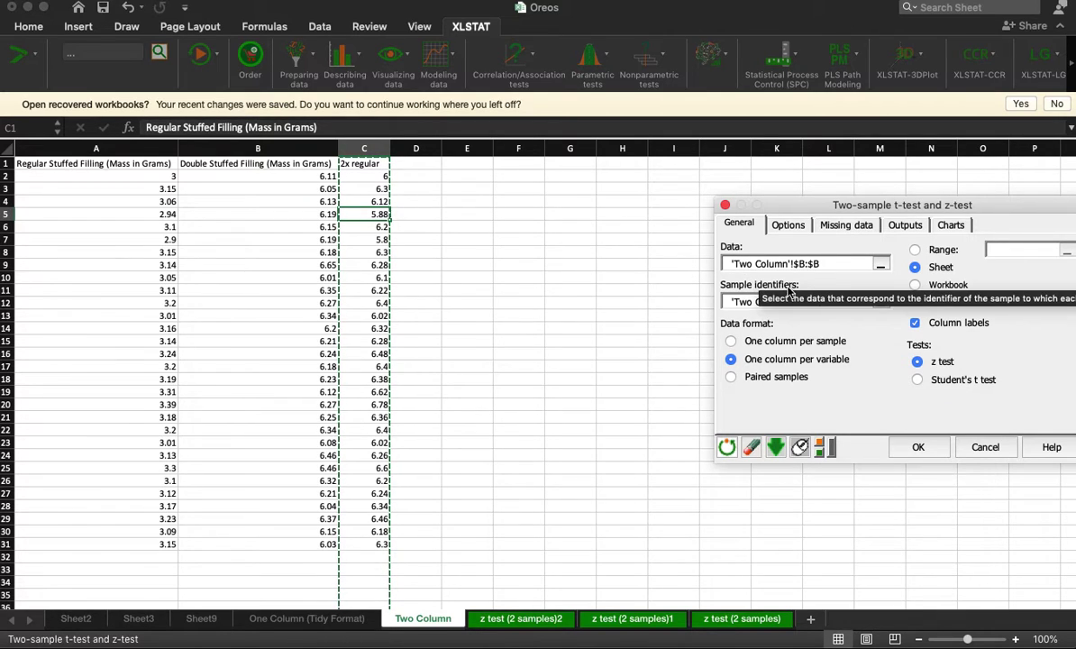
pyautogui.click(790, 343)
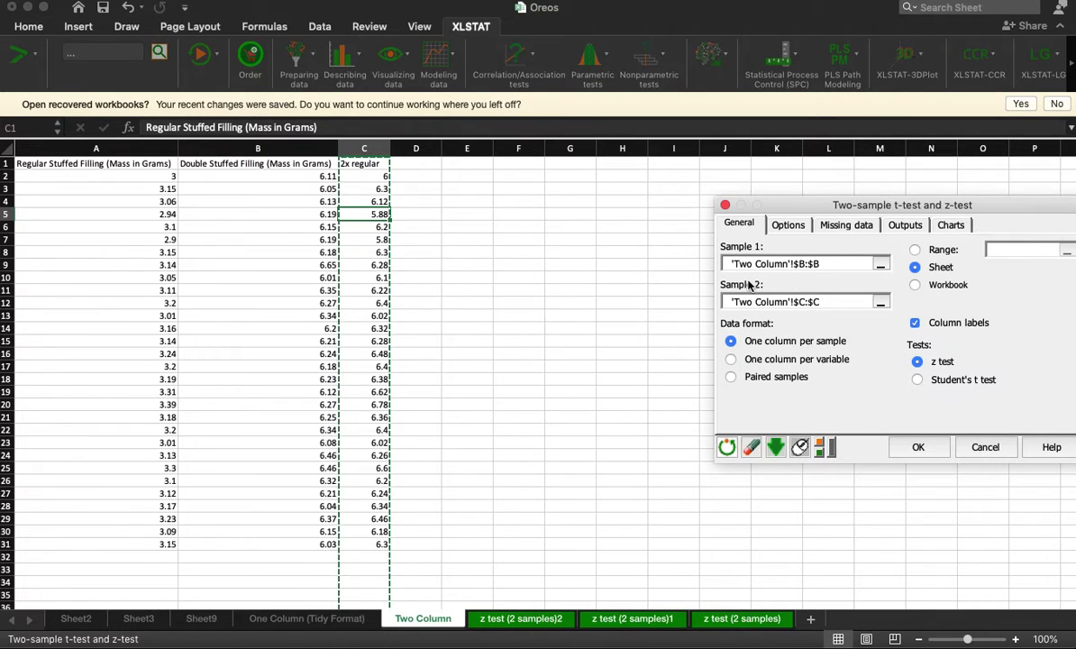
pyautogui.click(783, 360)
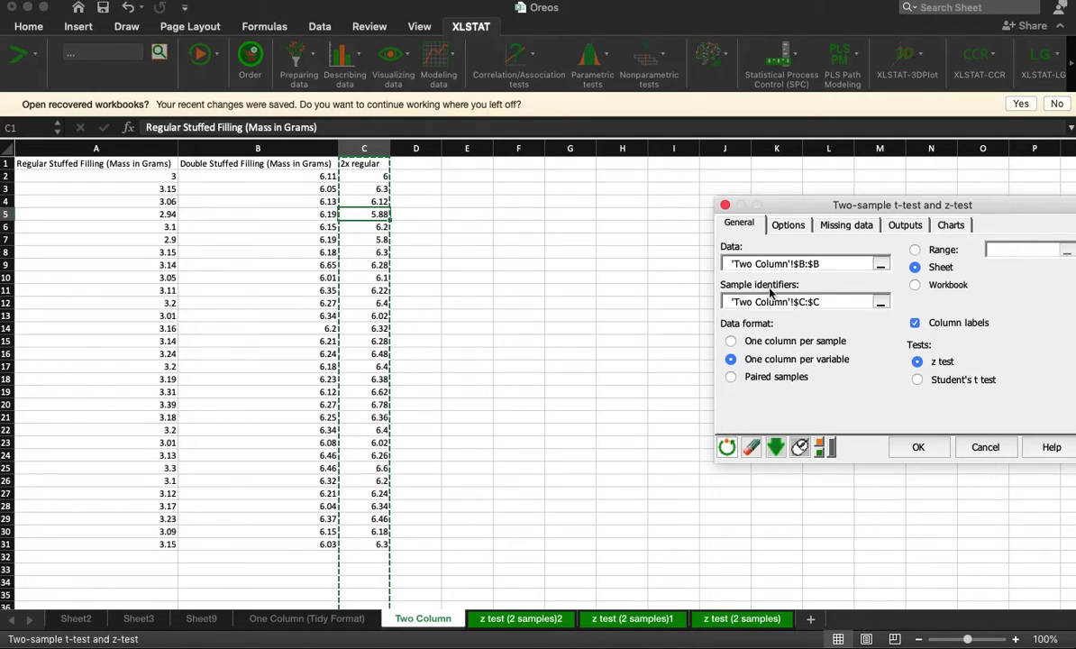
# Replace the test's Data range with column A (Mass) of the One Column (Tidy Format) sheet
pyautogui.moveTo(838, 261); pyautogui.dragTo(758, 261)
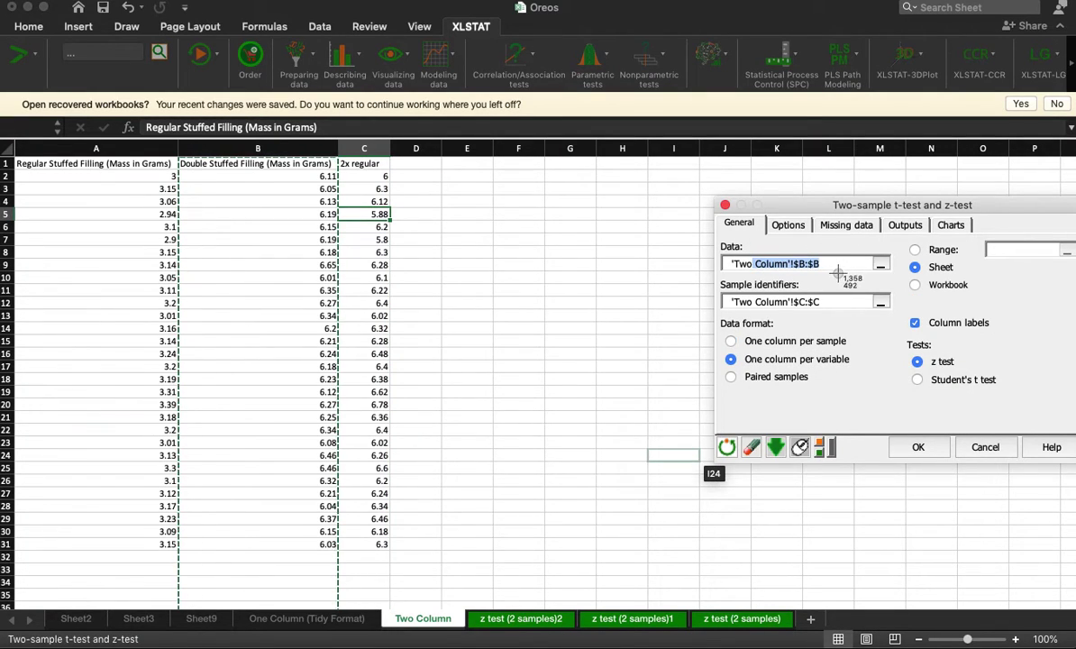
pyautogui.press('BackSpace')
pyautogui.press('BackSpace')
pyautogui.press('BackSpace')
pyautogui.press('BackSpace')
pyautogui.press('BackSpace')
pyautogui.press('BackSpace')
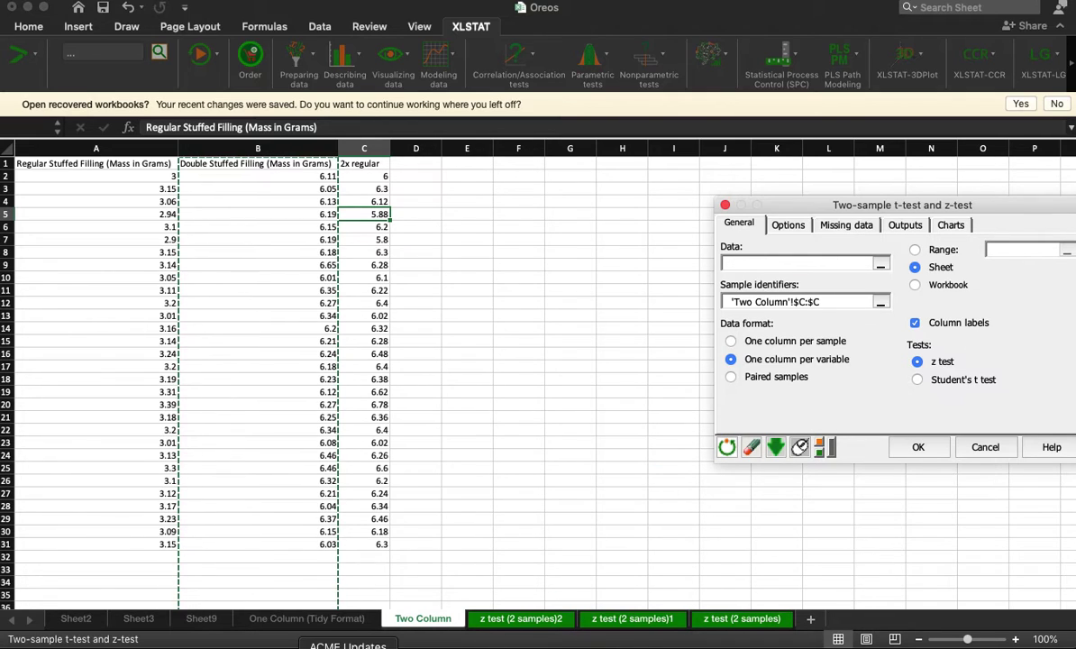
pyautogui.click(340, 621)
pyautogui.click(86, 150)
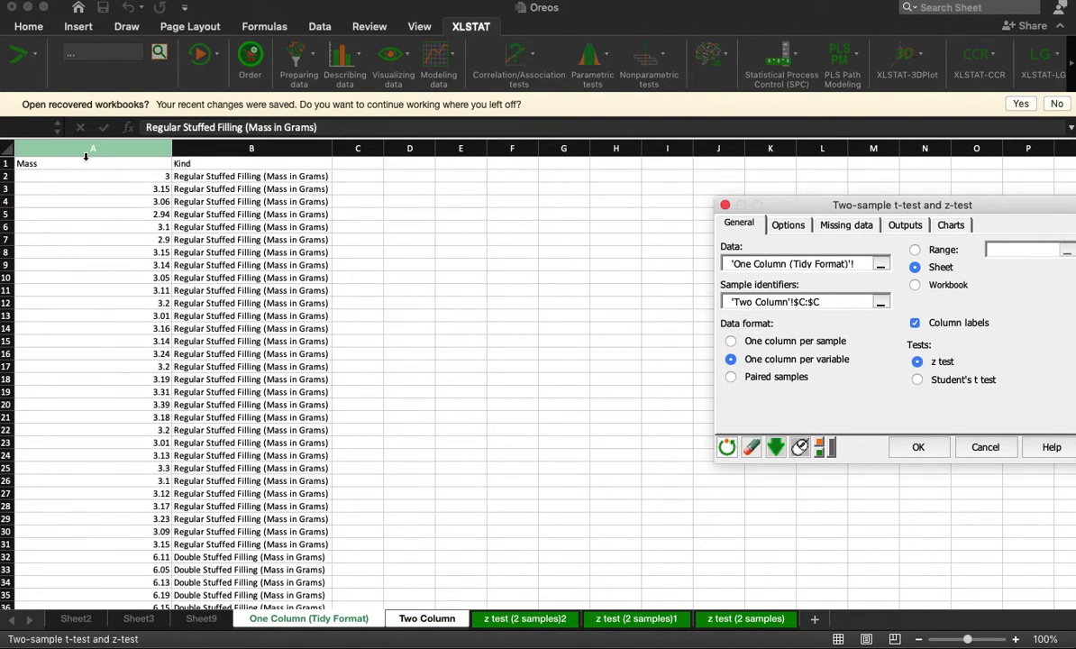
# Replace the Sample identifiers range with column B (Kind) of the One Column (Tidy Format) sheet
pyautogui.click(811, 301)
pyautogui.press('BackSpace')
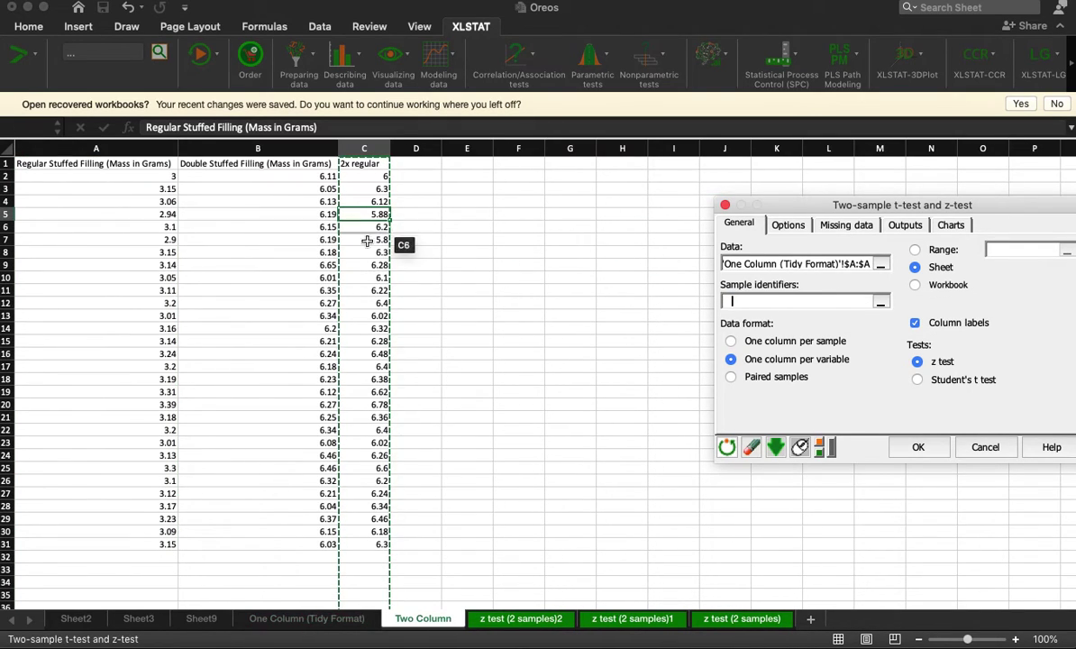
pyautogui.click(306, 619)
pyautogui.click(282, 149)
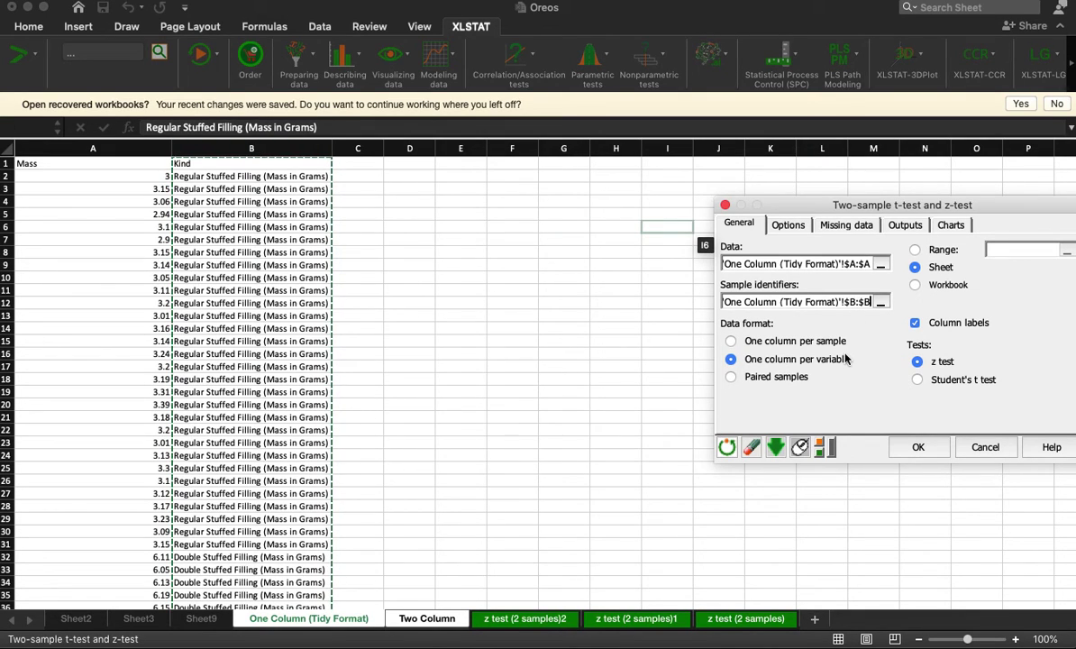
# Check the alternative hypothesis option and run the z-test on the tidy-format data
pyautogui.click(788, 226)
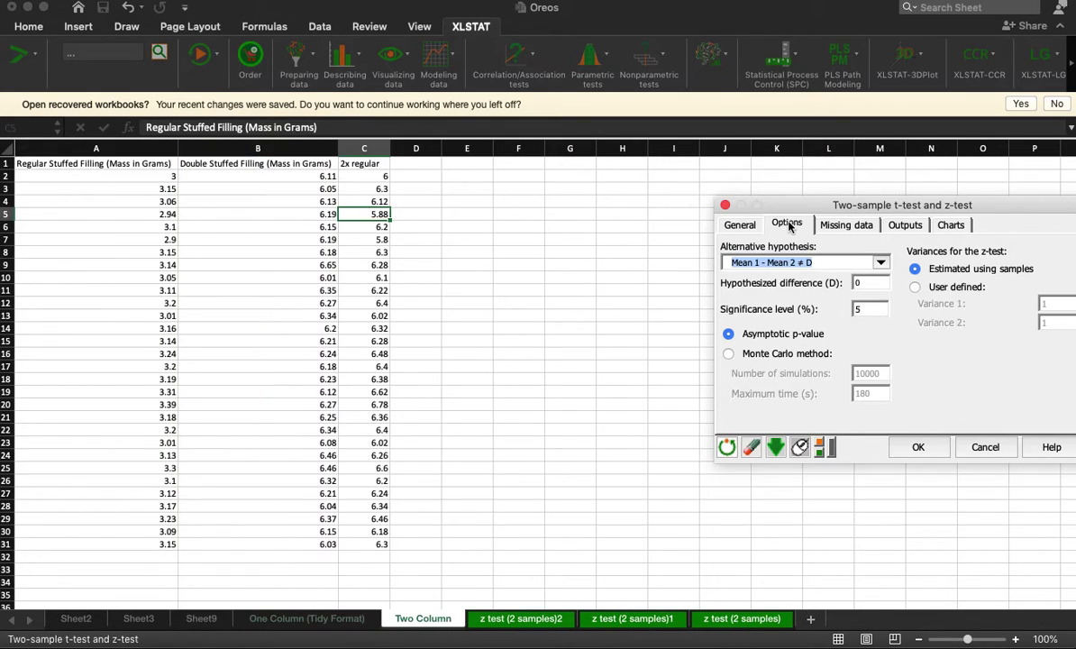
pyautogui.click(739, 224)
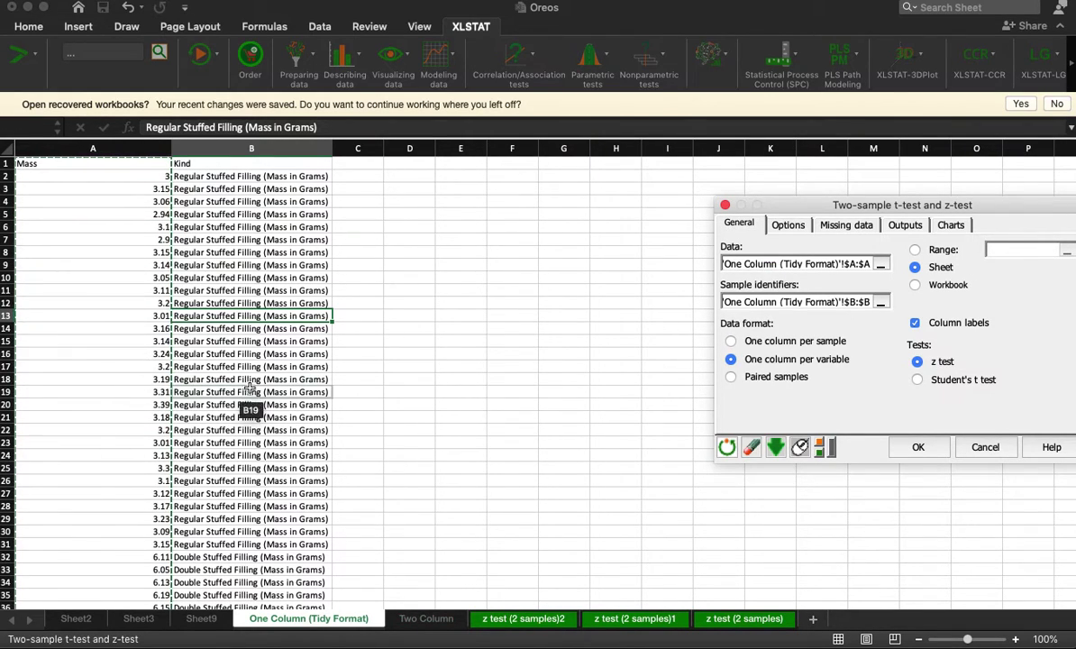
pyautogui.click(919, 447)
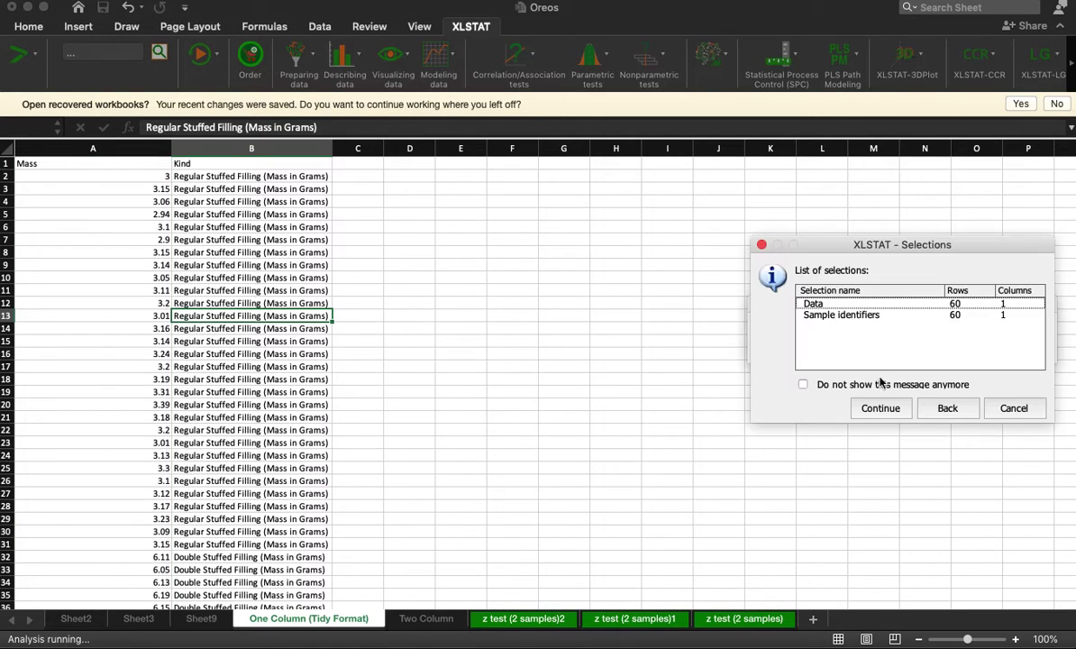
pyautogui.click(880, 408)
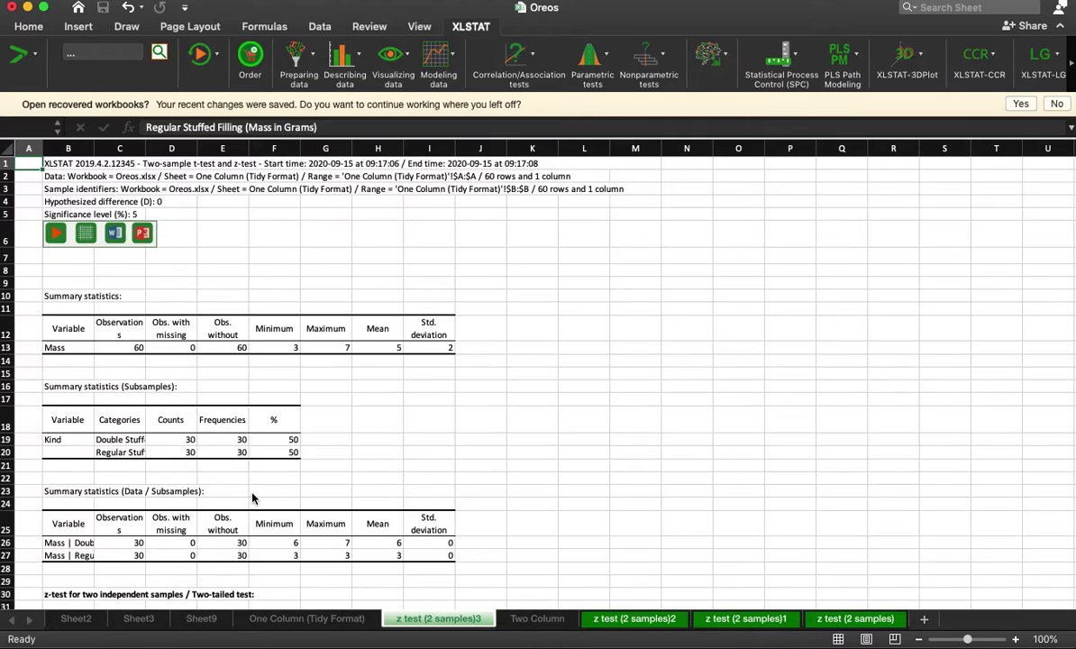
# Review the tidy-format z-test results, interpretation and mass box plots, and return to the One Column (Tidy Format) sheet
pyautogui.scroll(-7, 252, 499)
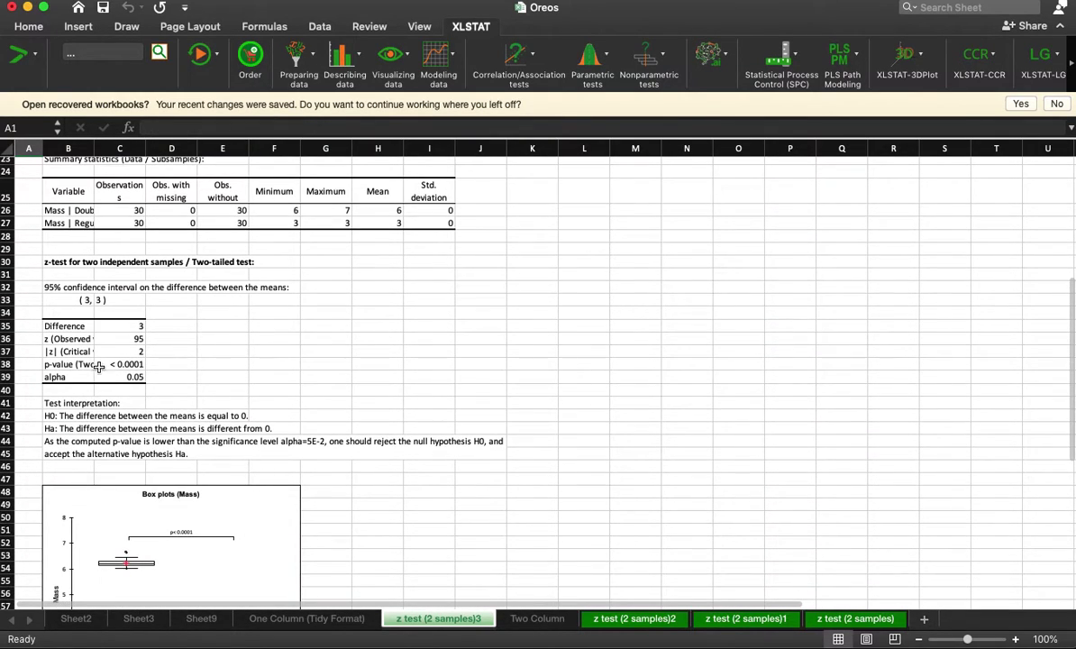
pyautogui.scroll(-3, 182, 435)
pyautogui.scroll(-1, 182, 436)
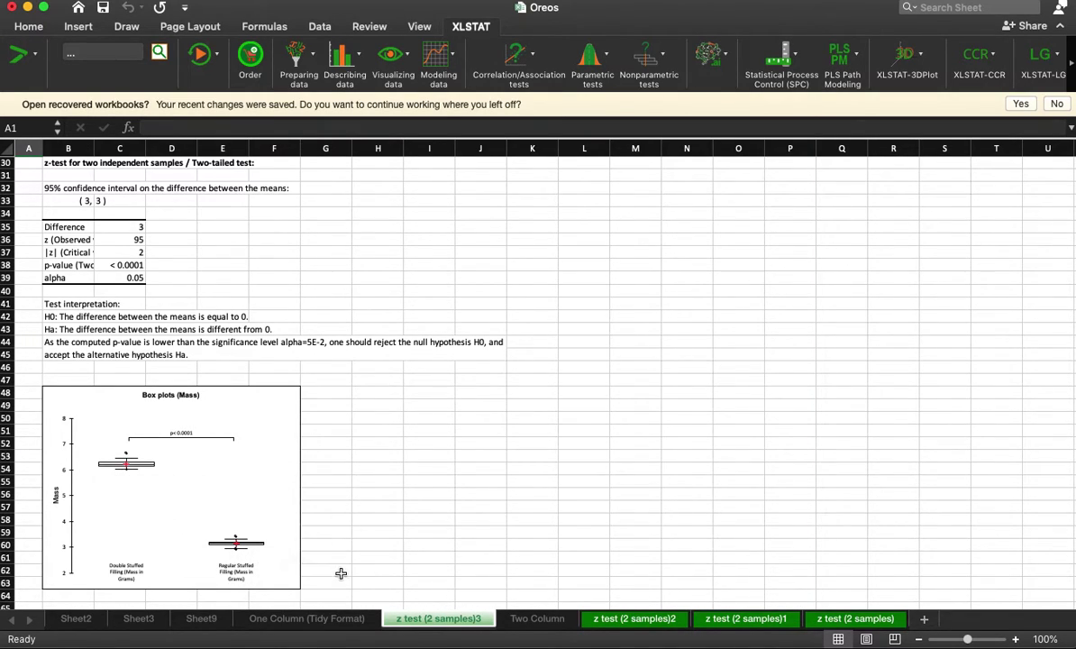
pyautogui.click(308, 618)
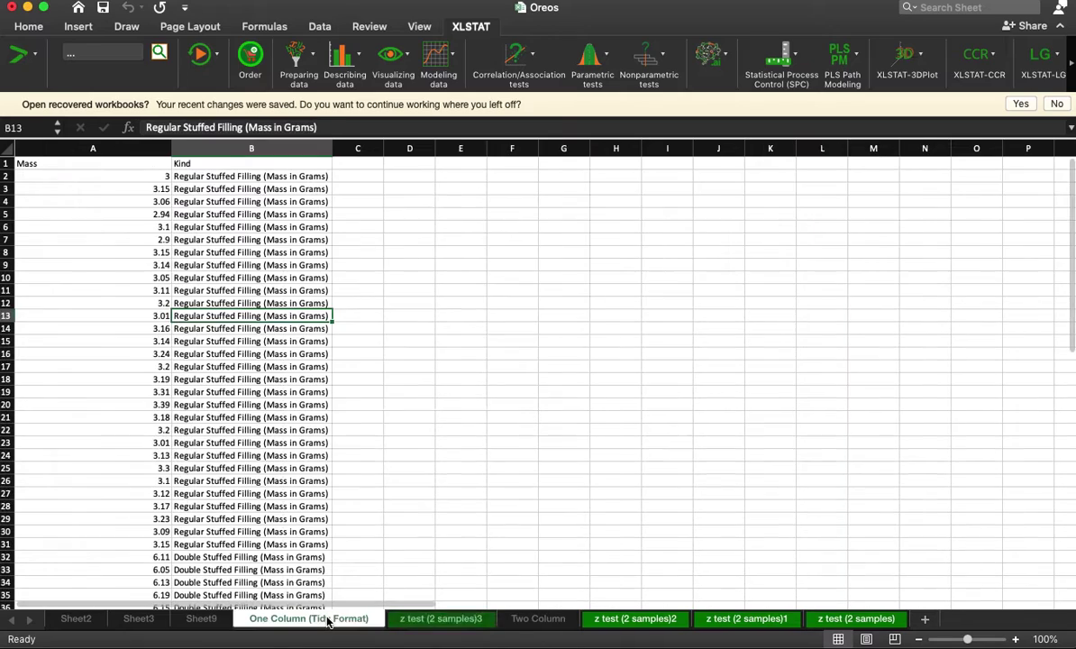
pyautogui.click(538, 619)
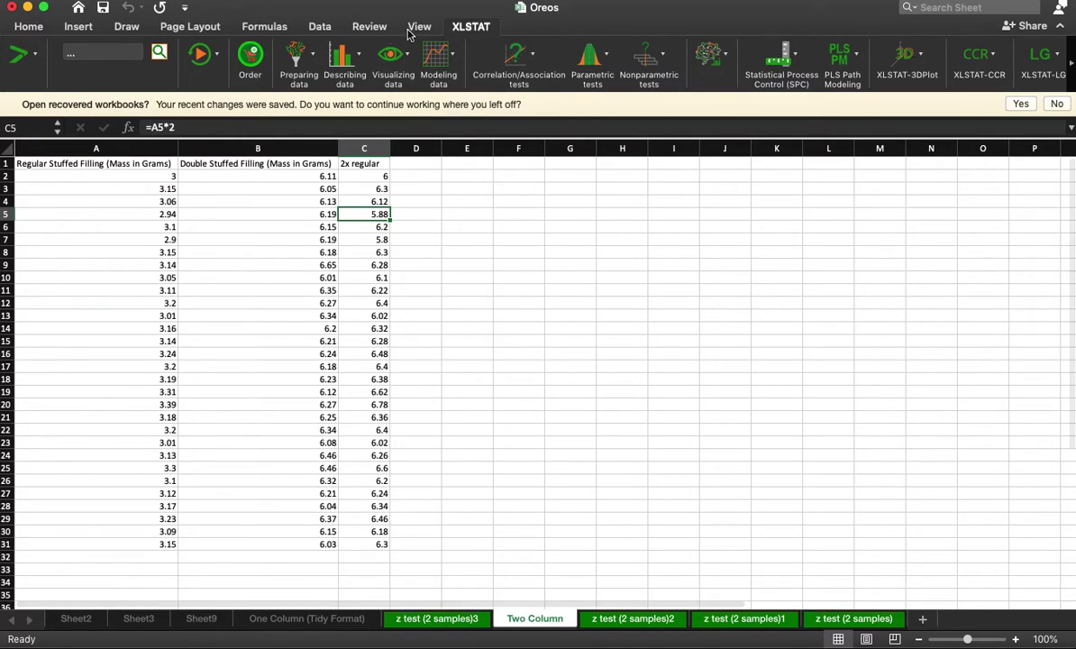
pyautogui.click(321, 28)
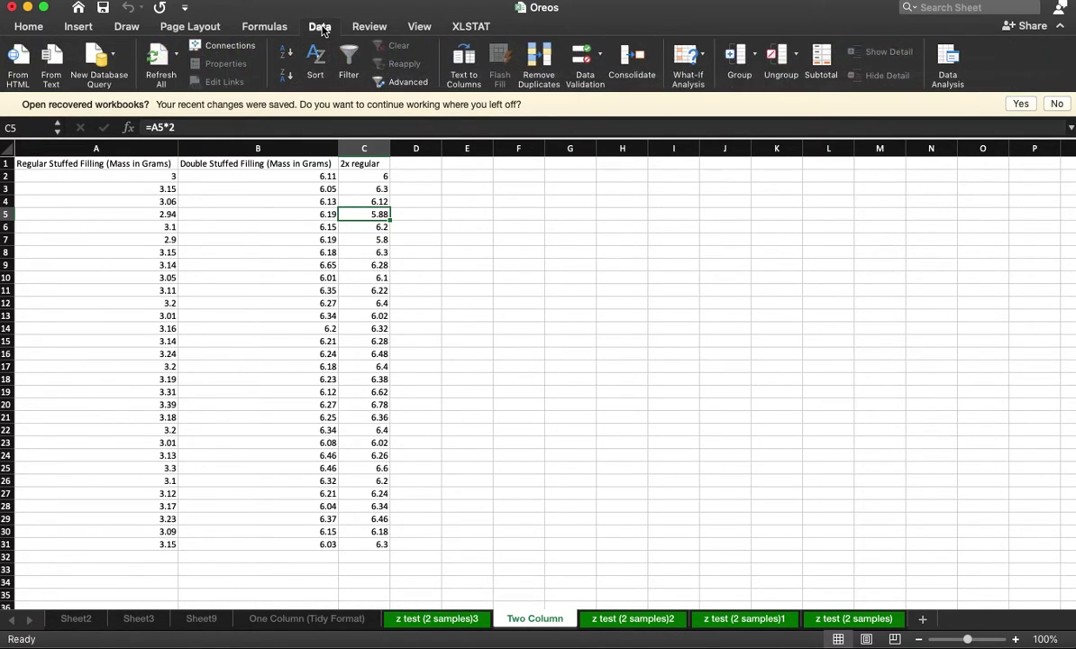
pyautogui.click(948, 57)
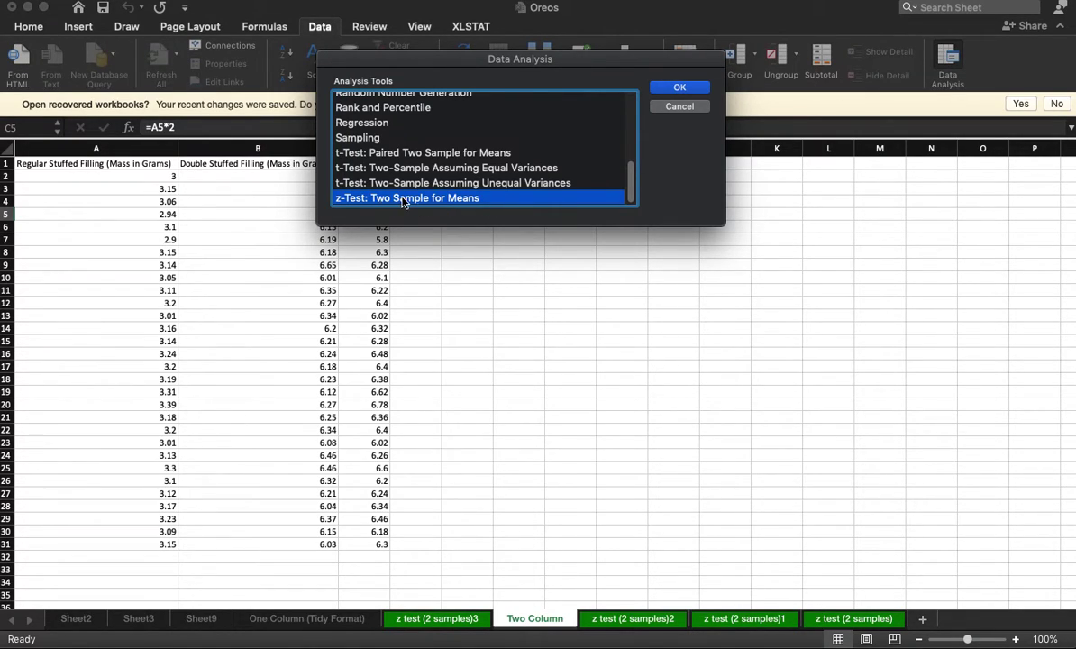
pyautogui.click(683, 89)
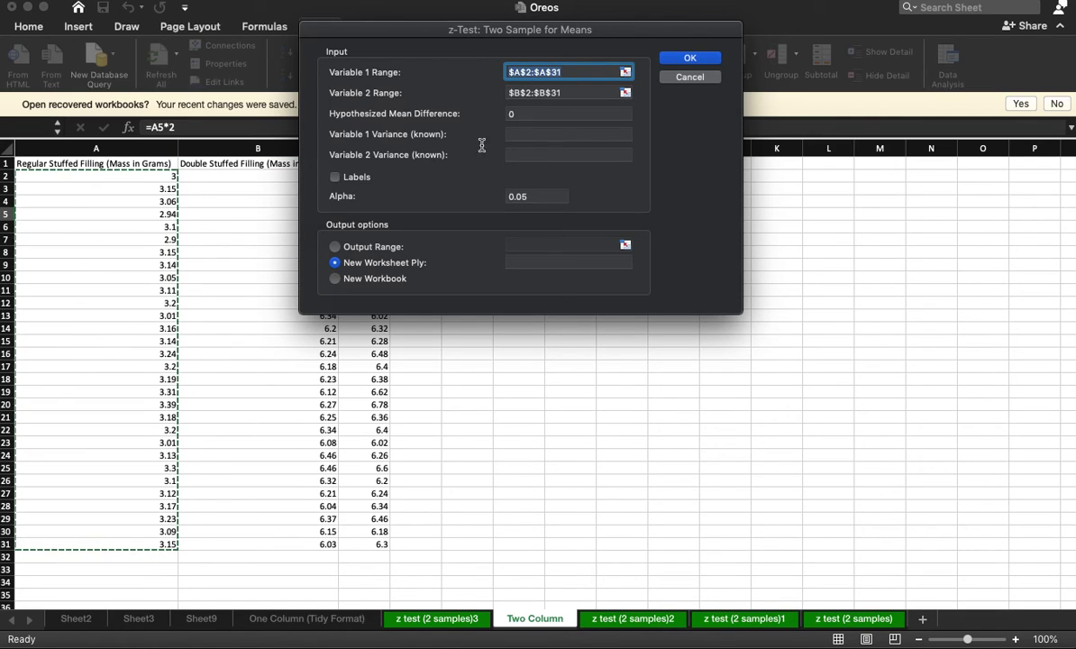
pyautogui.click(556, 94)
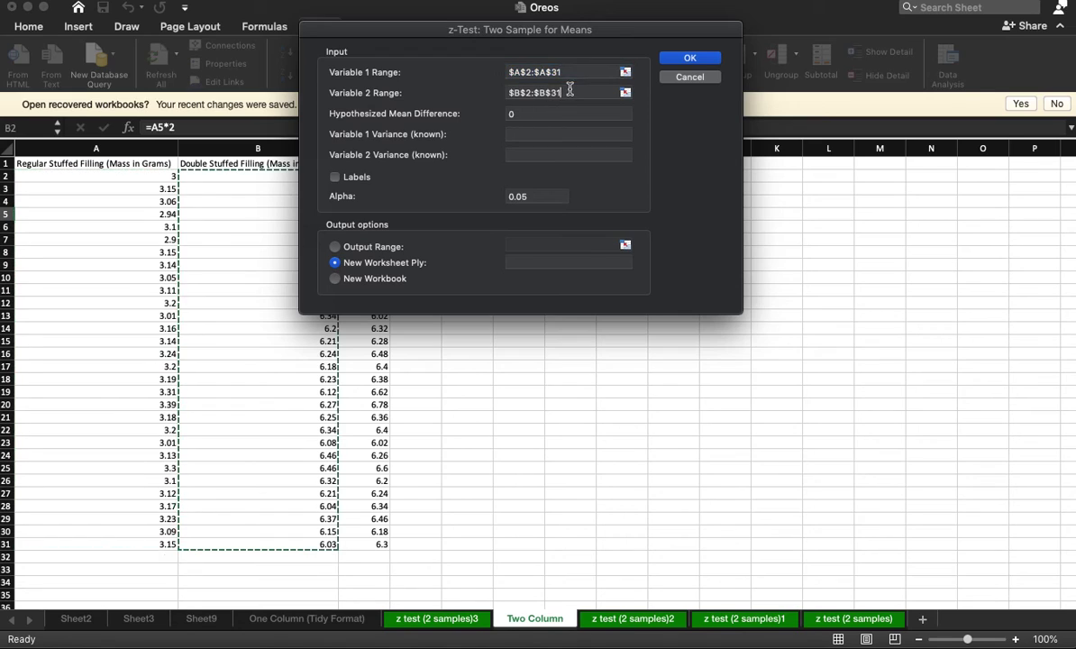
pyautogui.click(526, 133)
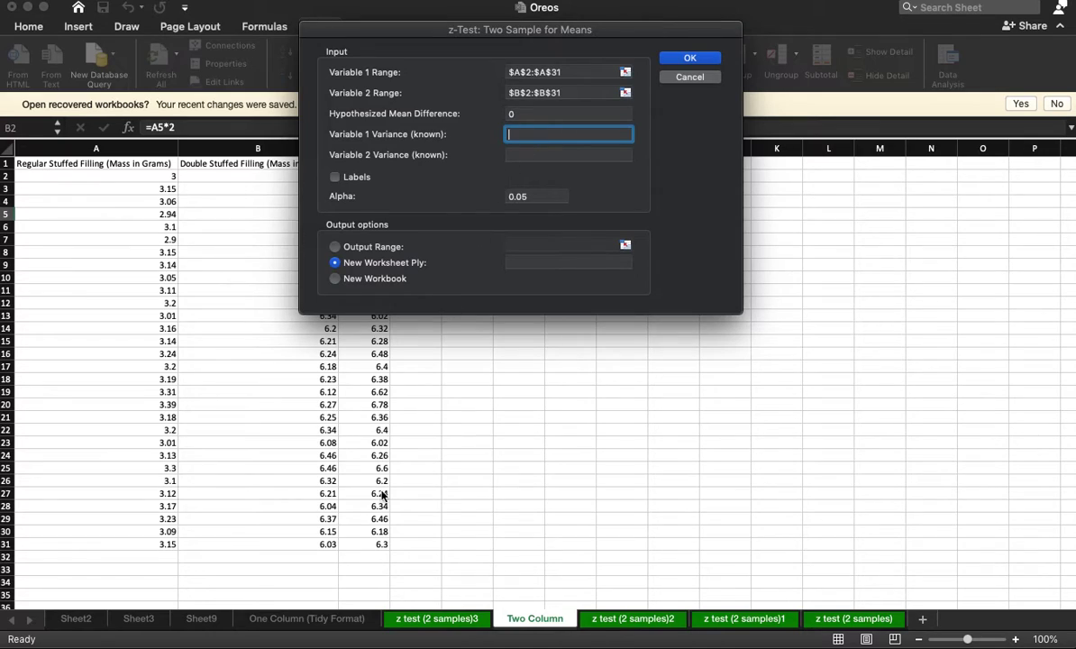
pyautogui.click(679, 80)
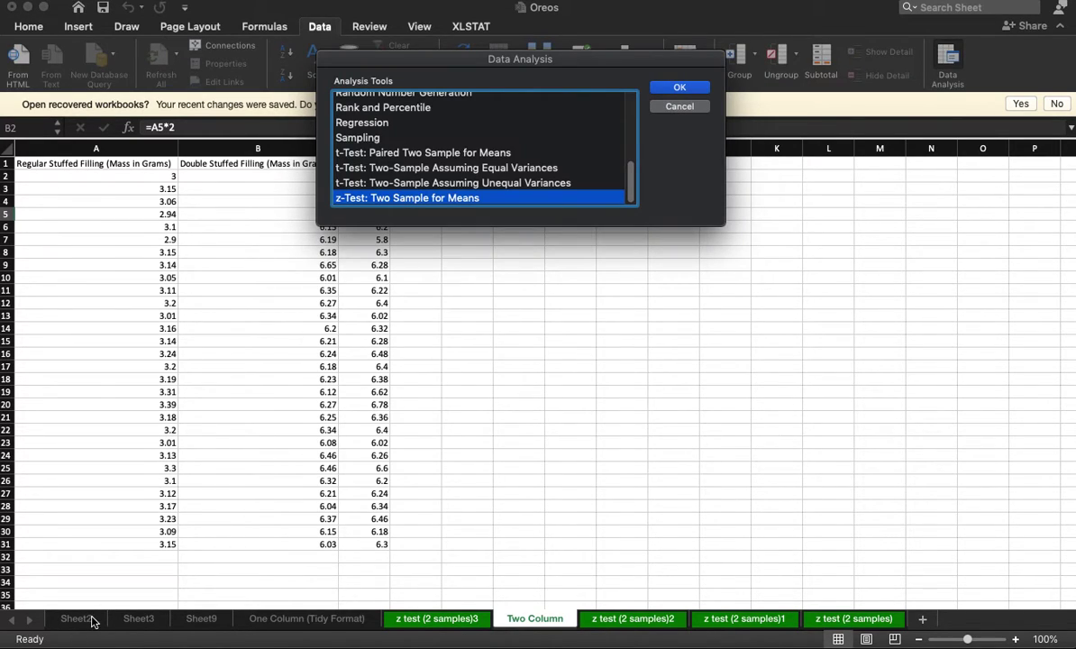
pyautogui.click(680, 107)
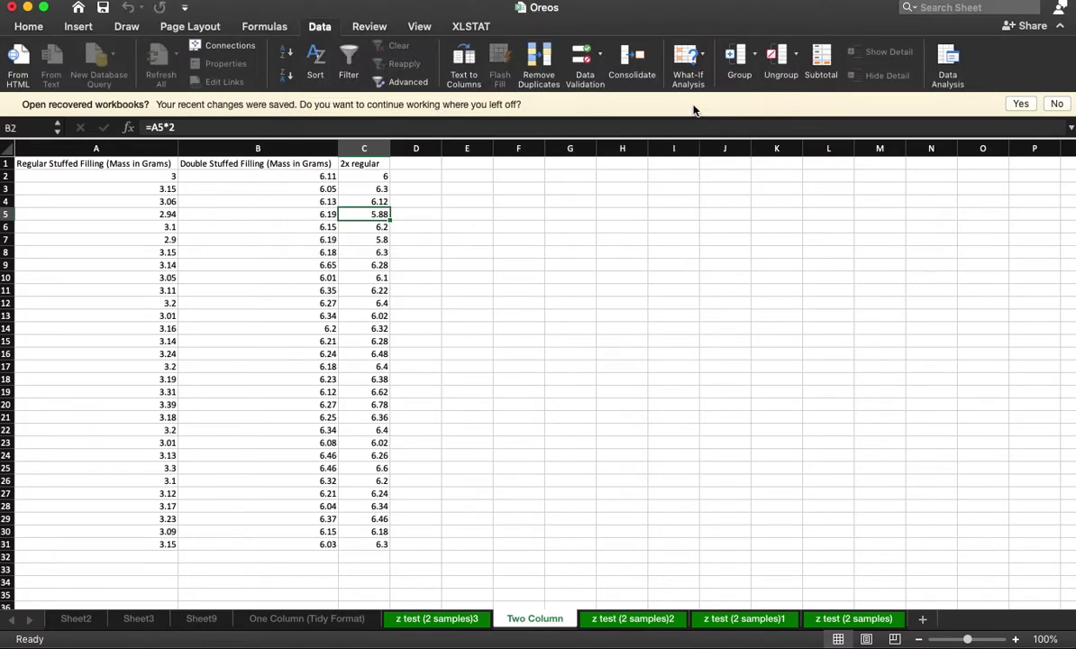
# Copy the double and regular stuffed StdDev of mass2 values from Sheet3's PivotTable into F10:F11 of the One Column (Tidy Format) sheet
pyautogui.click(200, 618)
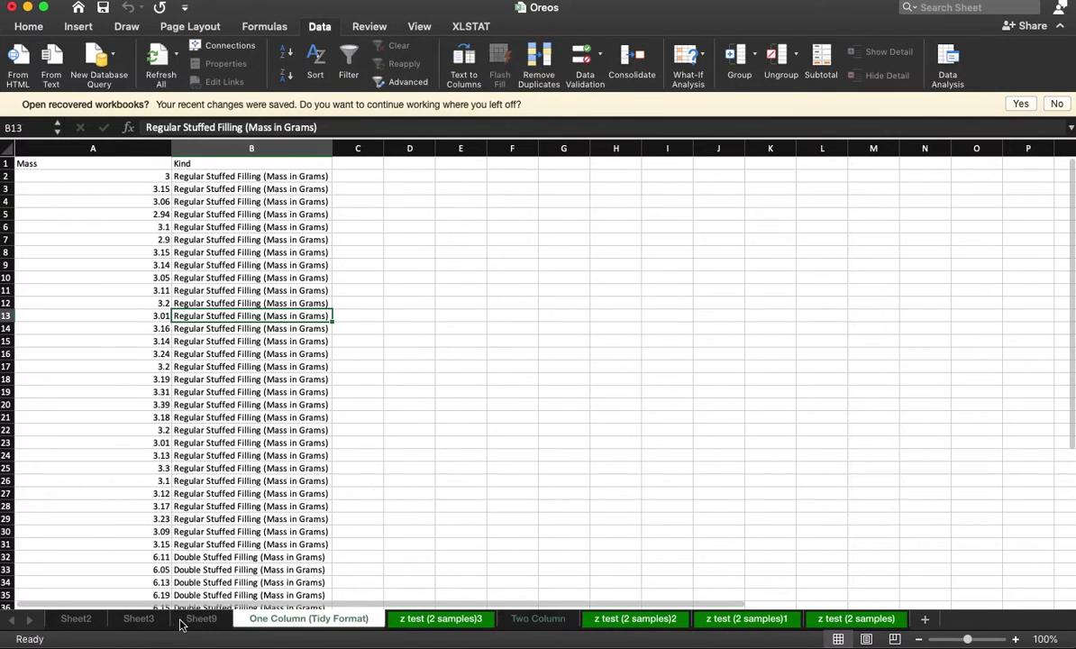
pyautogui.click(146, 618)
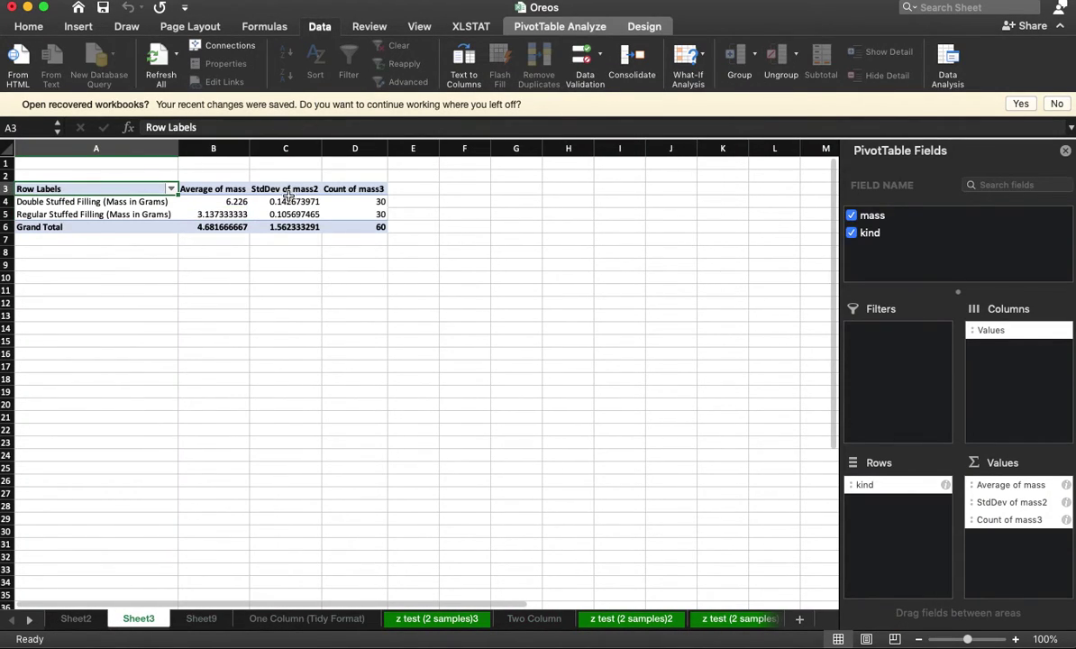
pyautogui.moveTo(275, 200); pyautogui.dragTo(291, 214)
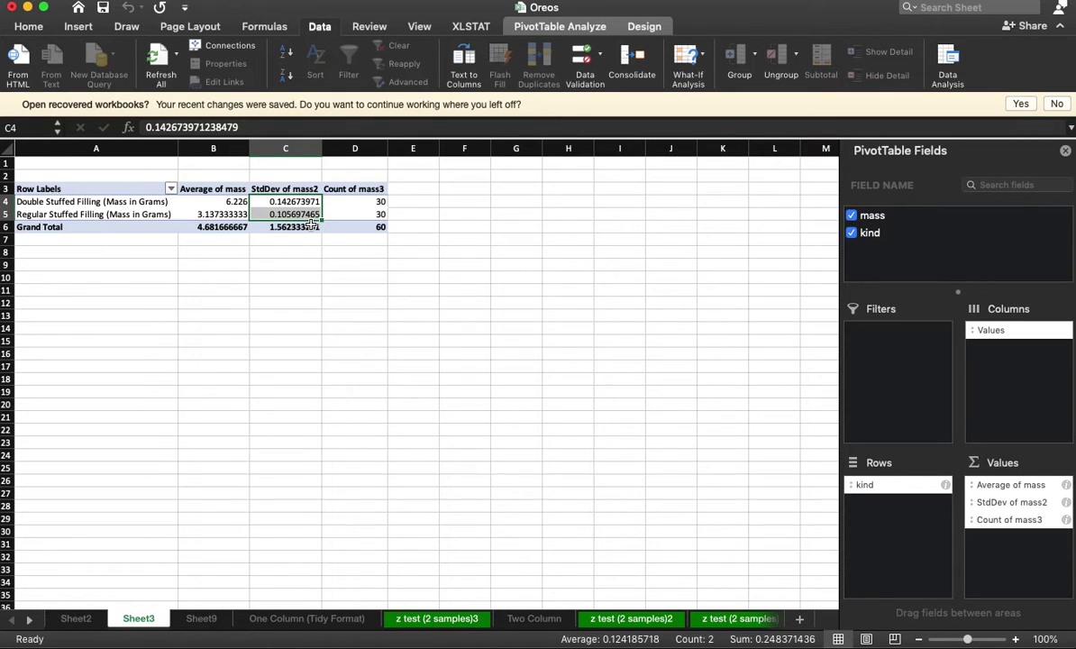
pyautogui.press('super+c')
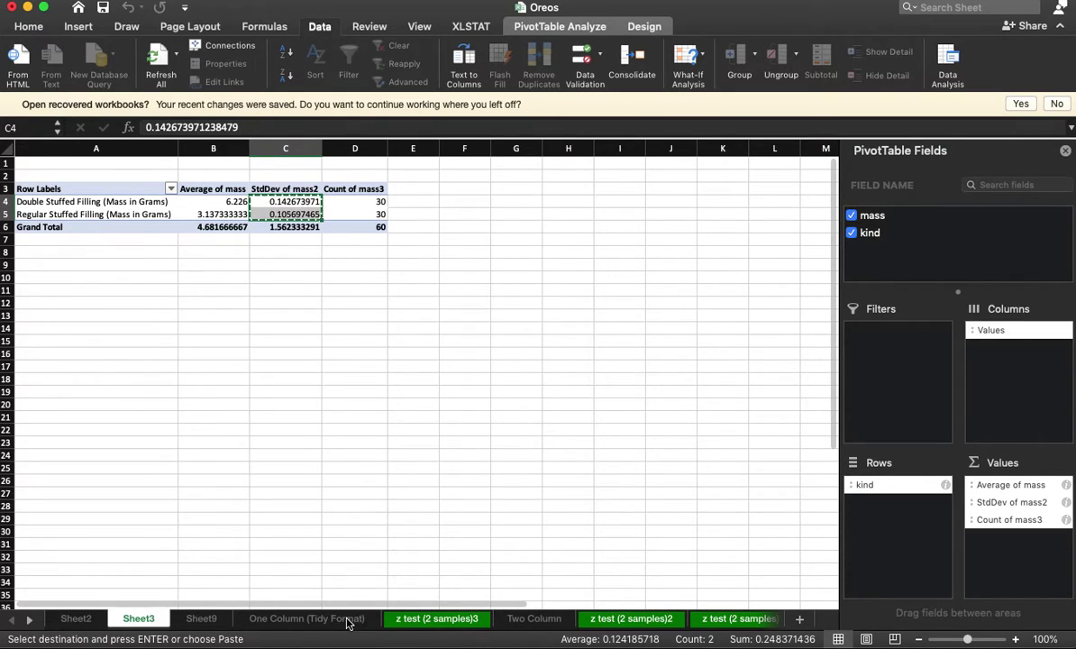
pyautogui.click(347, 620)
pyautogui.click(509, 276)
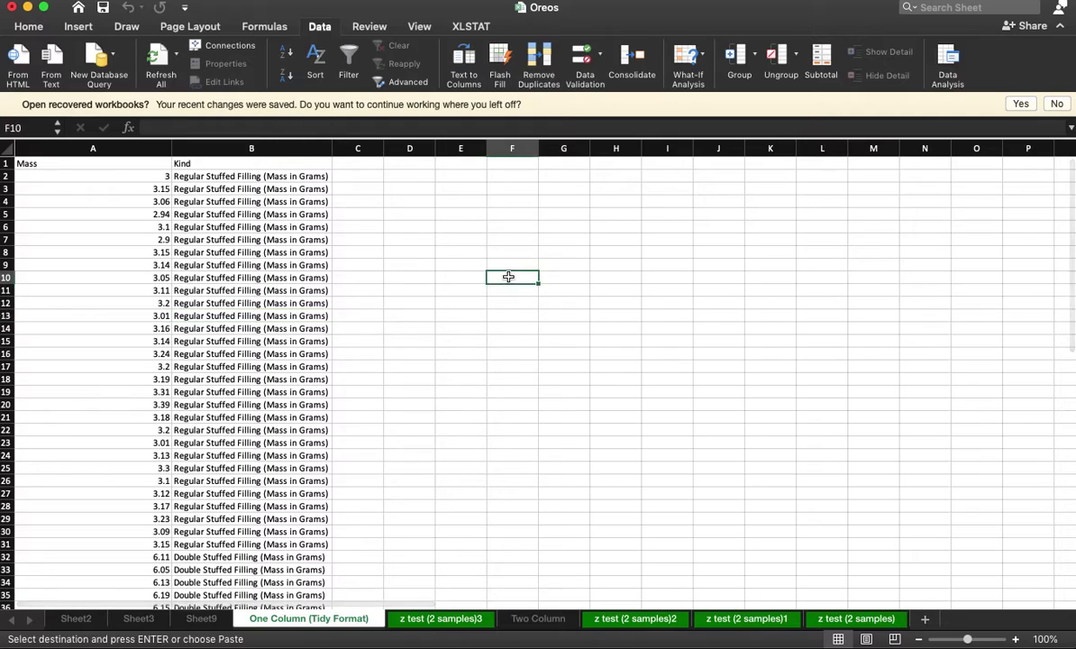
pyautogui.press('super+v')
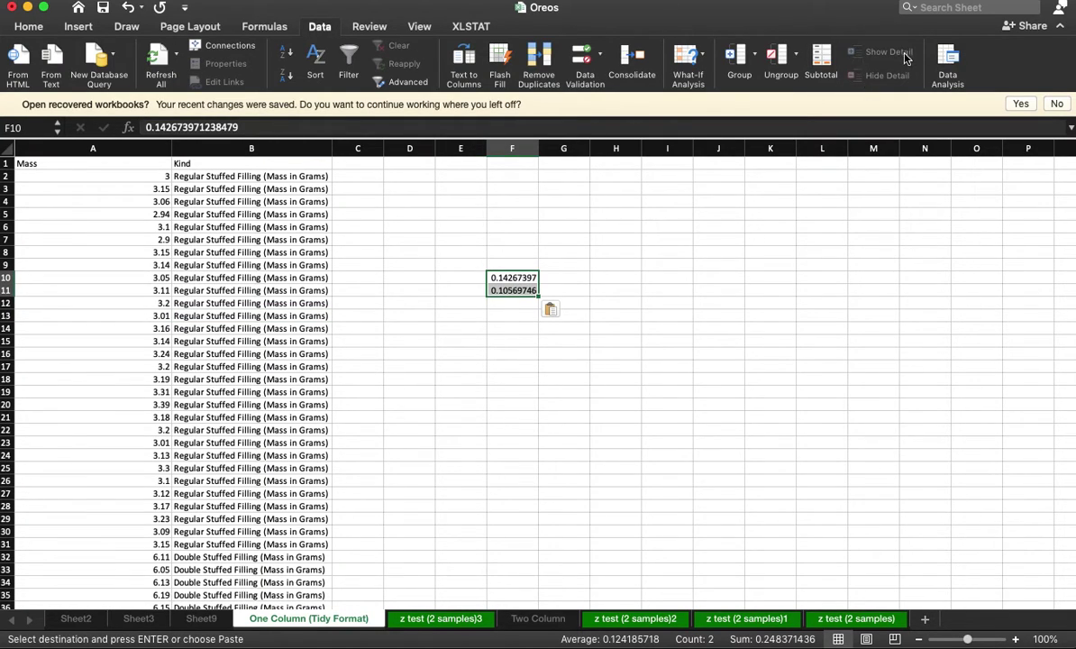
# Try to run Data Analysis's z-Test: Two Sample for Means with known variances .105 for variable 1 and .142 for variable 2
pyautogui.click(948, 65)
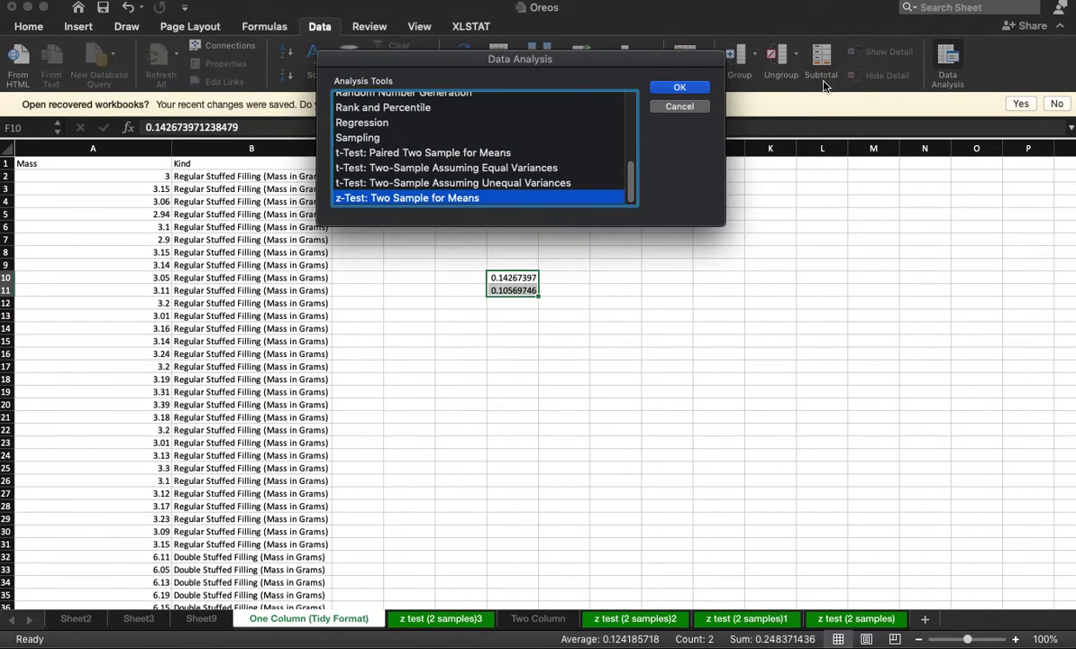
pyautogui.click(679, 88)
pyautogui.moveTo(602, 29); pyautogui.dragTo(347, 163)
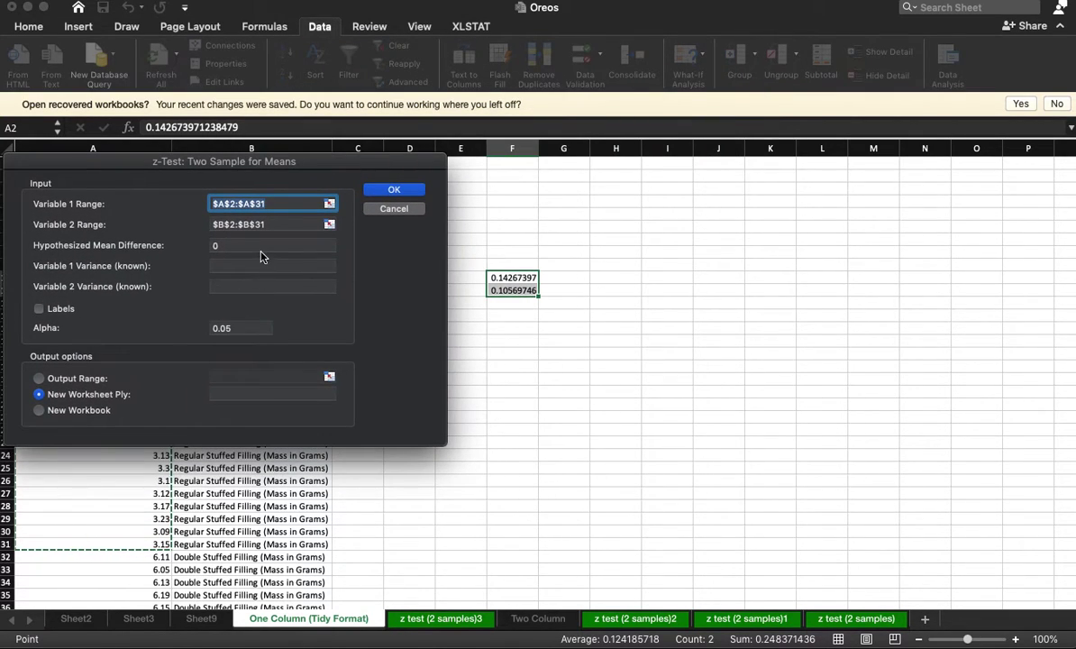
pyautogui.click(255, 266)
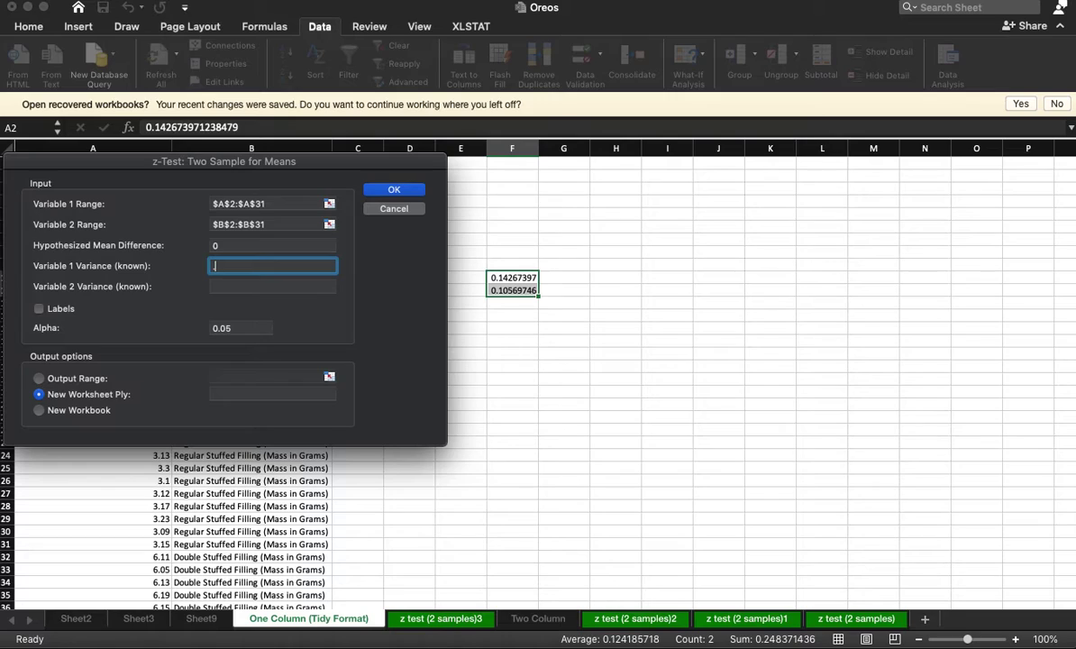
pyautogui.press('Tab')
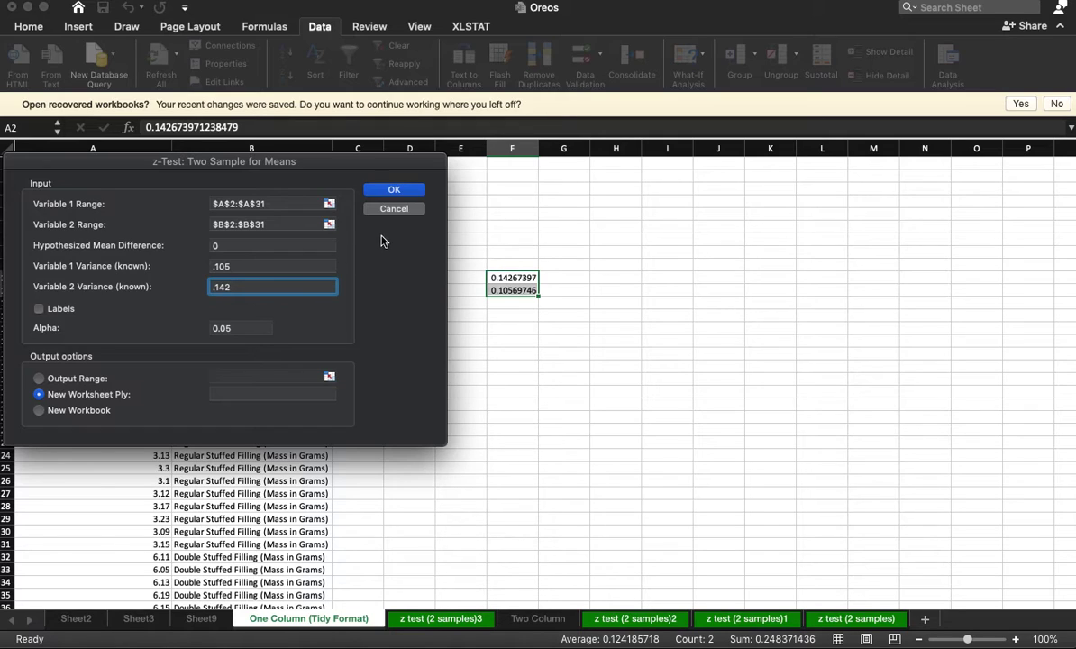
pyautogui.click(395, 189)
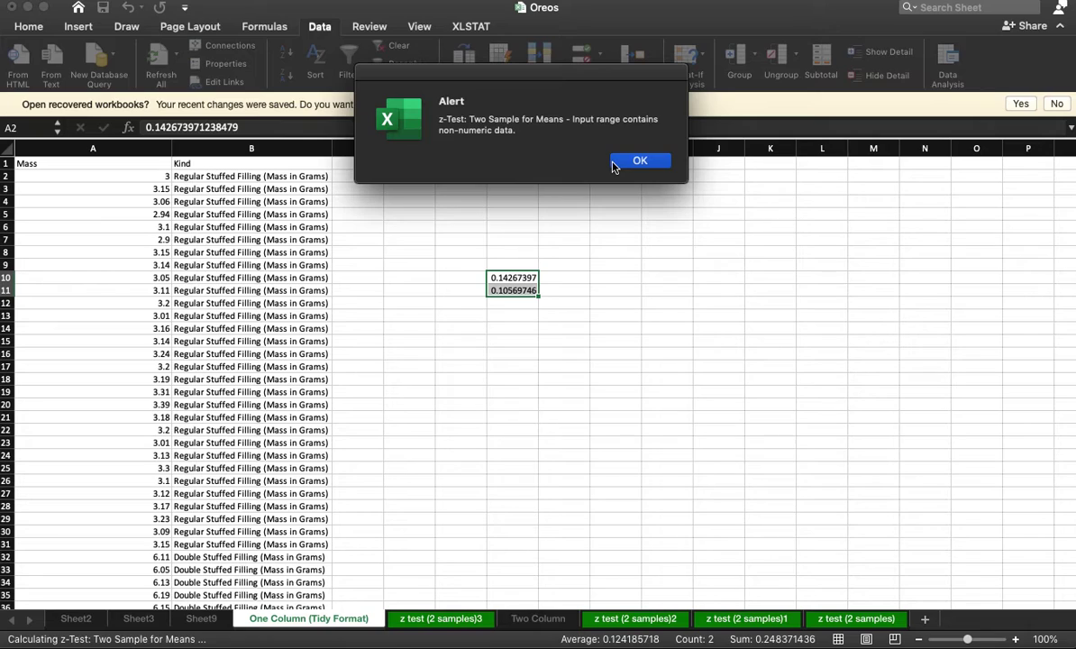
pyautogui.click(637, 161)
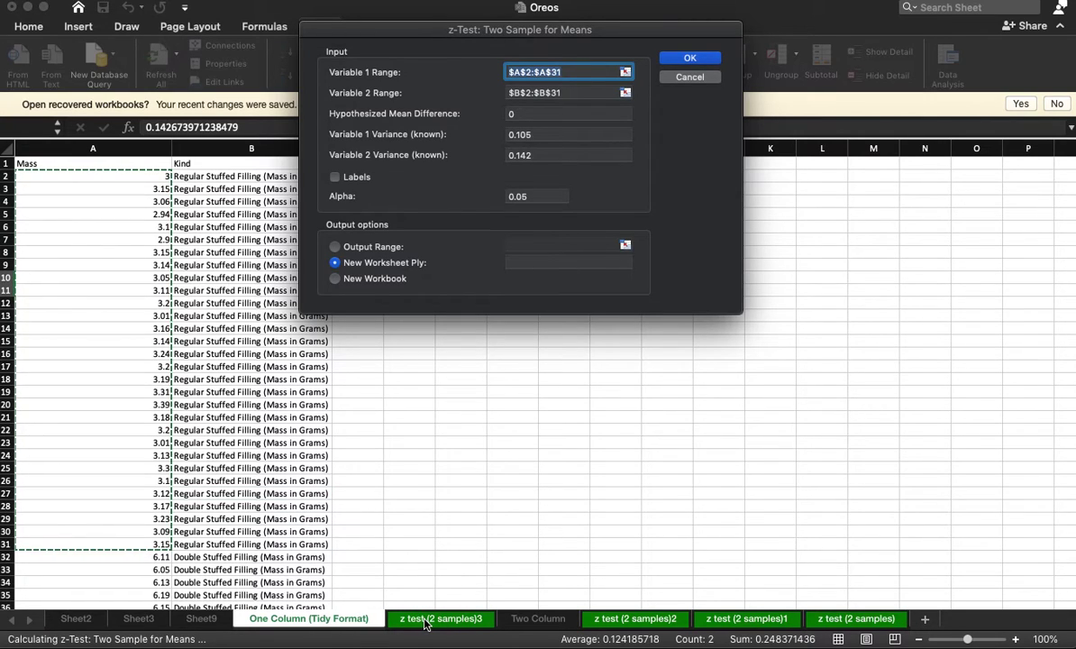
# Set the variable 1 and 2 ranges to A2:A31 and B2:B31 of the Two Column sheet, and run the z-test to a new worksheet
pyautogui.click(531, 620)
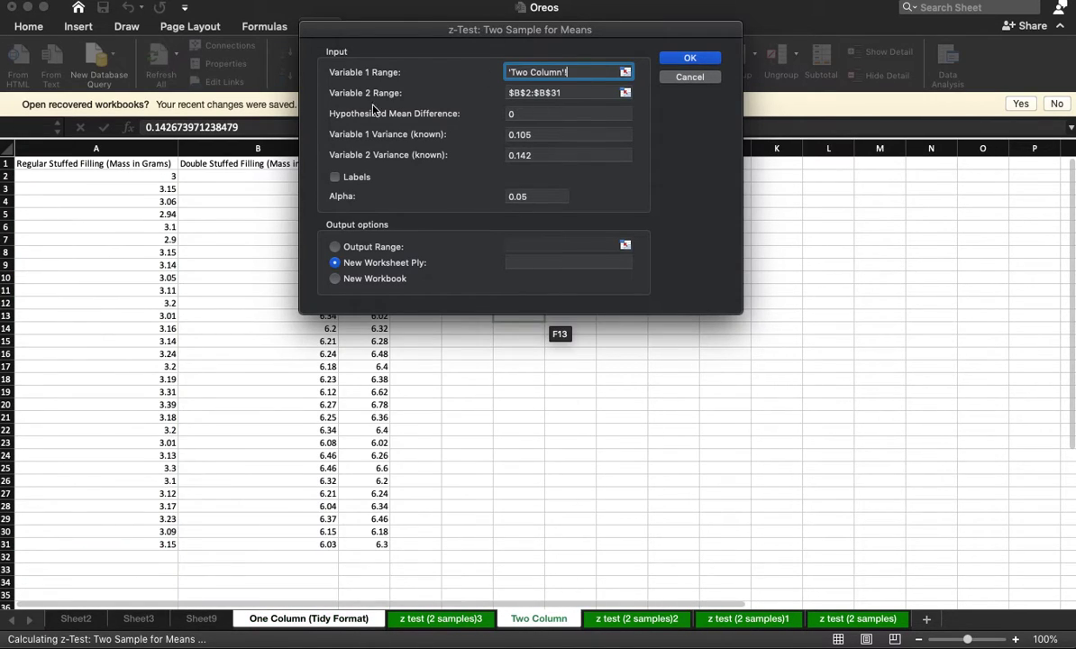
pyautogui.moveTo(135, 174); pyautogui.dragTo(136, 545)
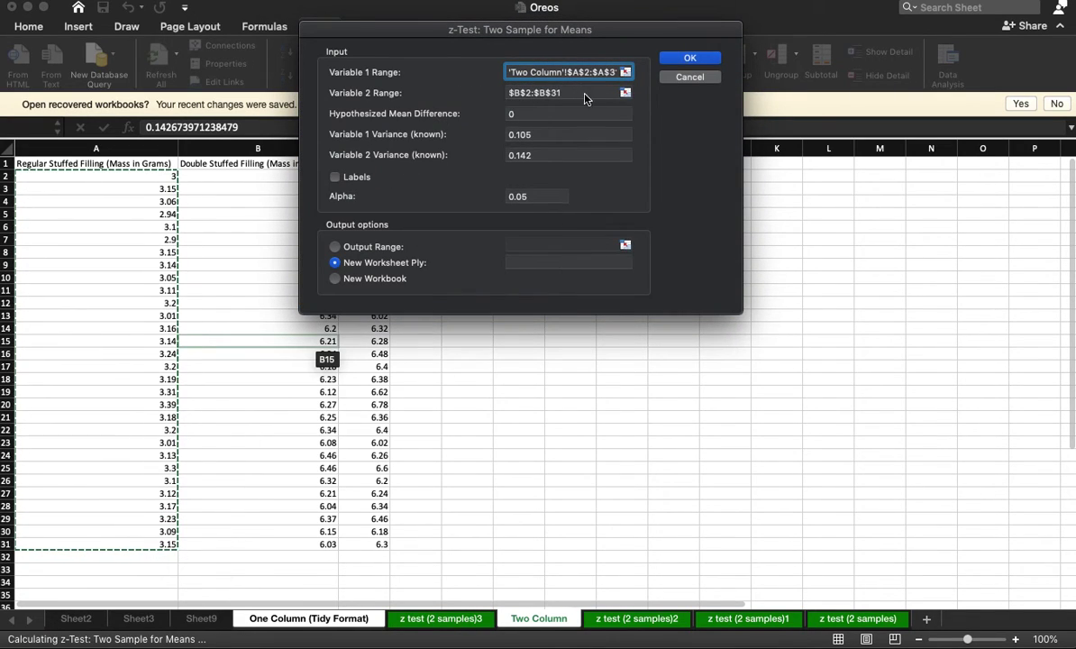
pyautogui.click(547, 92)
pyautogui.click(538, 618)
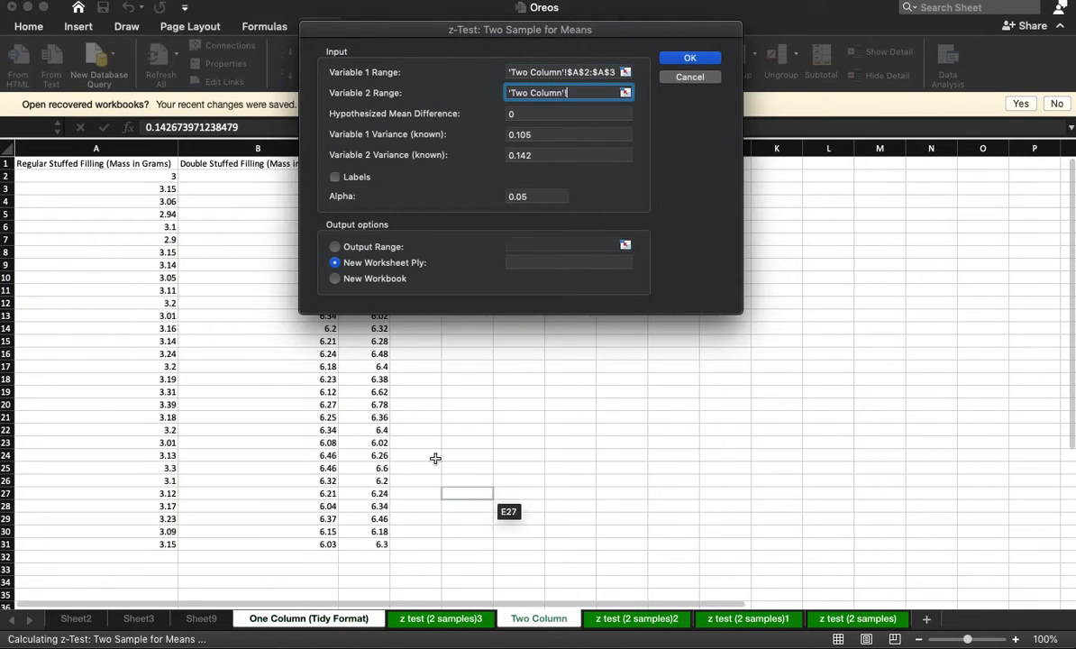
pyautogui.moveTo(221, 176); pyautogui.dragTo(252, 541)
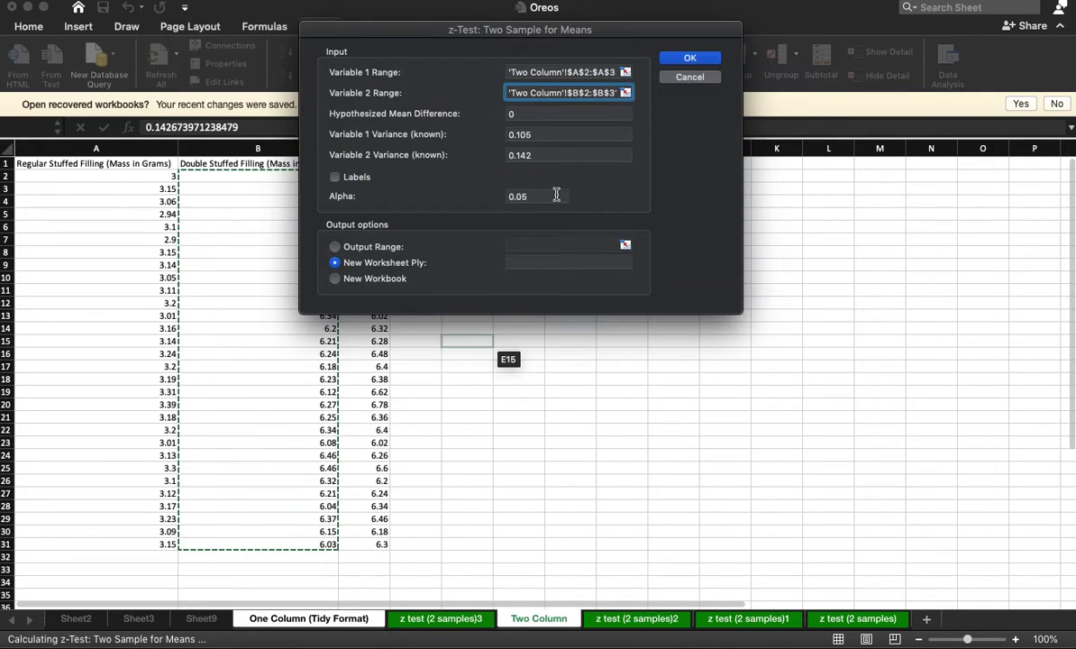
pyautogui.click(690, 58)
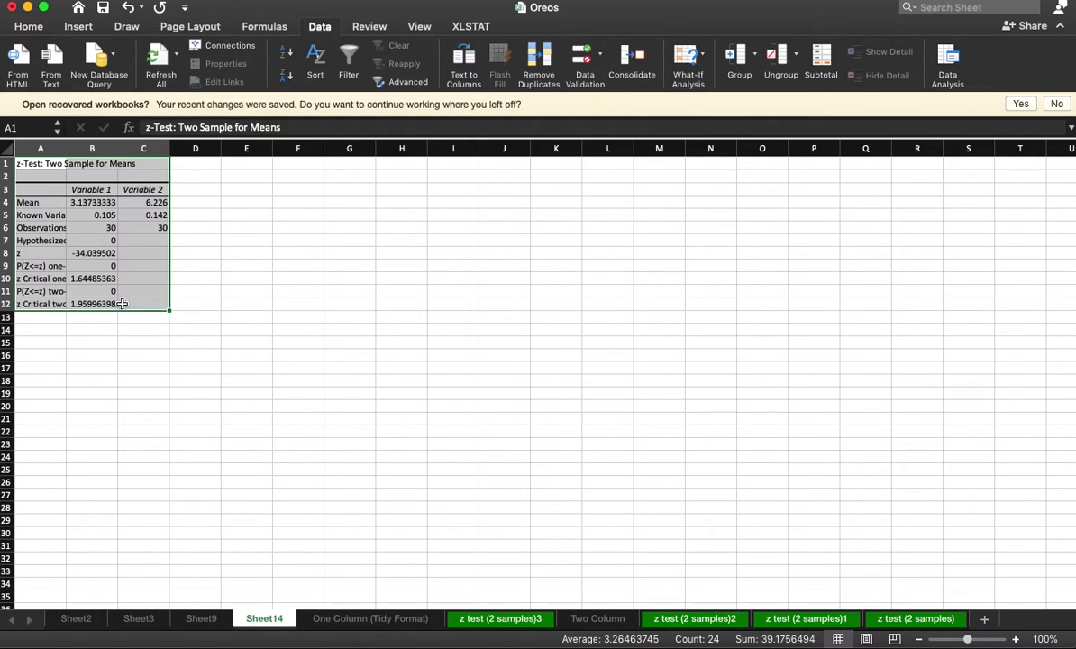
# Examine the z statistic in the new output and the standard deviations in the z test (2 samples)1 summary statistics
pyautogui.click(116, 253)
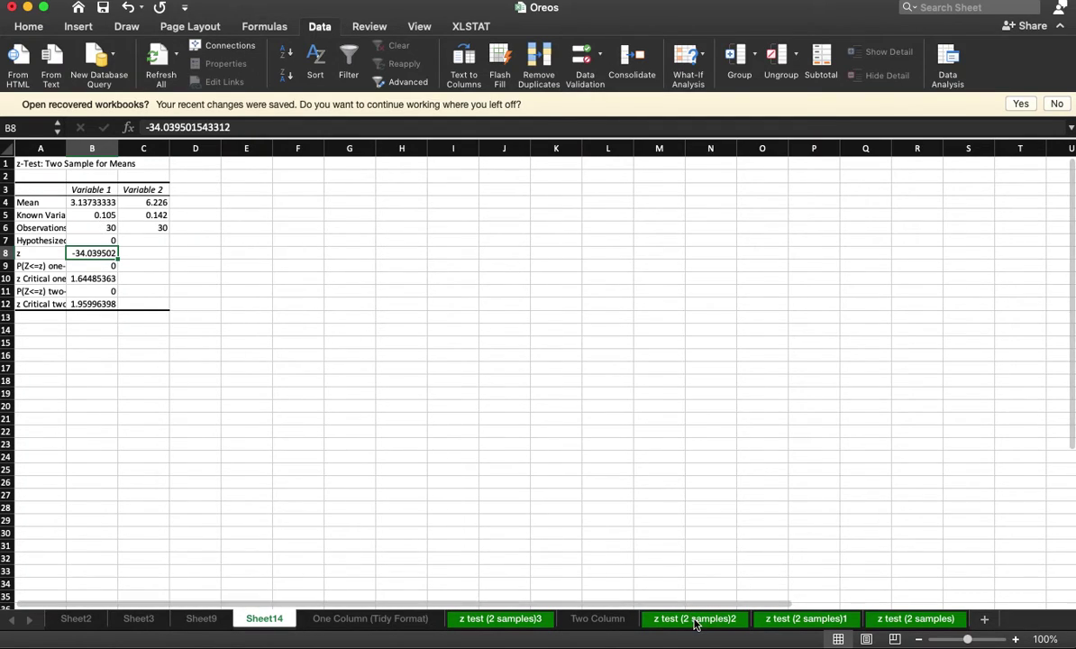
pyautogui.click(200, 357)
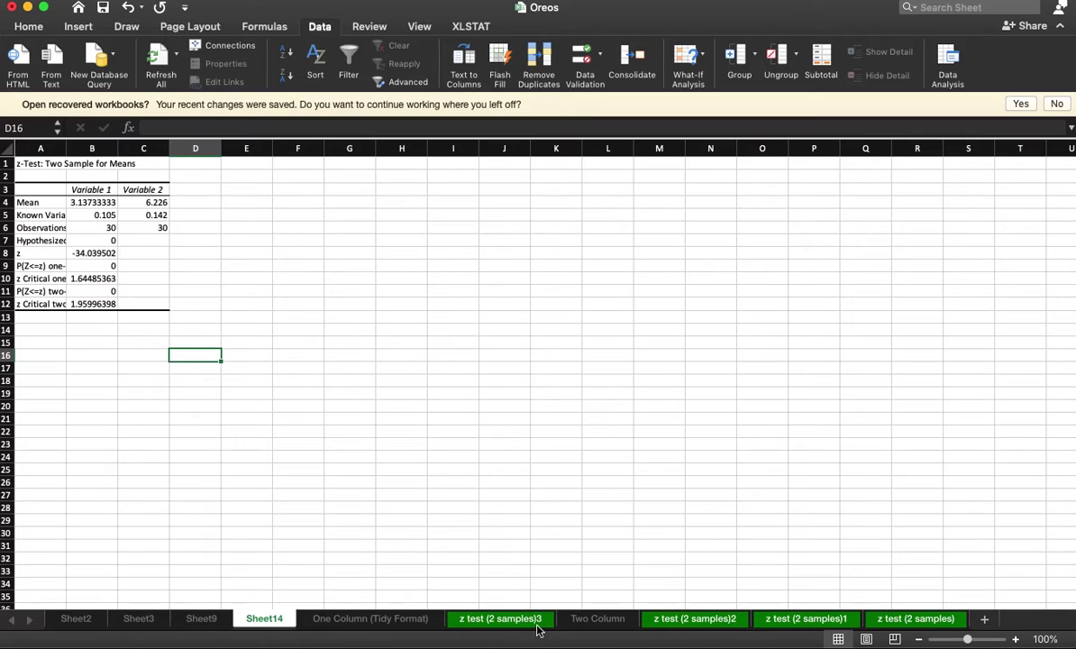
pyautogui.click(807, 619)
pyautogui.scroll(5, 368, 483)
pyautogui.scroll(4, 367, 482)
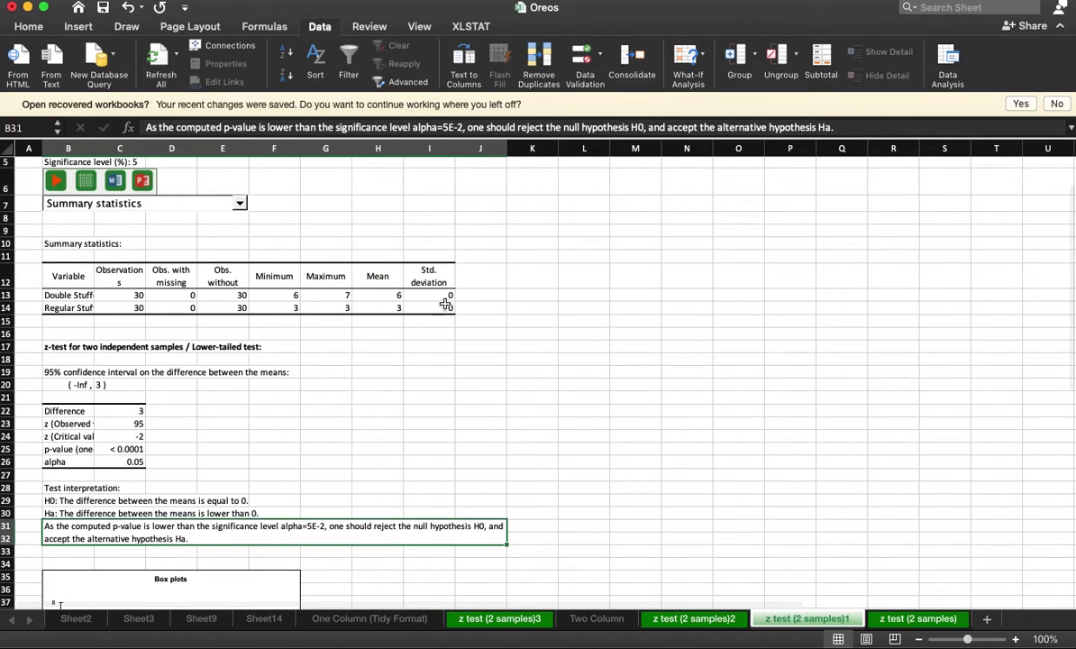
pyautogui.click(446, 298)
pyautogui.click(446, 309)
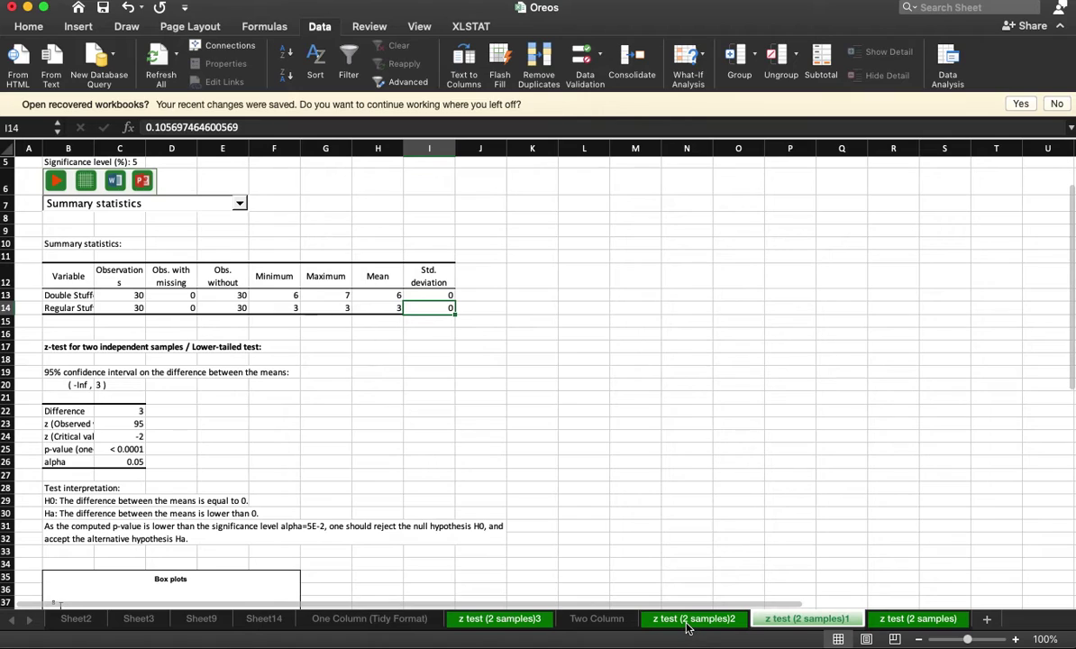
# Calculate the variances in G10:G11 of the One Column (Tidy Format) sheet by squaring F10 and F11 (=F10^2, =F11^2)
pyautogui.click(369, 619)
pyautogui.click(554, 282)
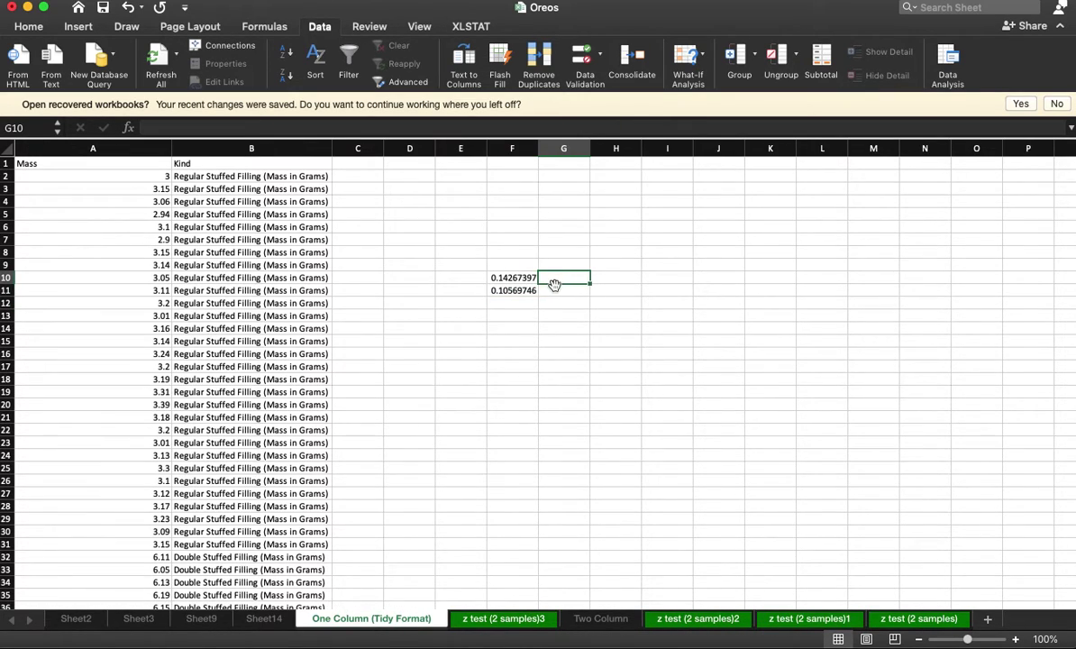
pyautogui.write('=')
pyautogui.press('Left')
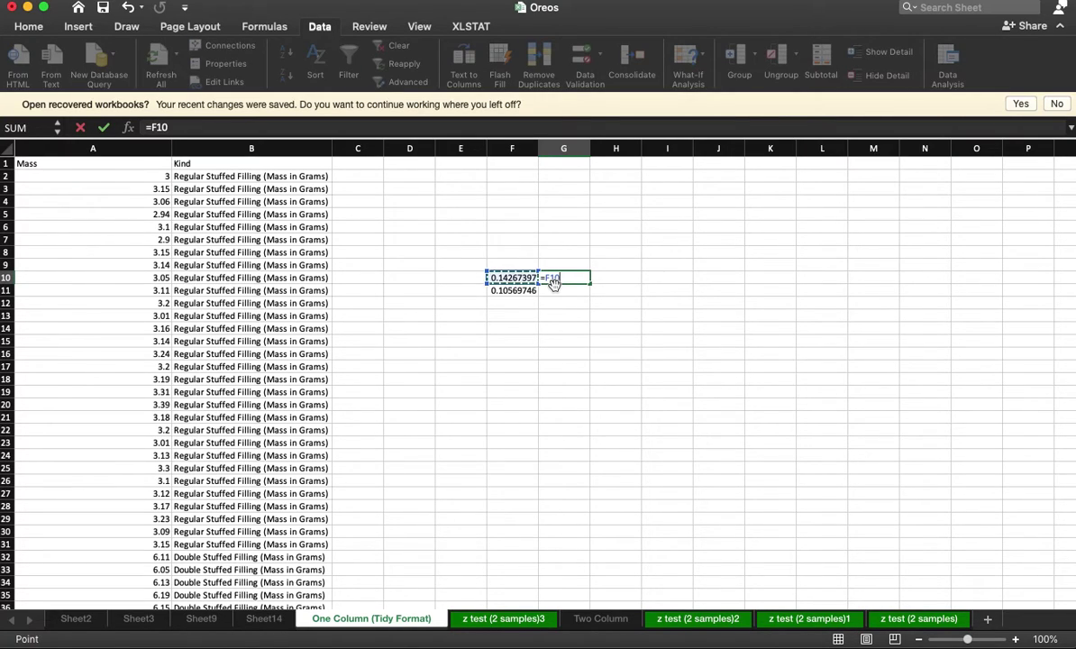
pyautogui.write('^2')
pyautogui.press('Return')
pyautogui.write('=')
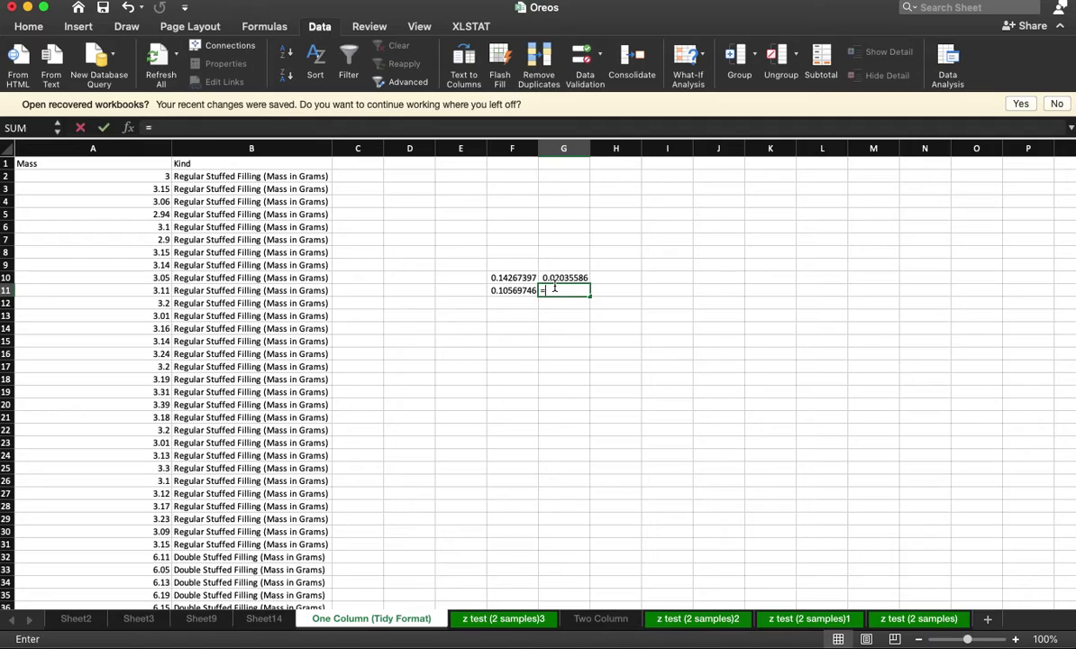
pyautogui.press('Left')
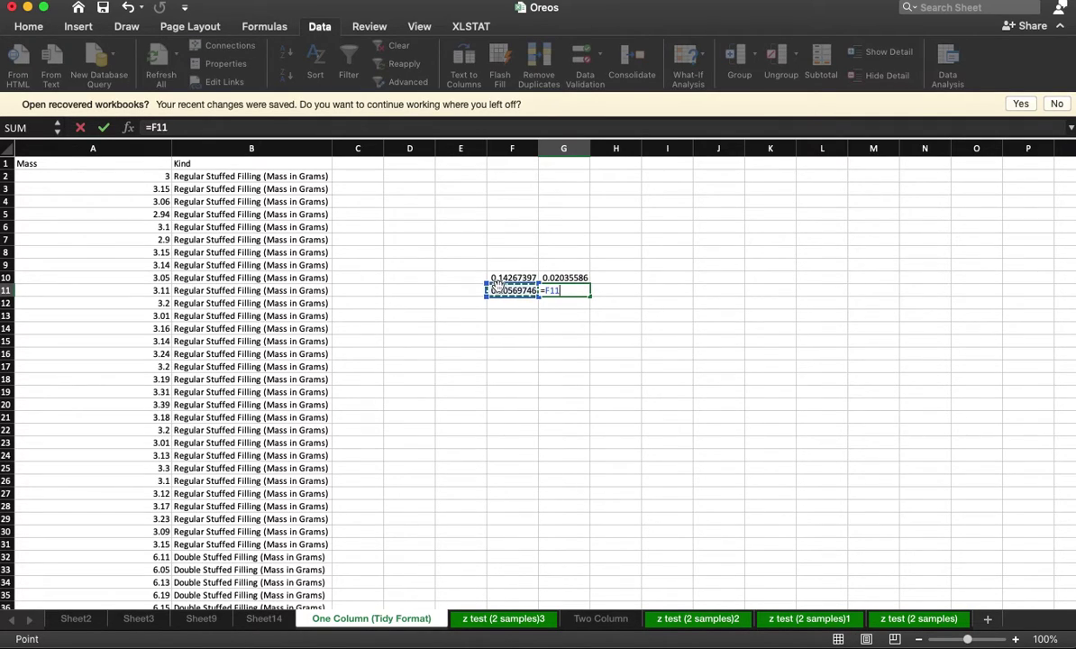
pyautogui.write('^')
pyautogui.press('Return')
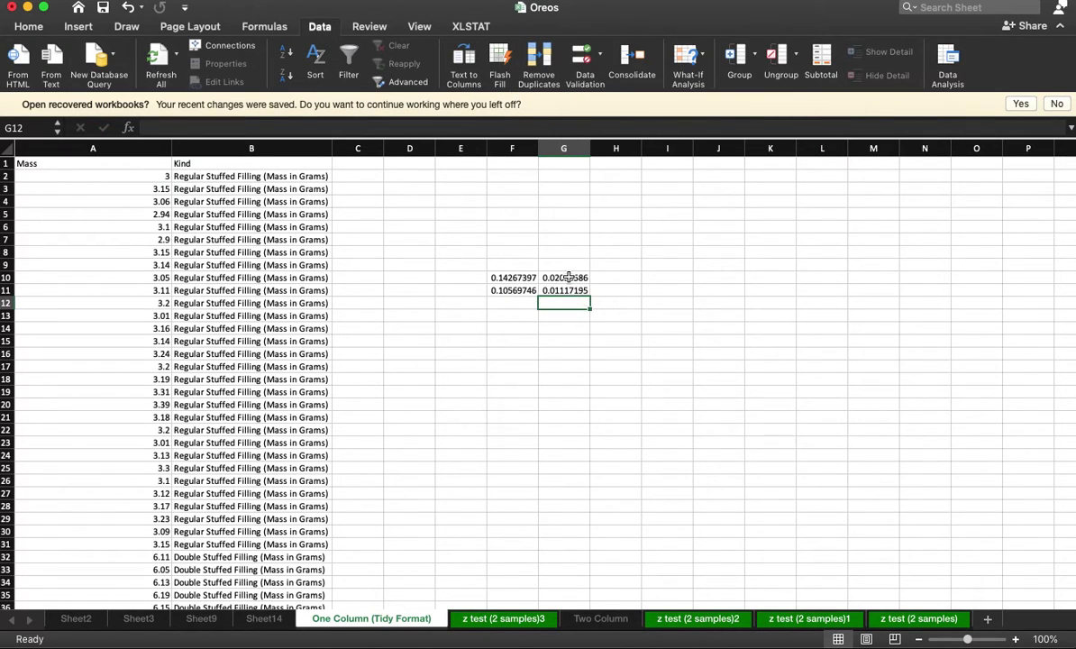
# Copy the variances in G10:G11 of One Column (Tidy Format) into H14:H15 of the Two Column sheet as values only
pyautogui.moveTo(565, 279); pyautogui.dragTo(569, 289)
pyautogui.hotkey('ctrl', 'c')
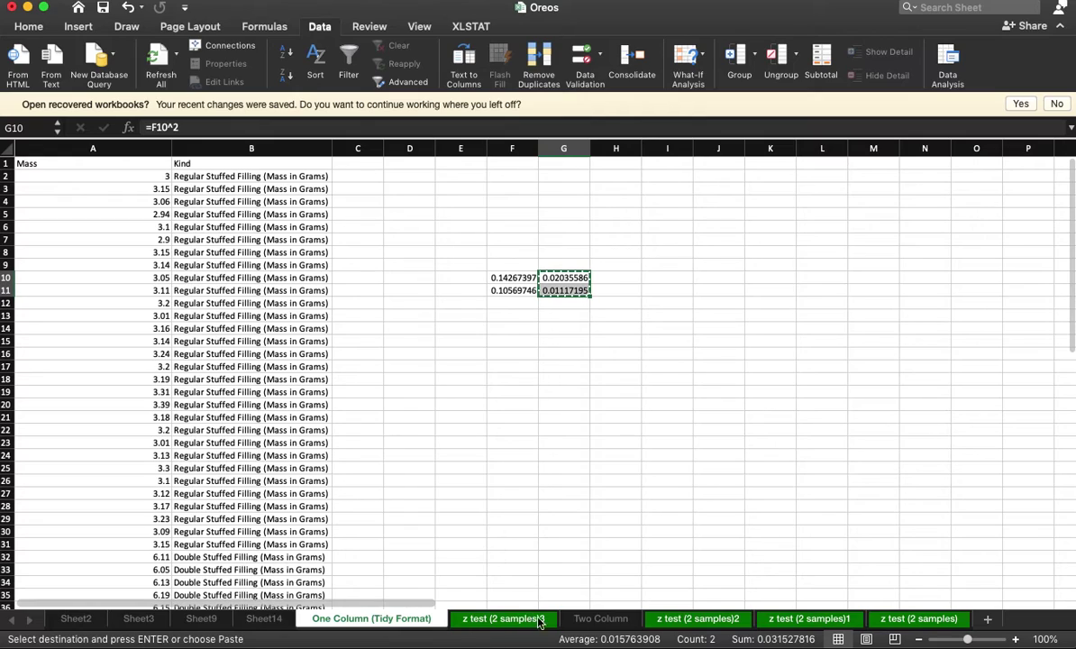
pyautogui.click(597, 618)
pyautogui.click(613, 327)
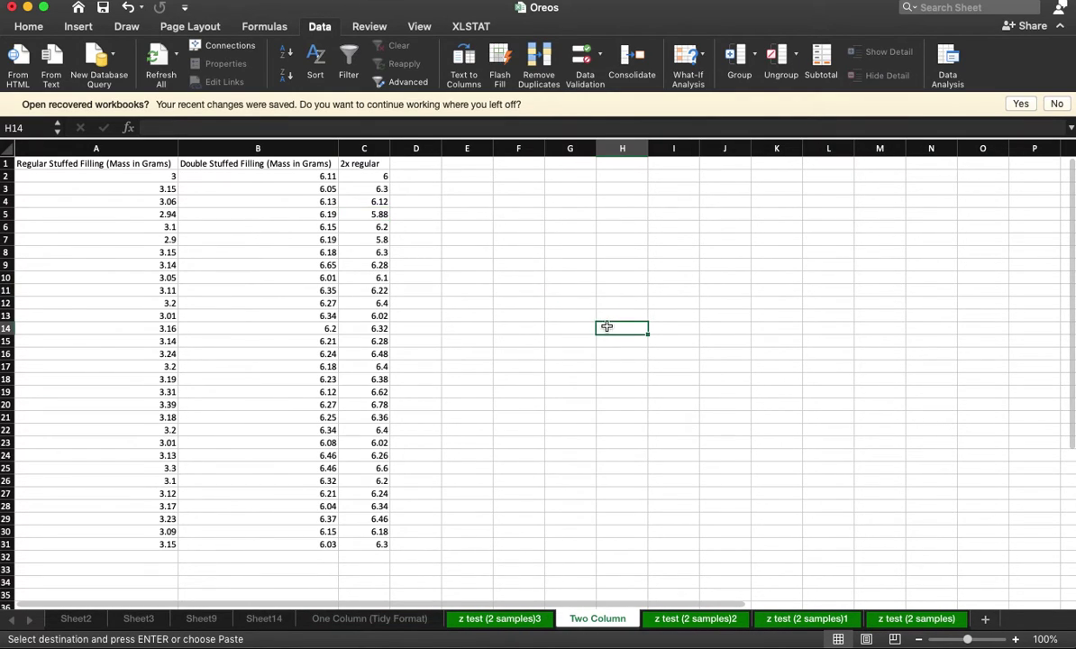
pyautogui.hotkey('ctrl', 'v')
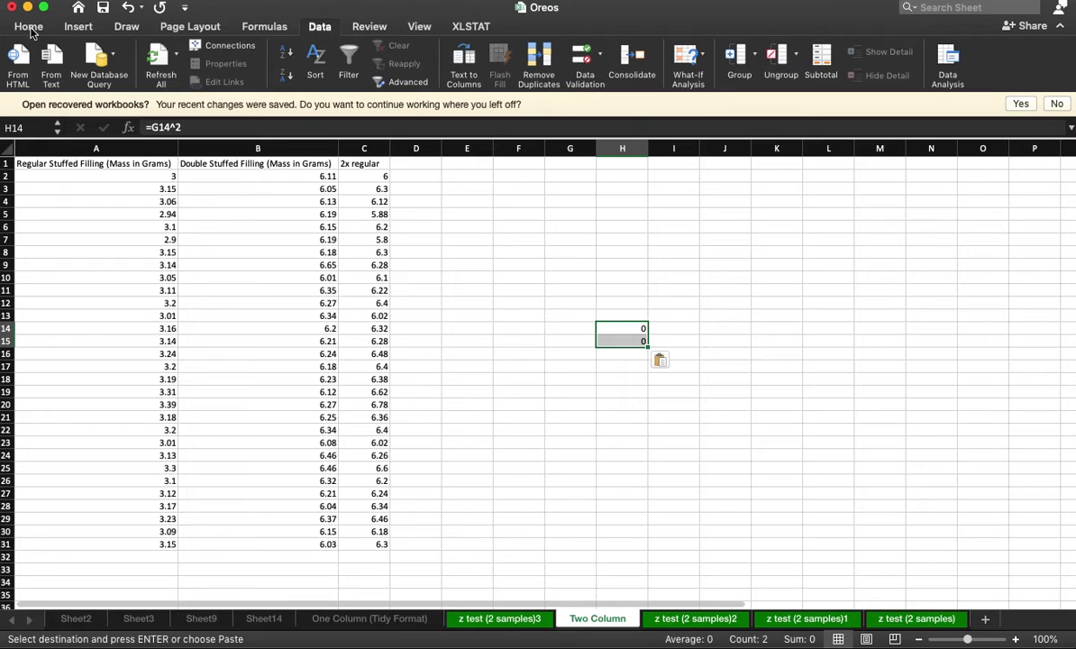
pyautogui.click(27, 26)
pyautogui.click(36, 55)
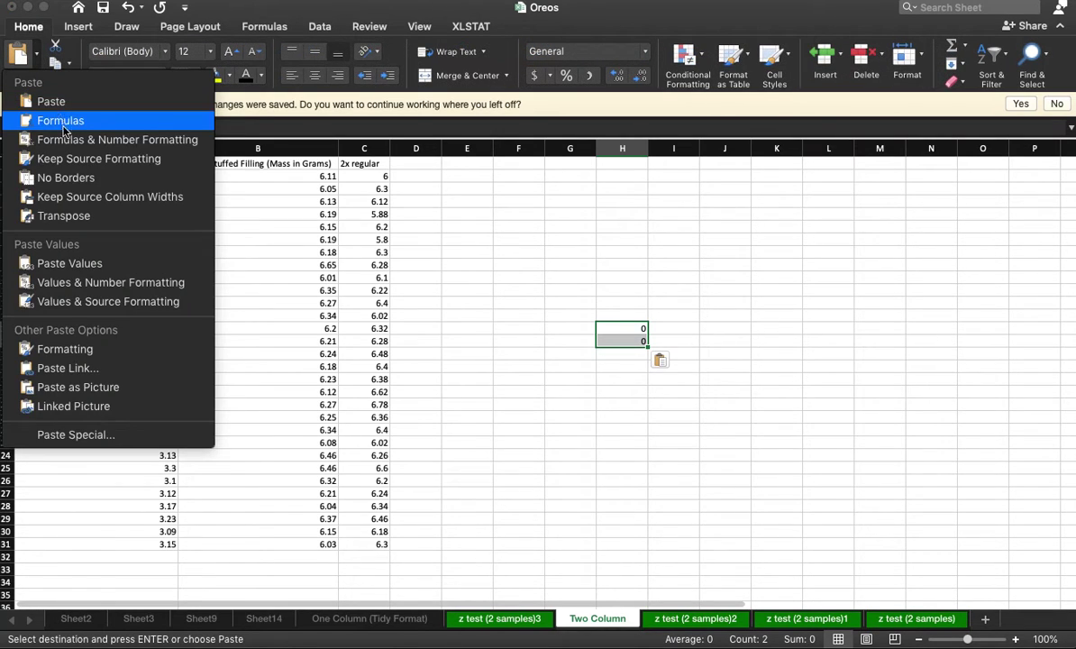
pyautogui.click(78, 259)
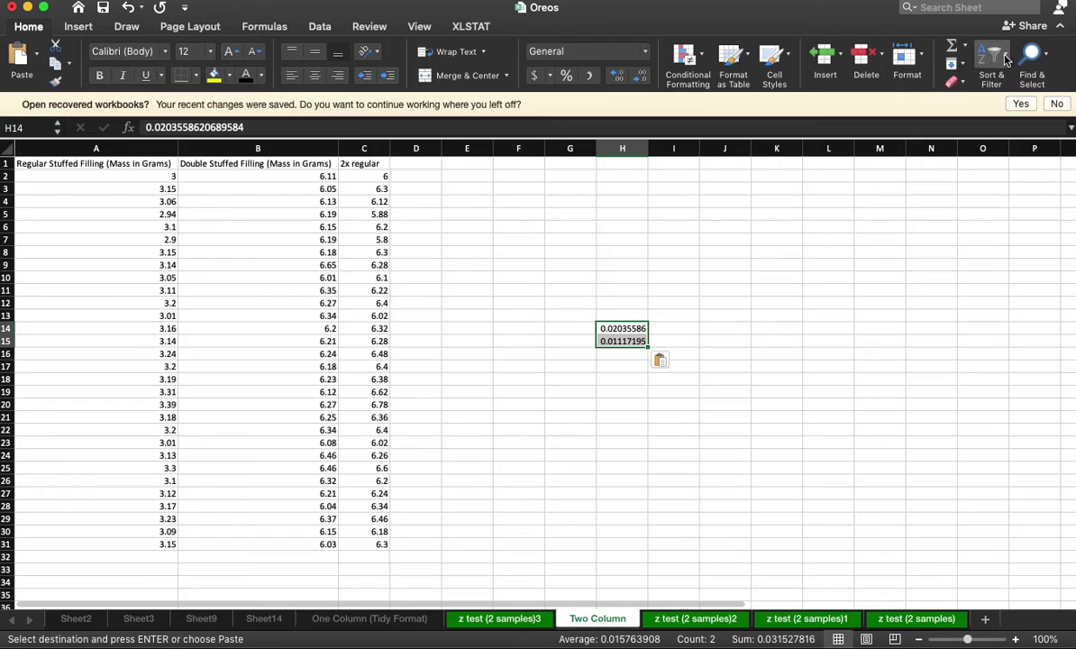
# Rerun the z-Test: Two Sample for Means with known variances 0.0111 for variable 1 and 0.0203 for variable 2, output to a new worksheet
pyautogui.click(320, 27)
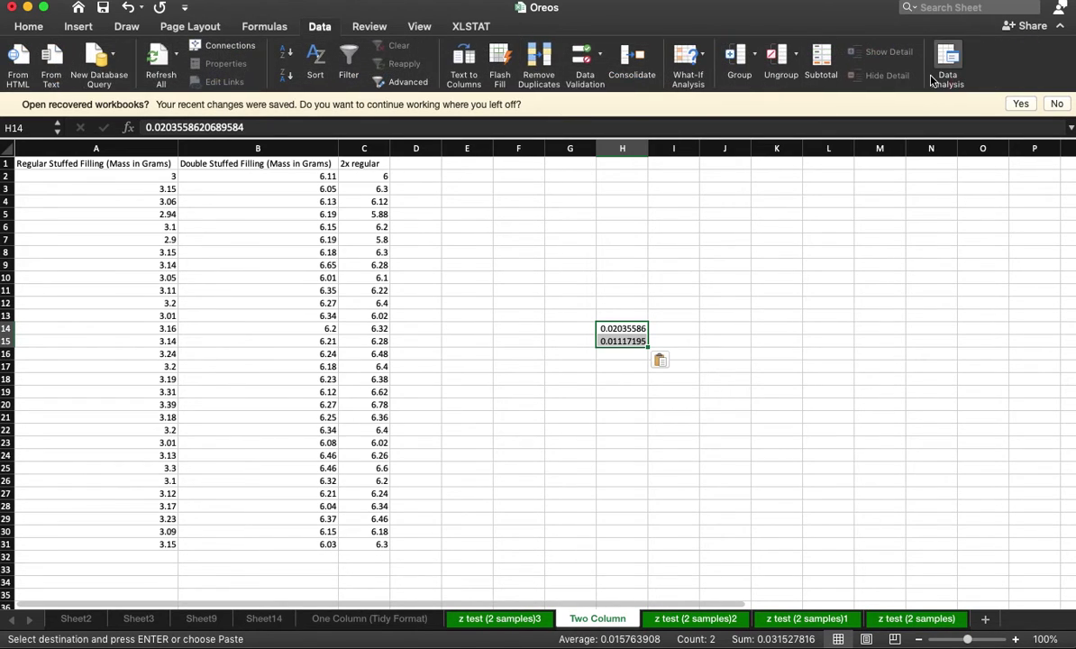
pyautogui.click(945, 68)
pyautogui.click(704, 88)
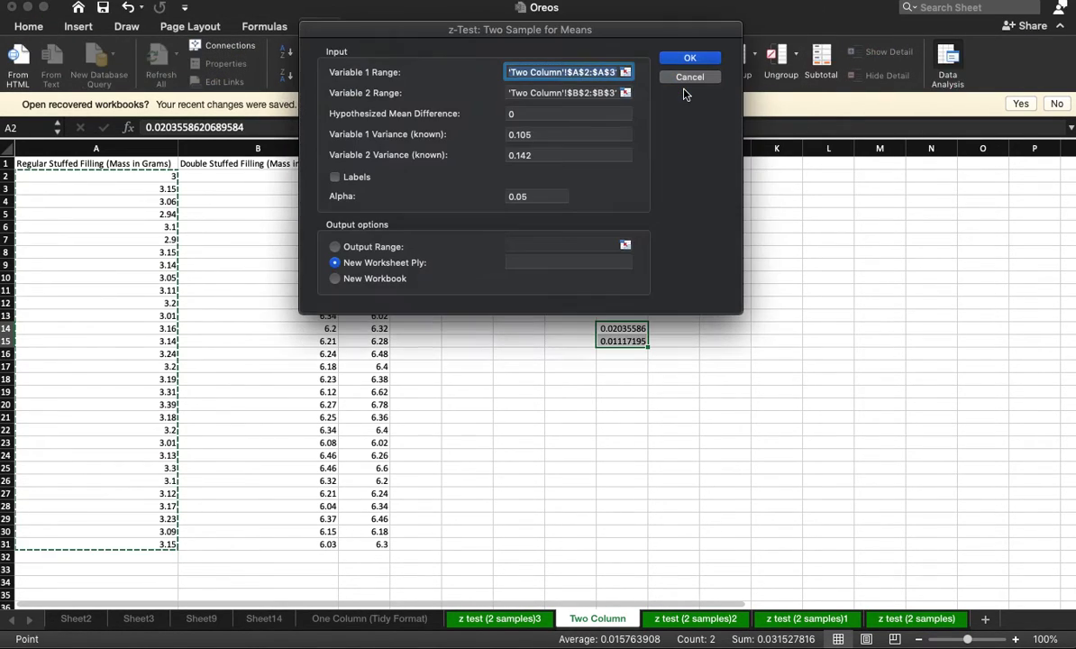
pyautogui.click(552, 134)
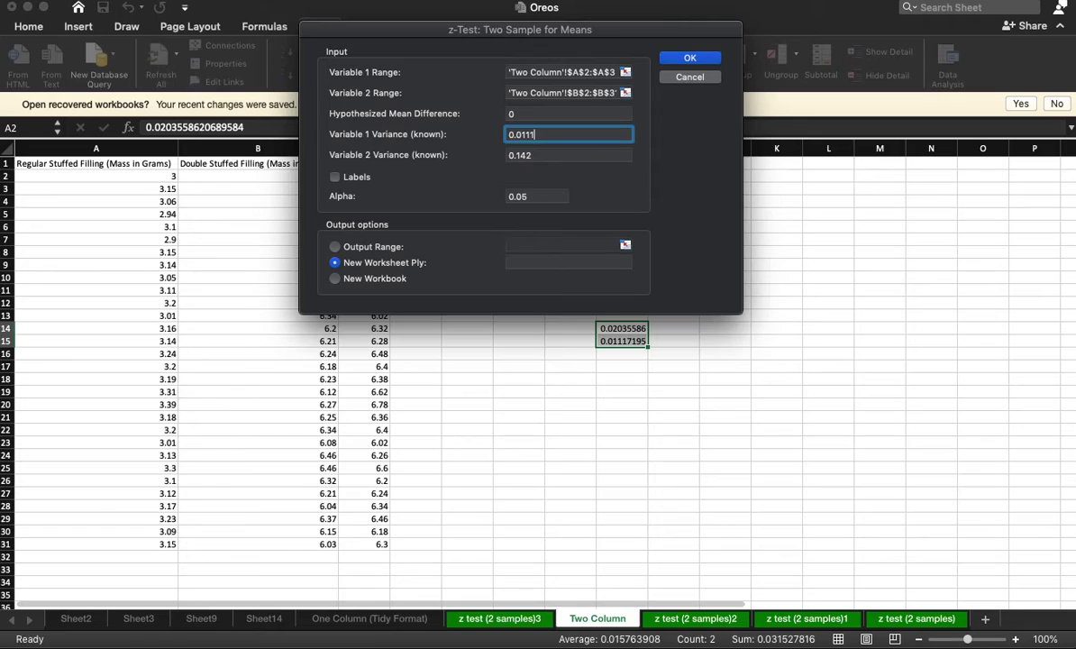
pyautogui.click(577, 154)
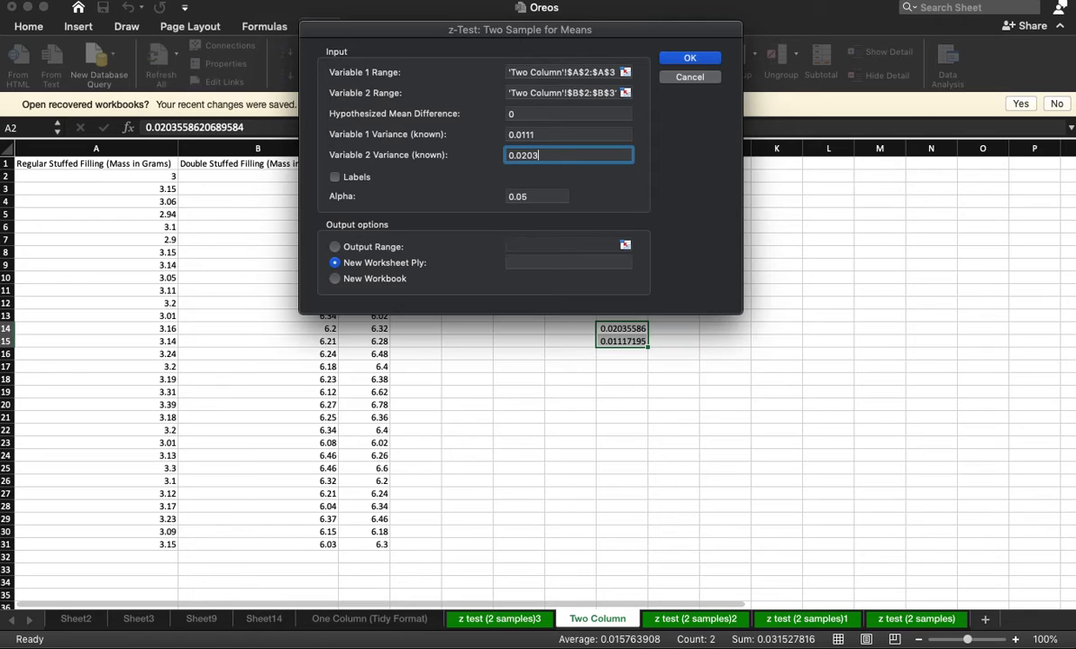
pyautogui.press('Return')
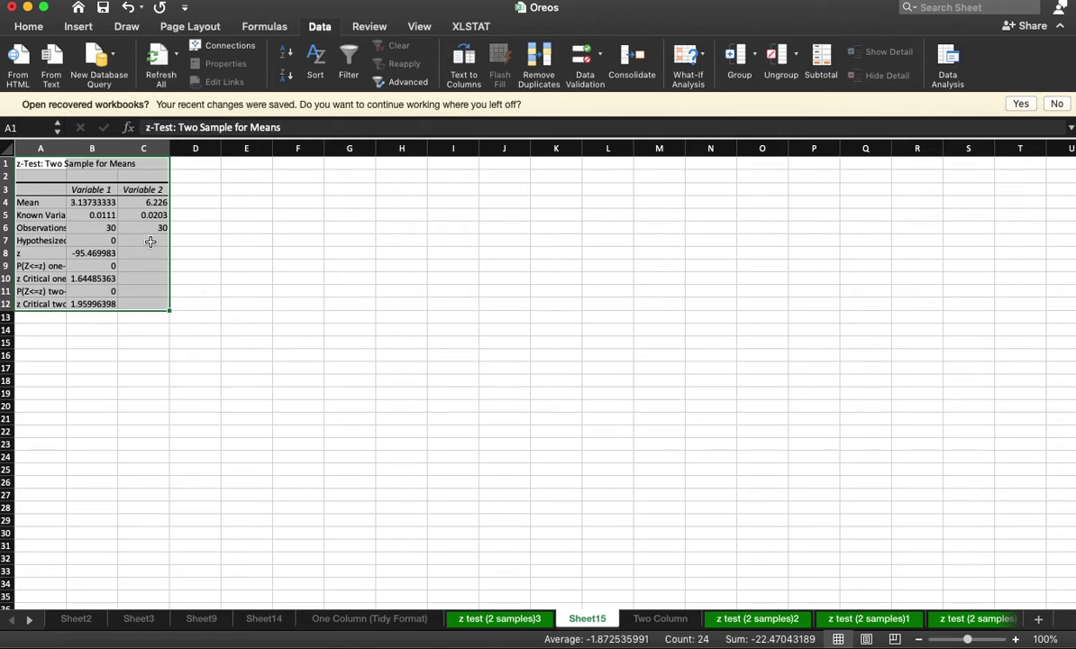
# Examine the z statistic in the new output and compare it with the observed z on the z test (2 samples)3 sheet
pyautogui.click(102, 253)
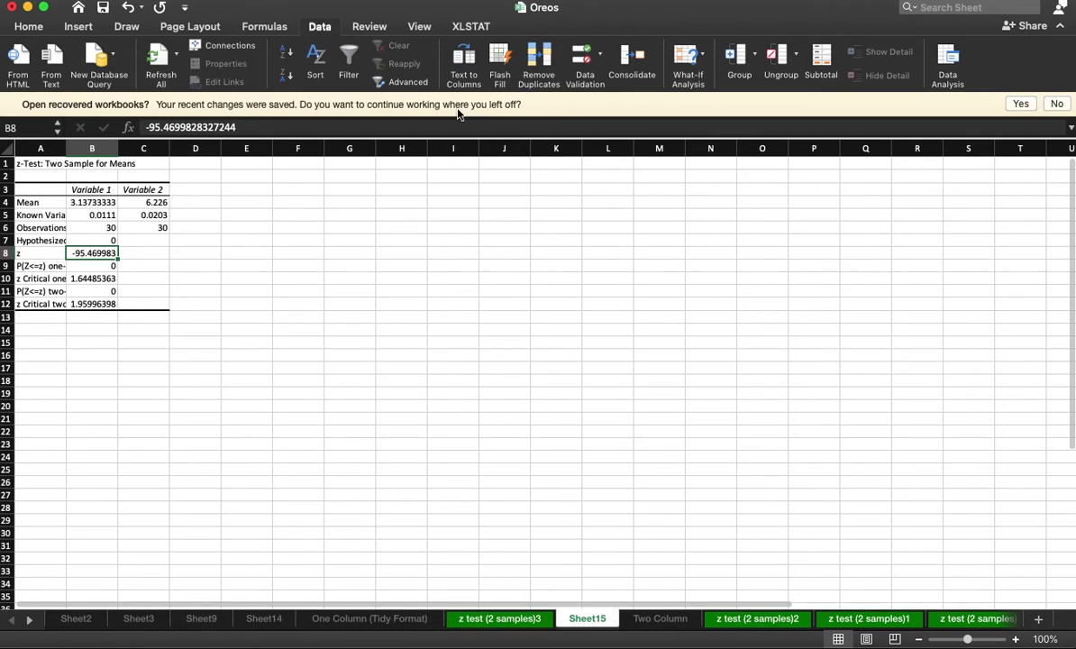
pyautogui.click(469, 26)
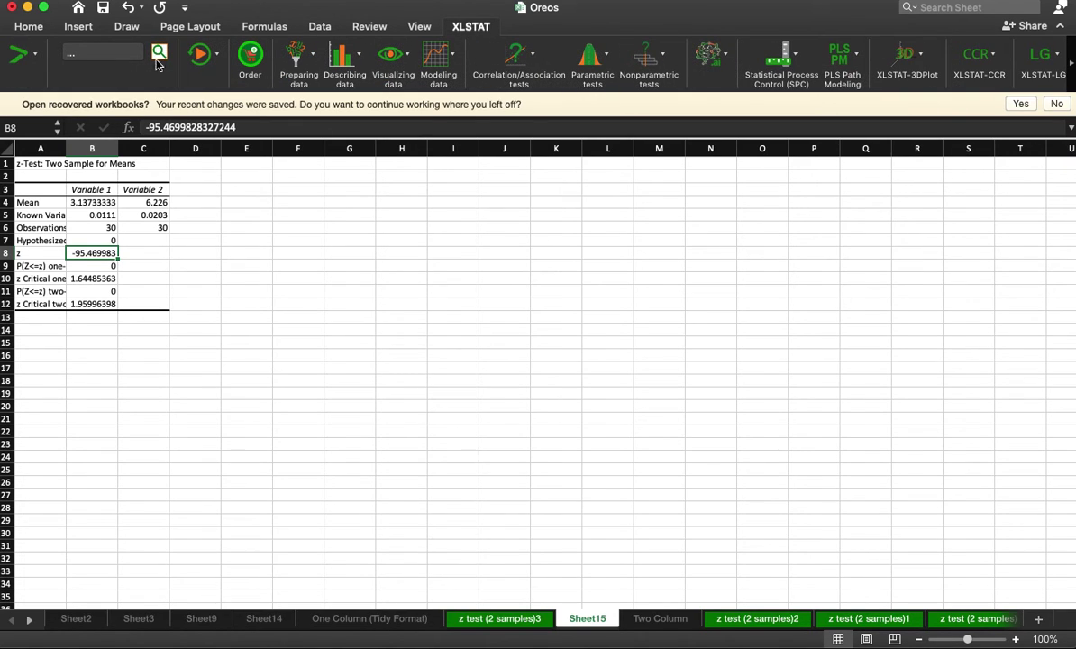
pyautogui.click(29, 28)
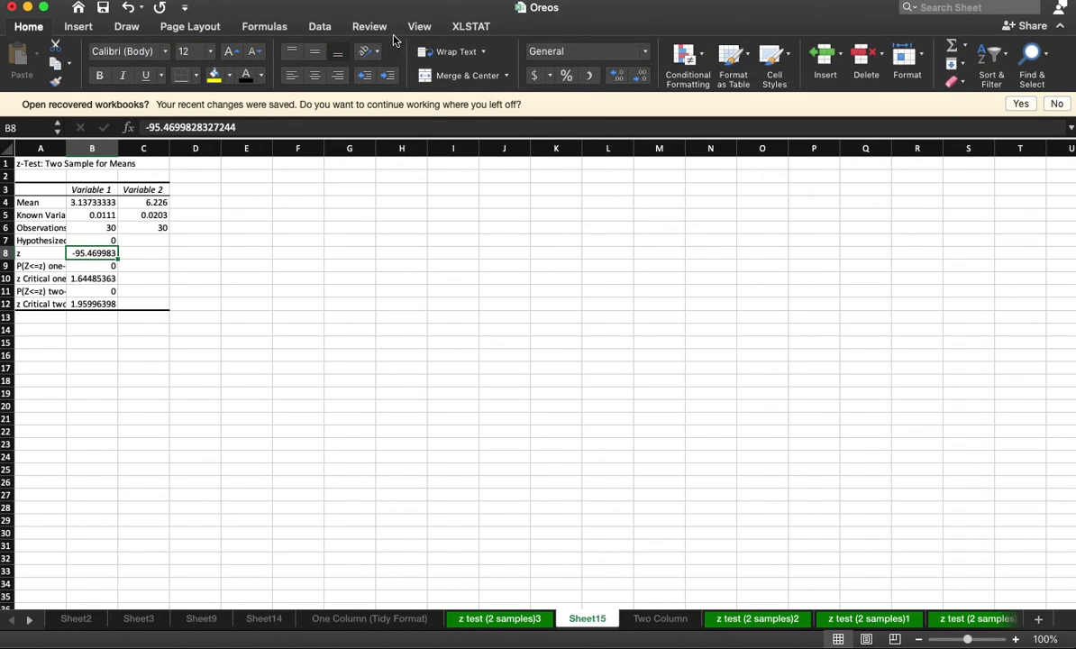
pyautogui.click(382, 27)
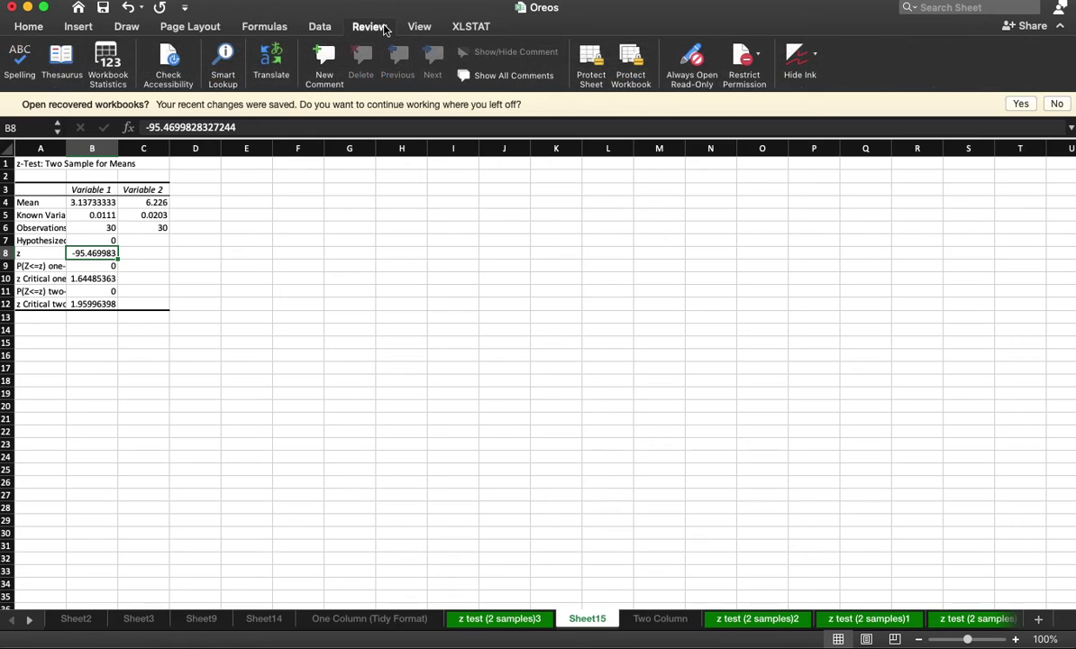
pyautogui.click(319, 26)
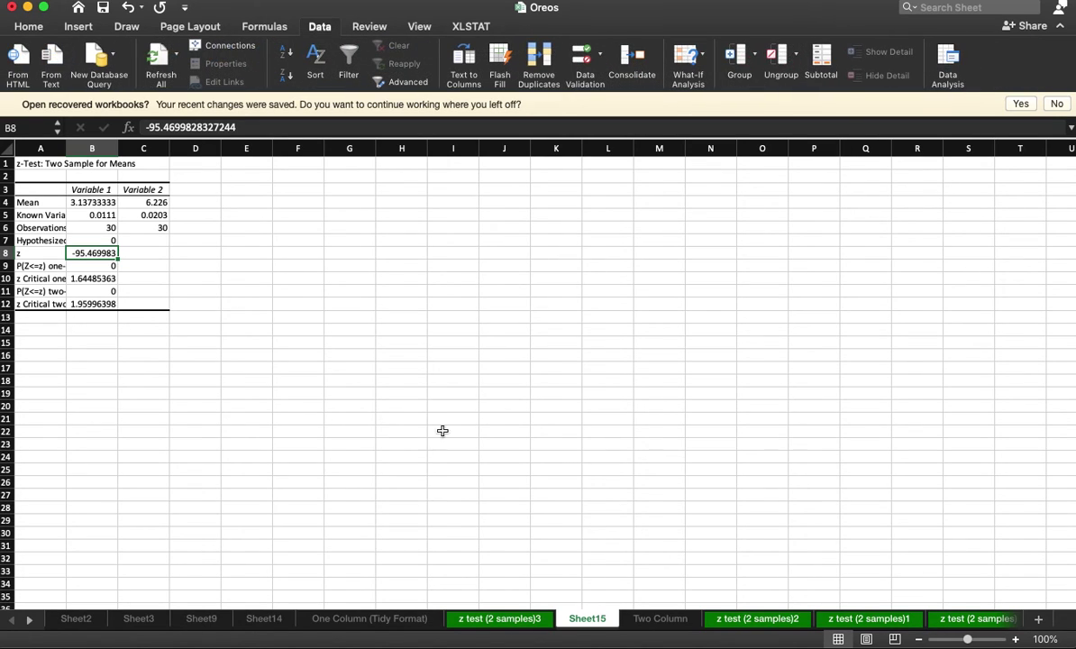
pyautogui.click(401, 418)
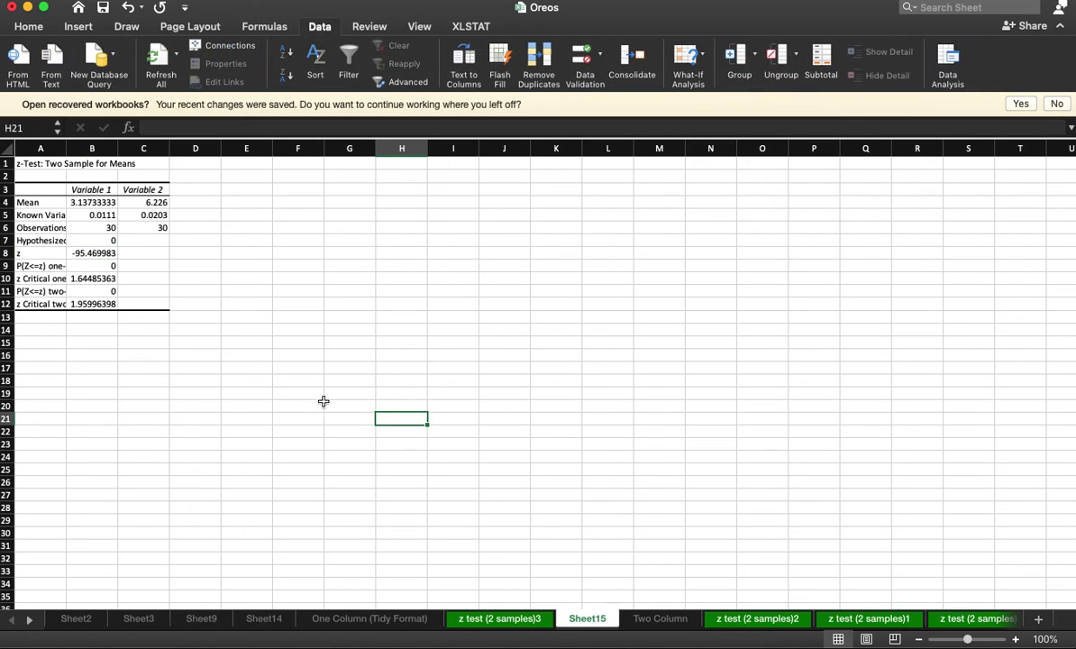
pyautogui.click(352, 618)
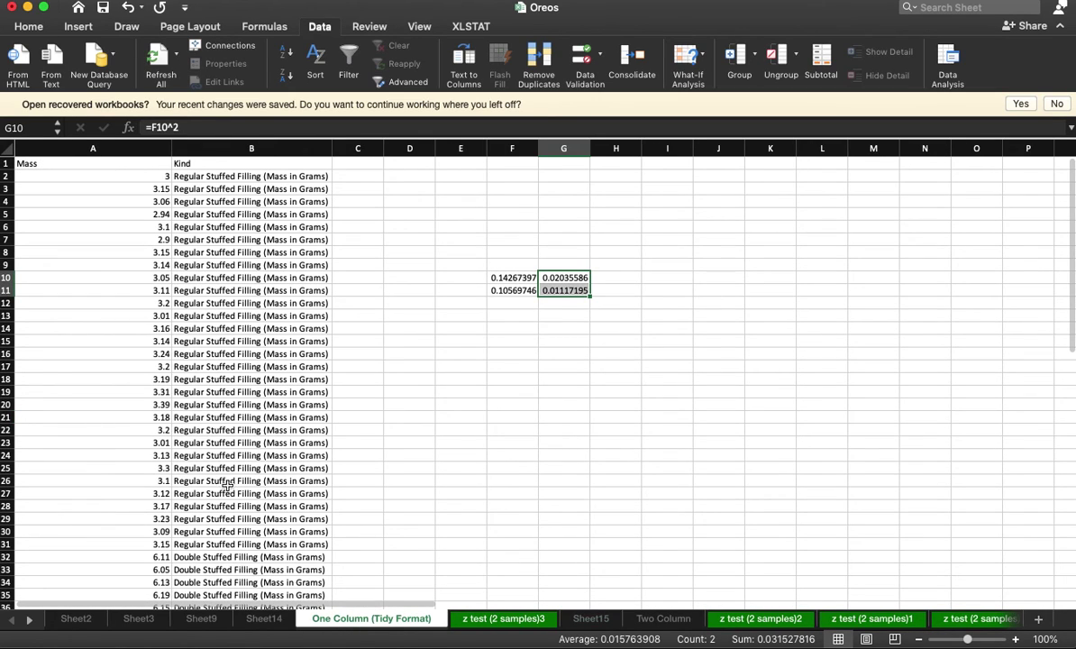
pyautogui.click(503, 619)
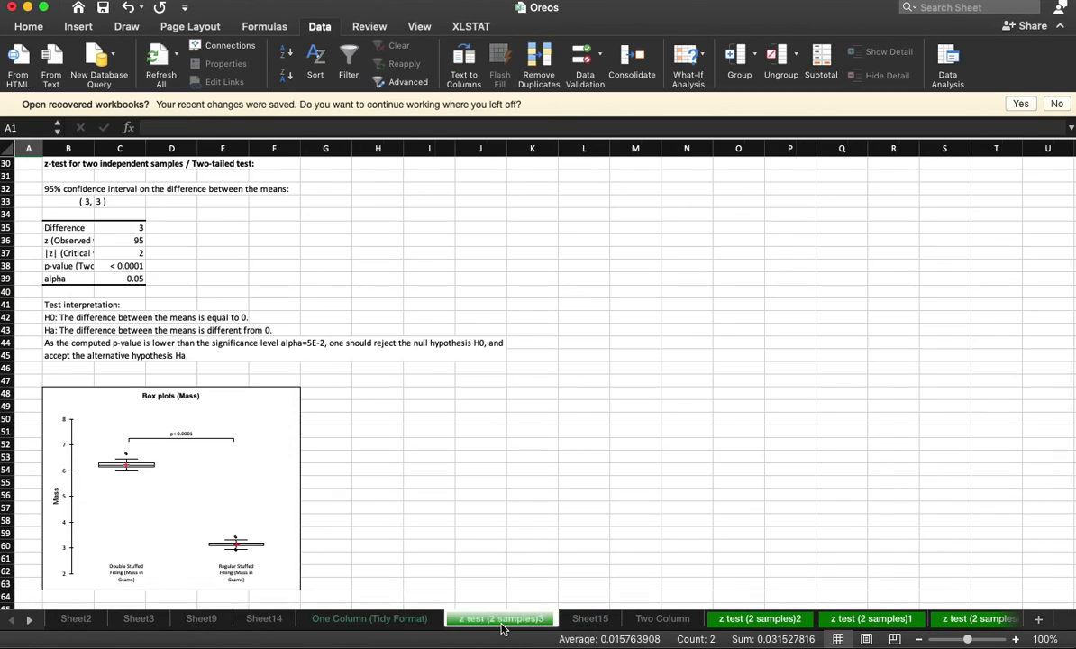